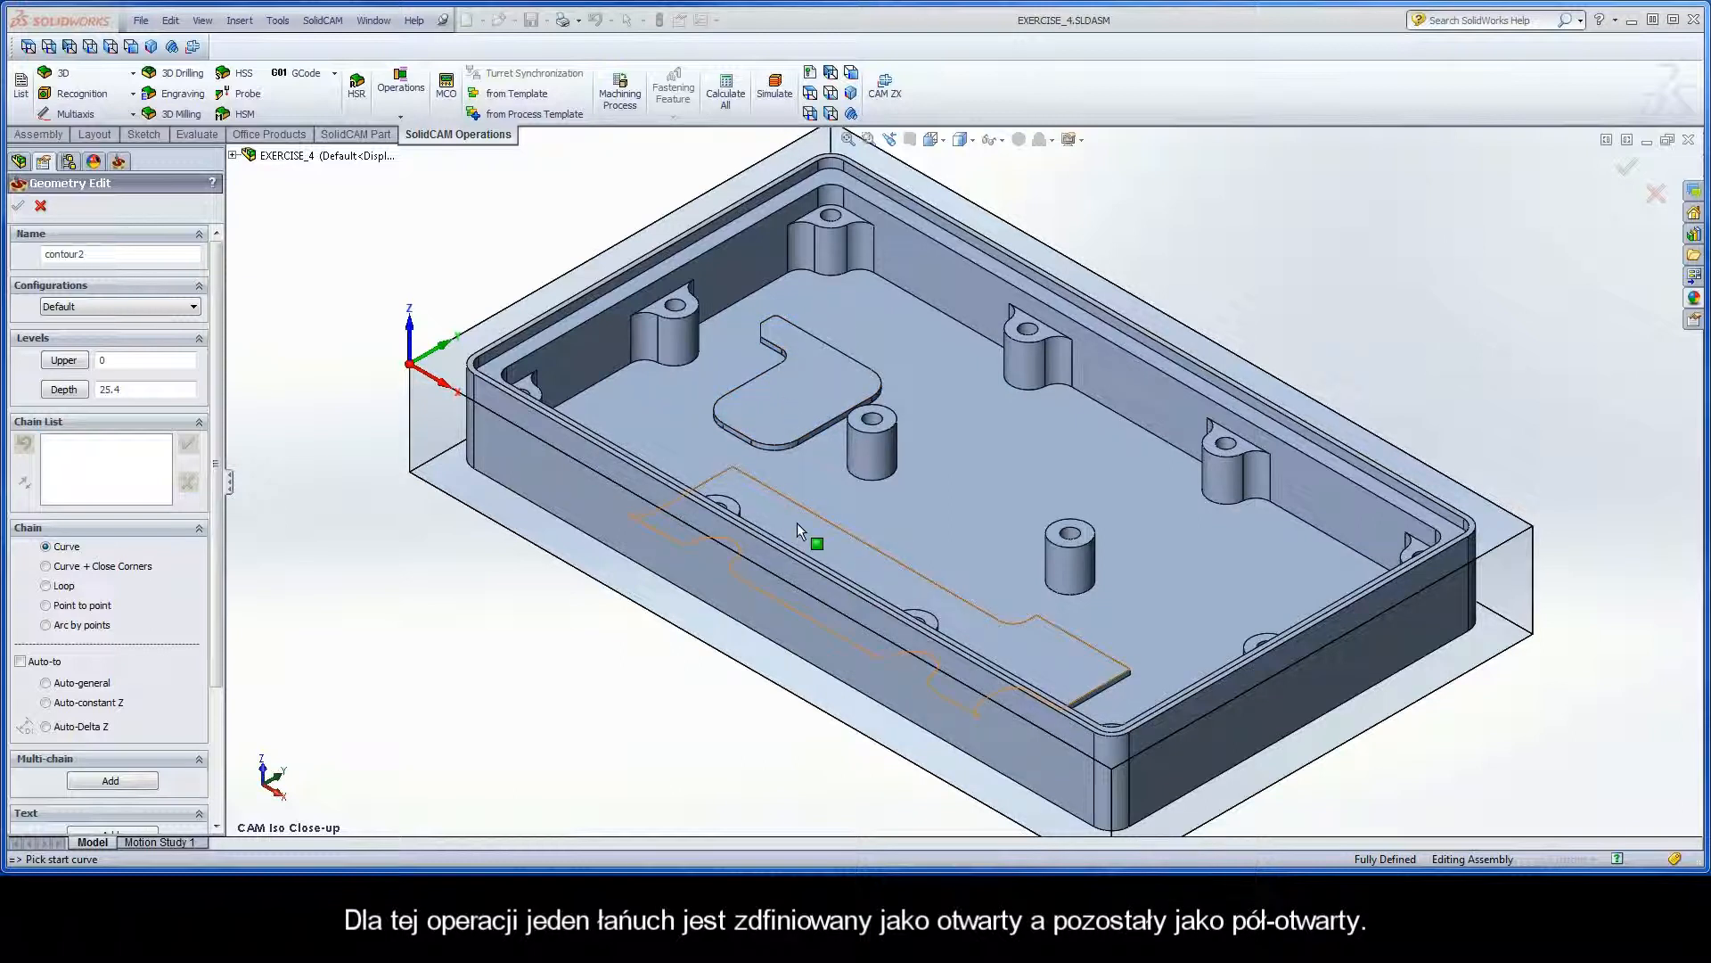
- Define a chain along the top edge of the L-shaped island with Auto-constant Z, accept it, and mark the chain as open
left_click(747, 441)
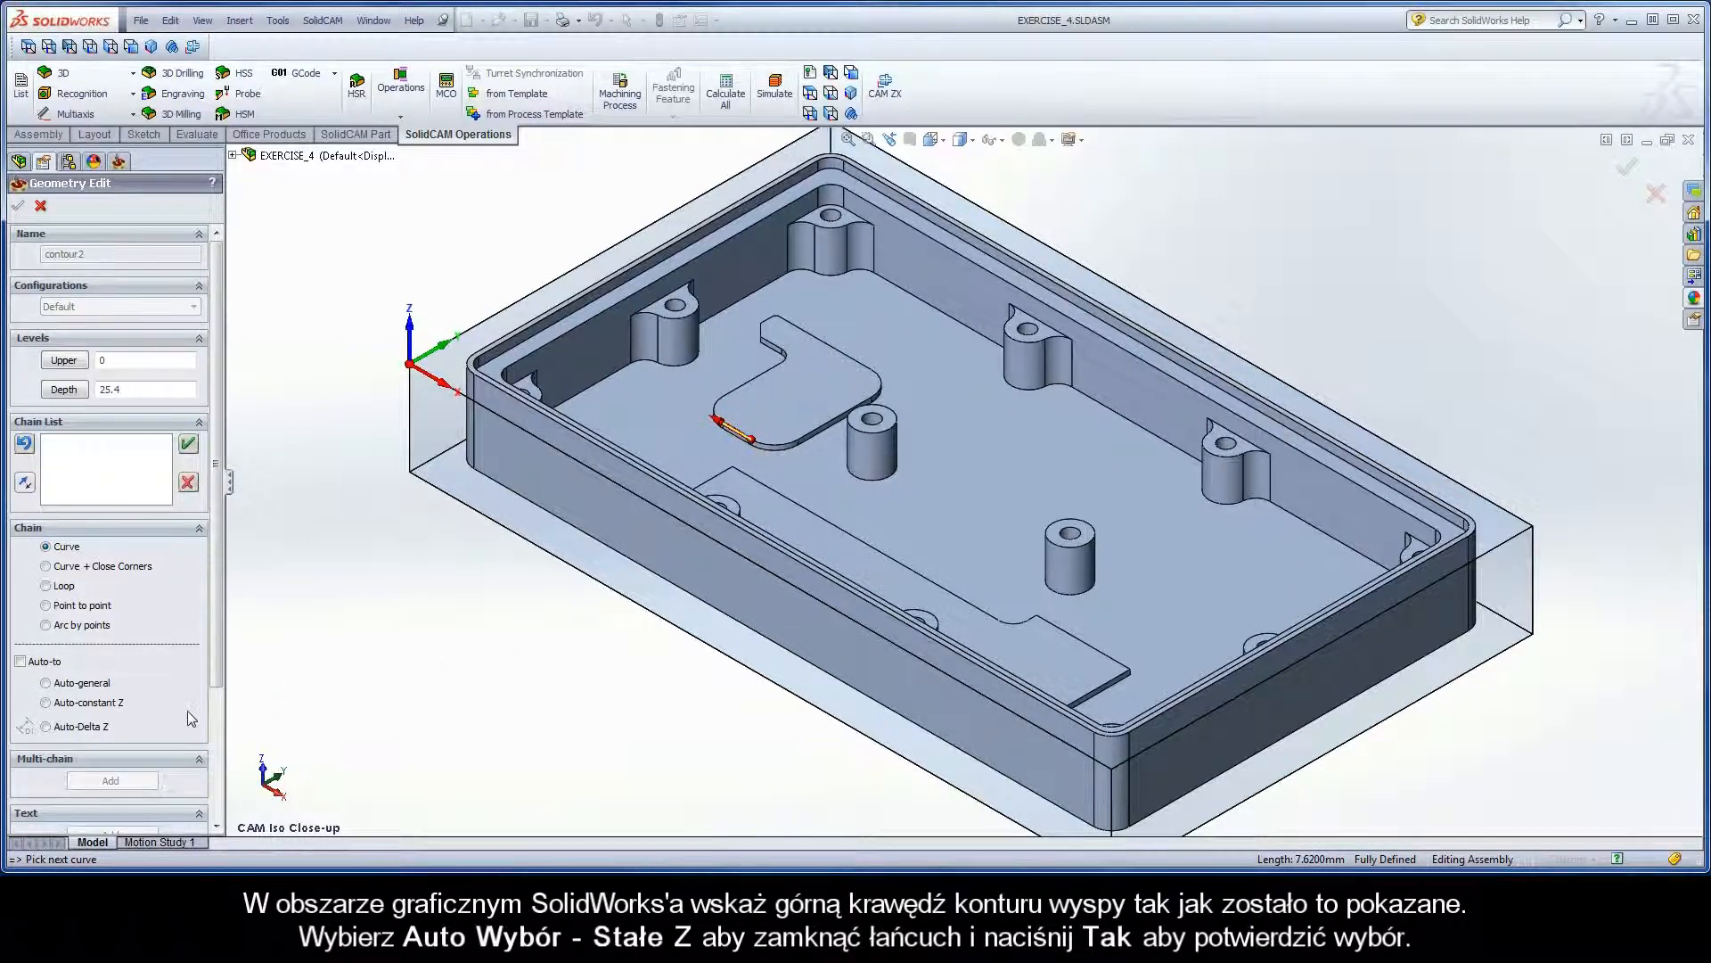
left_click(46, 704)
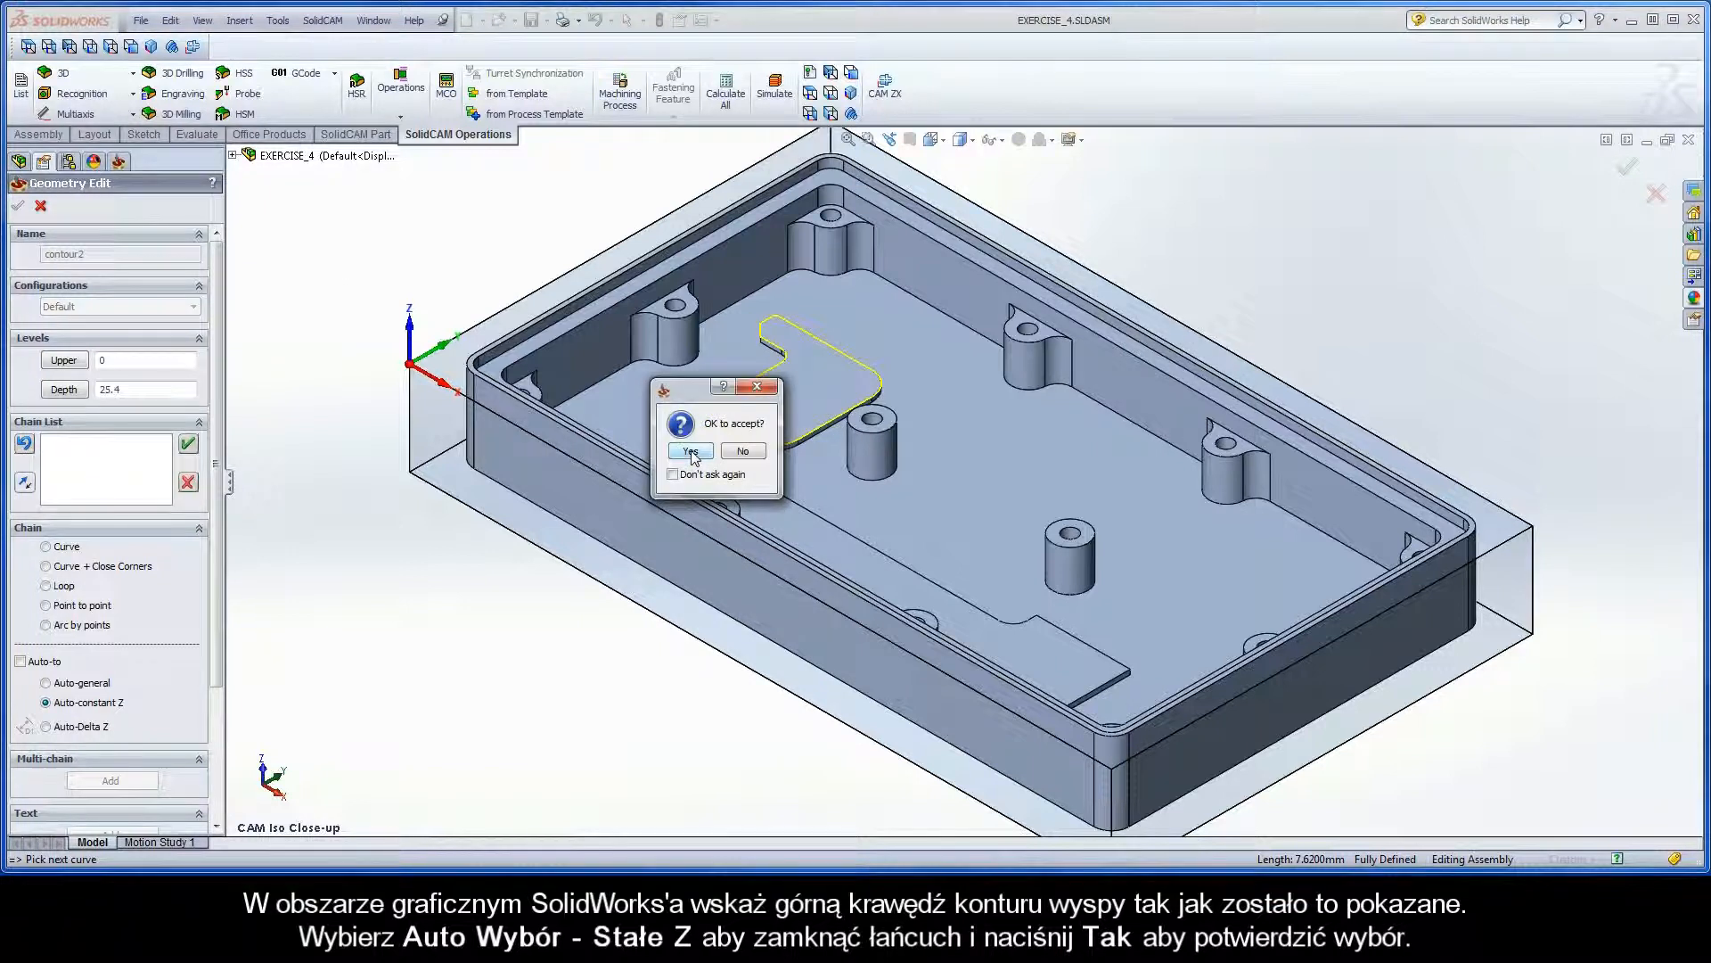
left_click(691, 451)
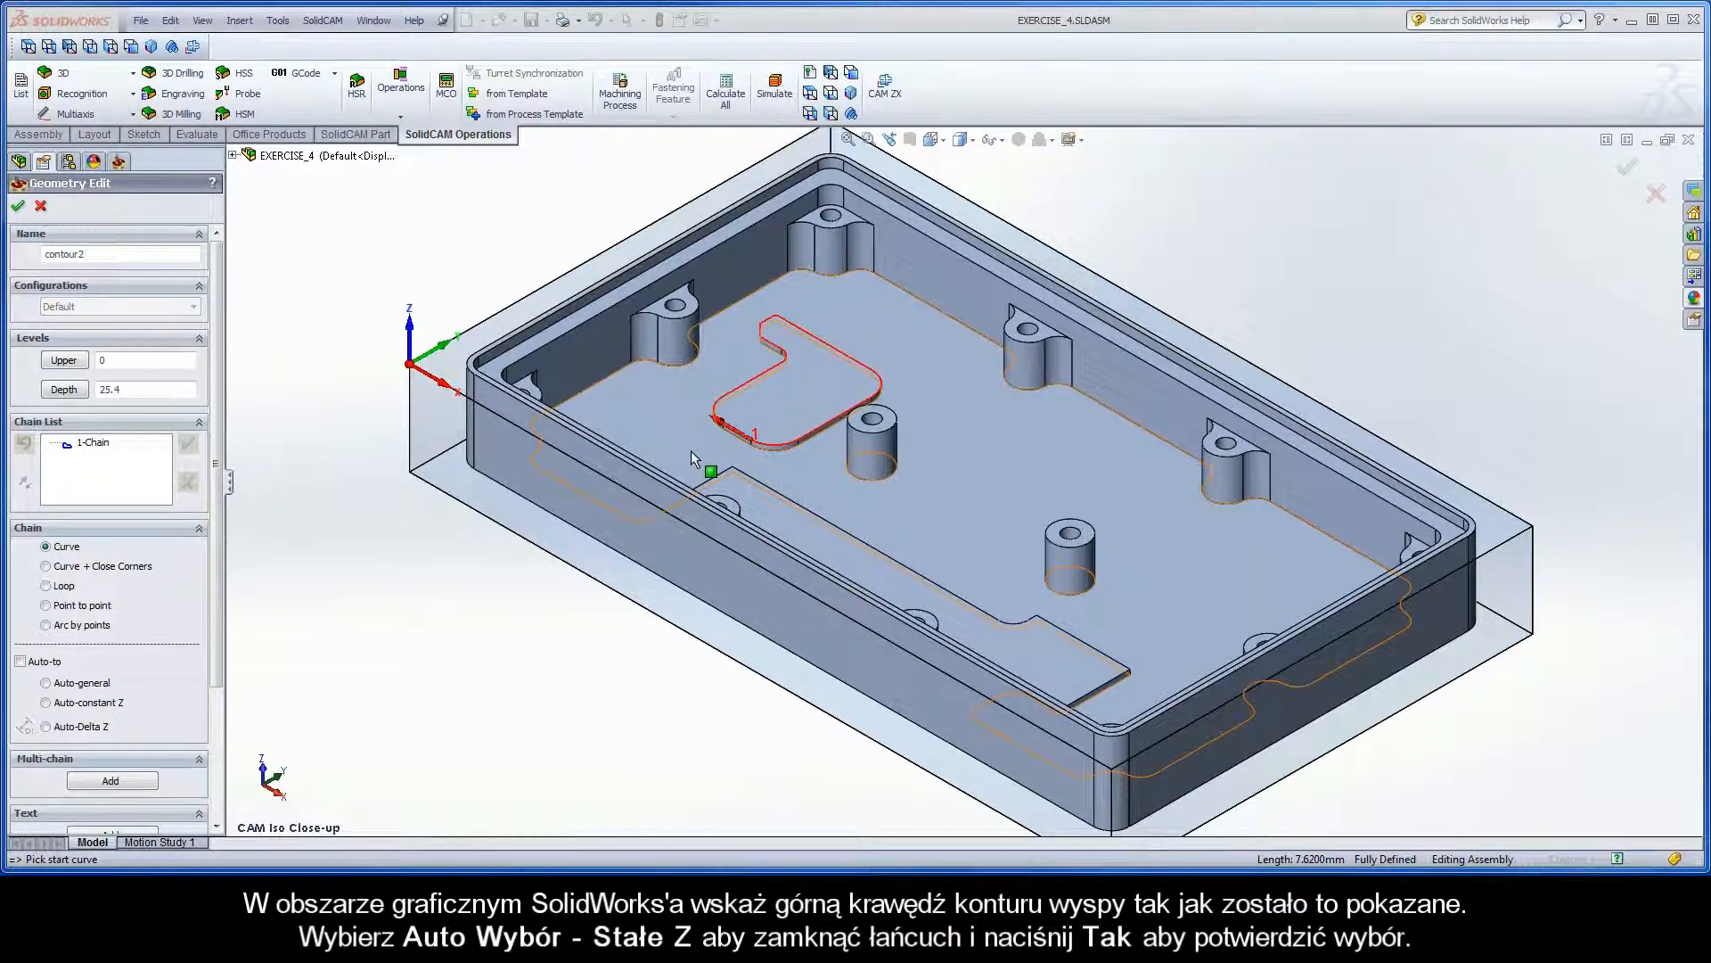
left_click(98, 443)
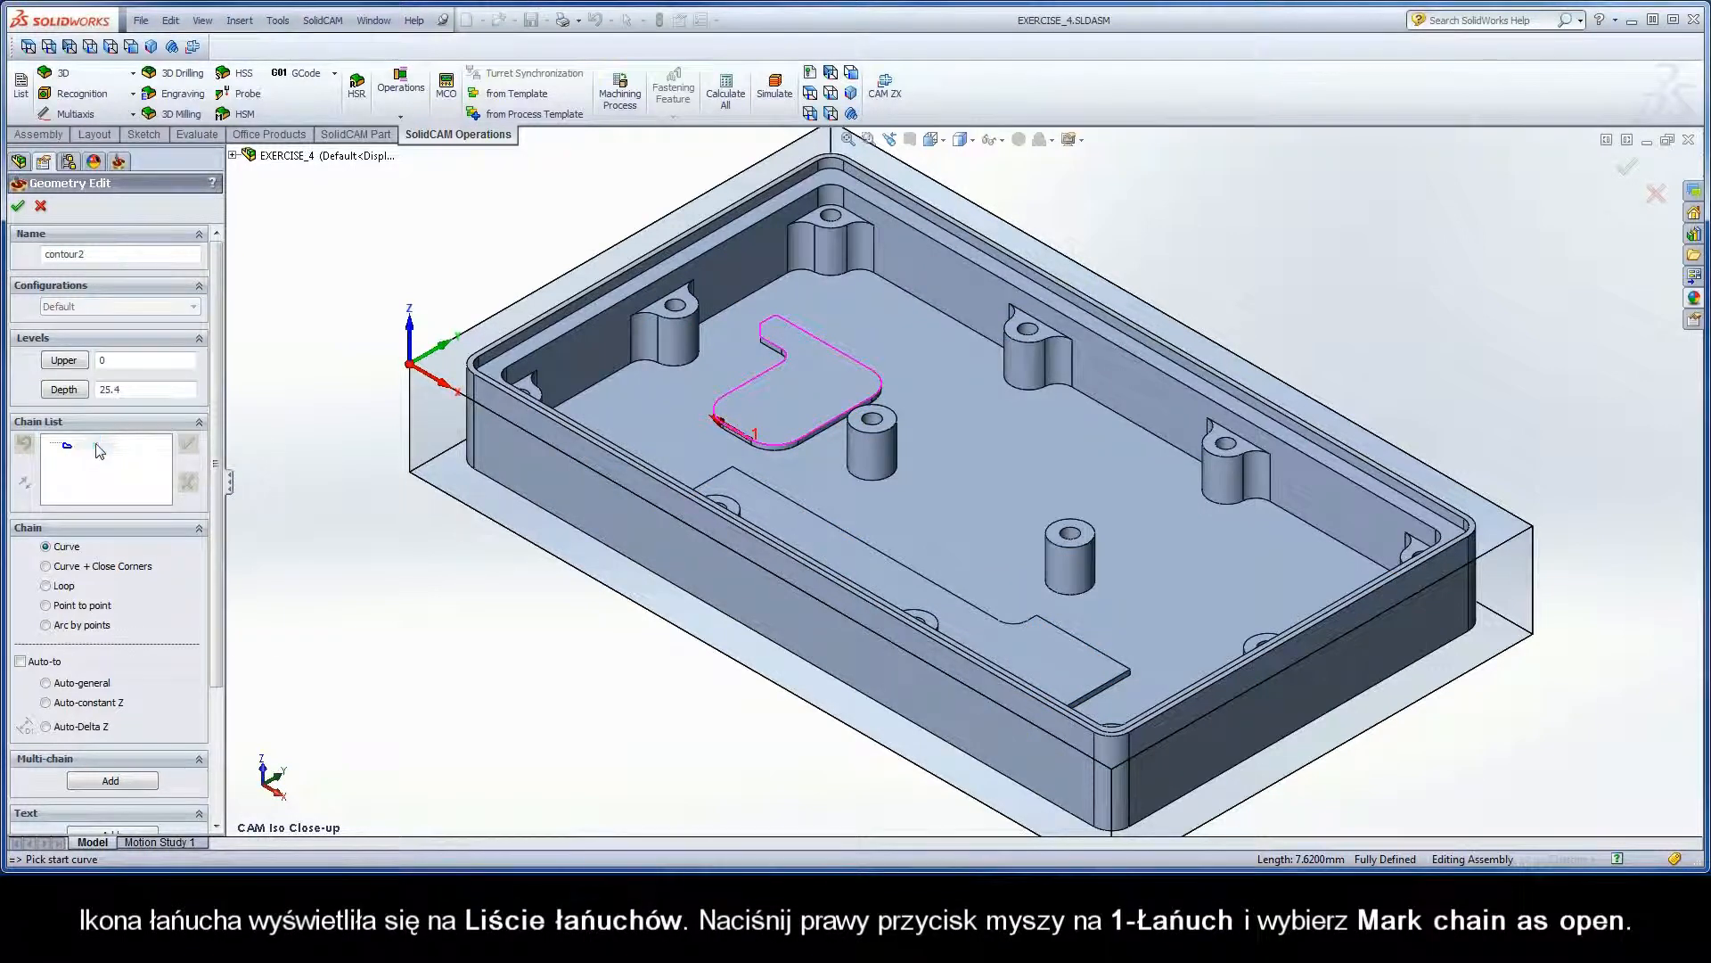
right_click(99, 444)
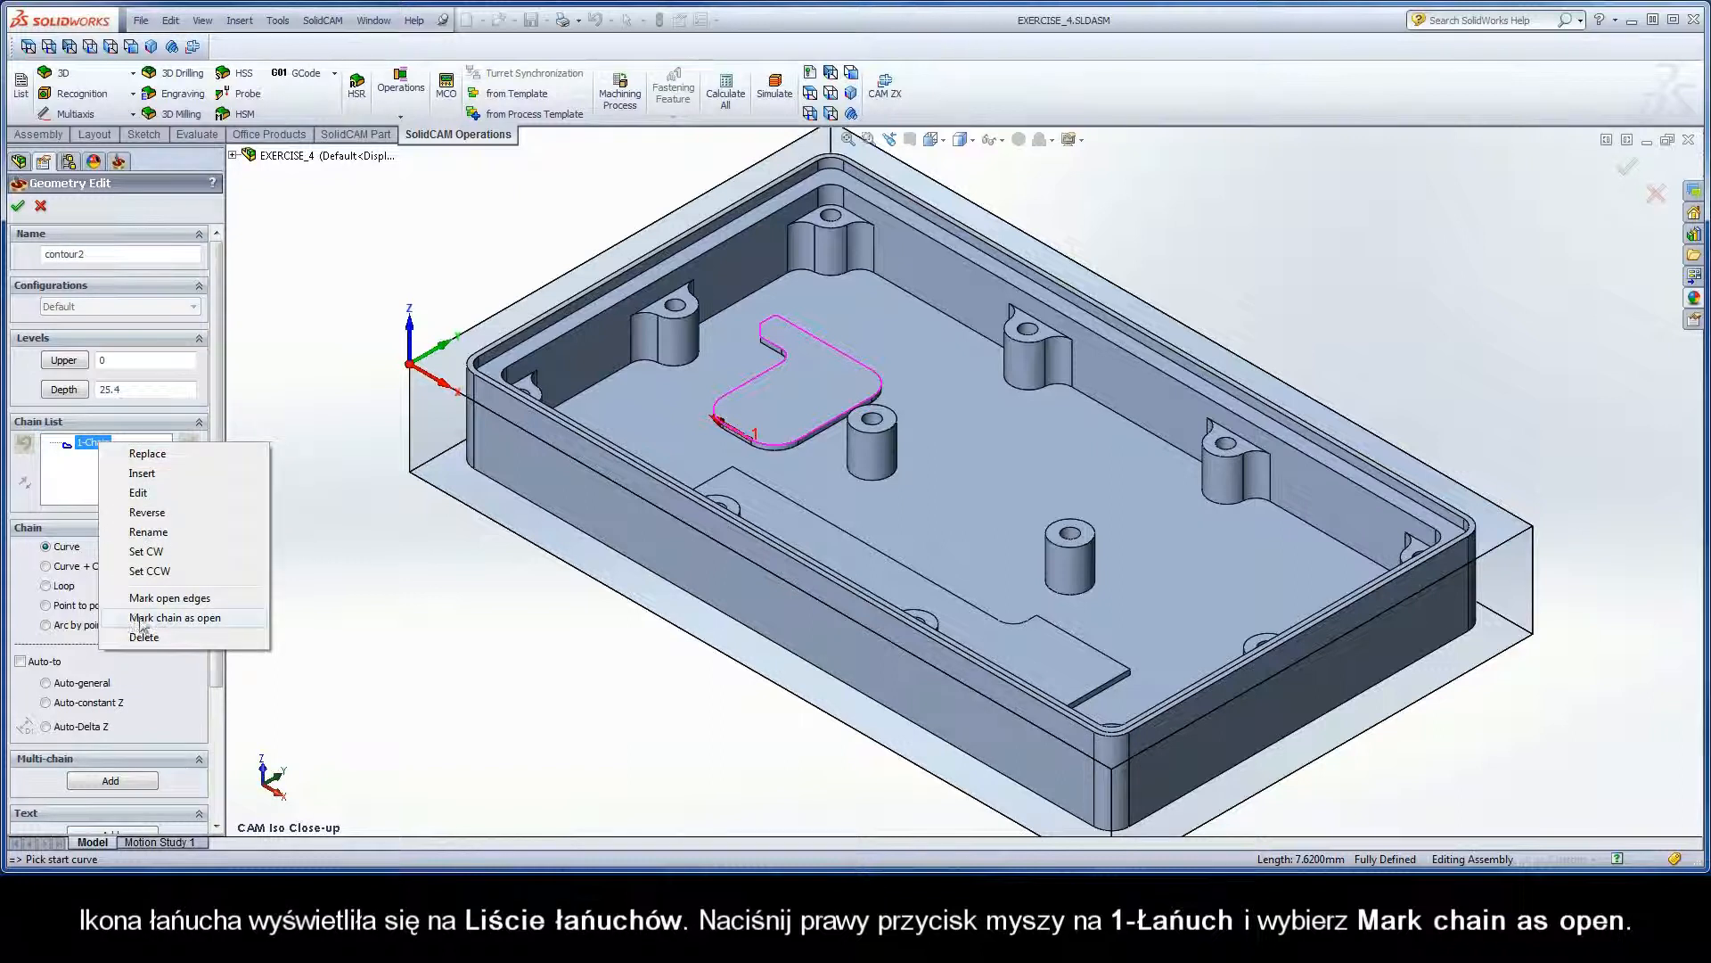
left_click(203, 618)
- Define a second Auto-constant Z chain around the top edge of the long raised floor beside the wall, and mark it as open
right_click(279, 410)
left_click(338, 581)
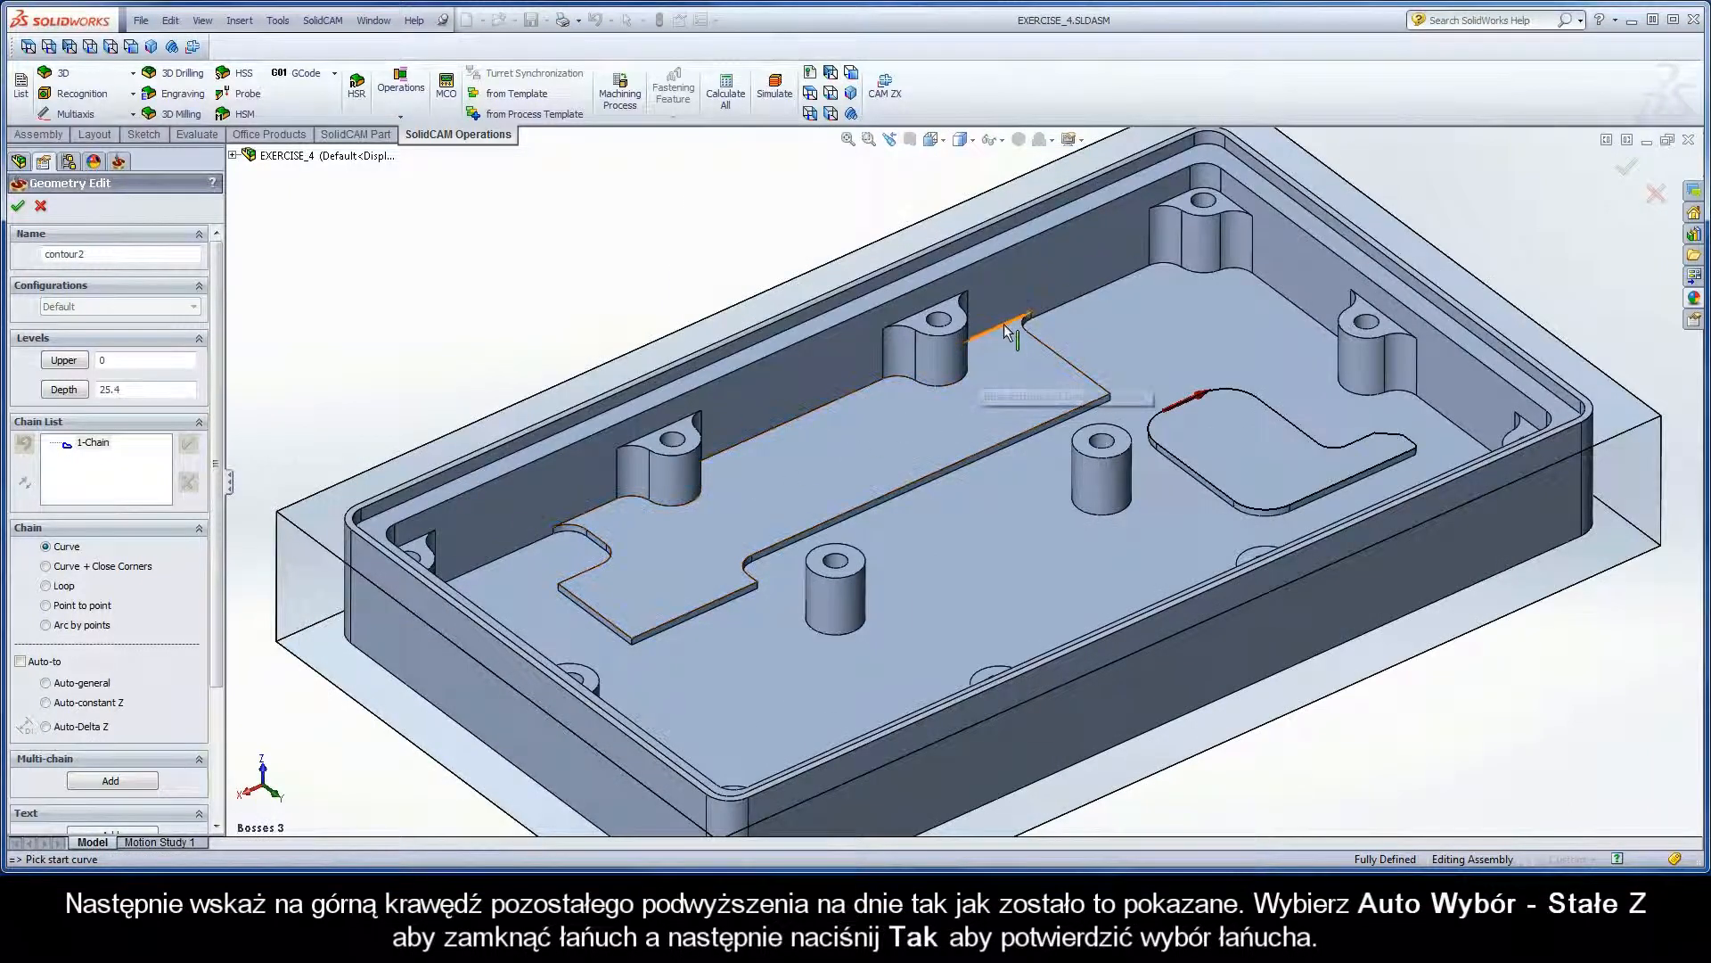
left_click(1006, 333)
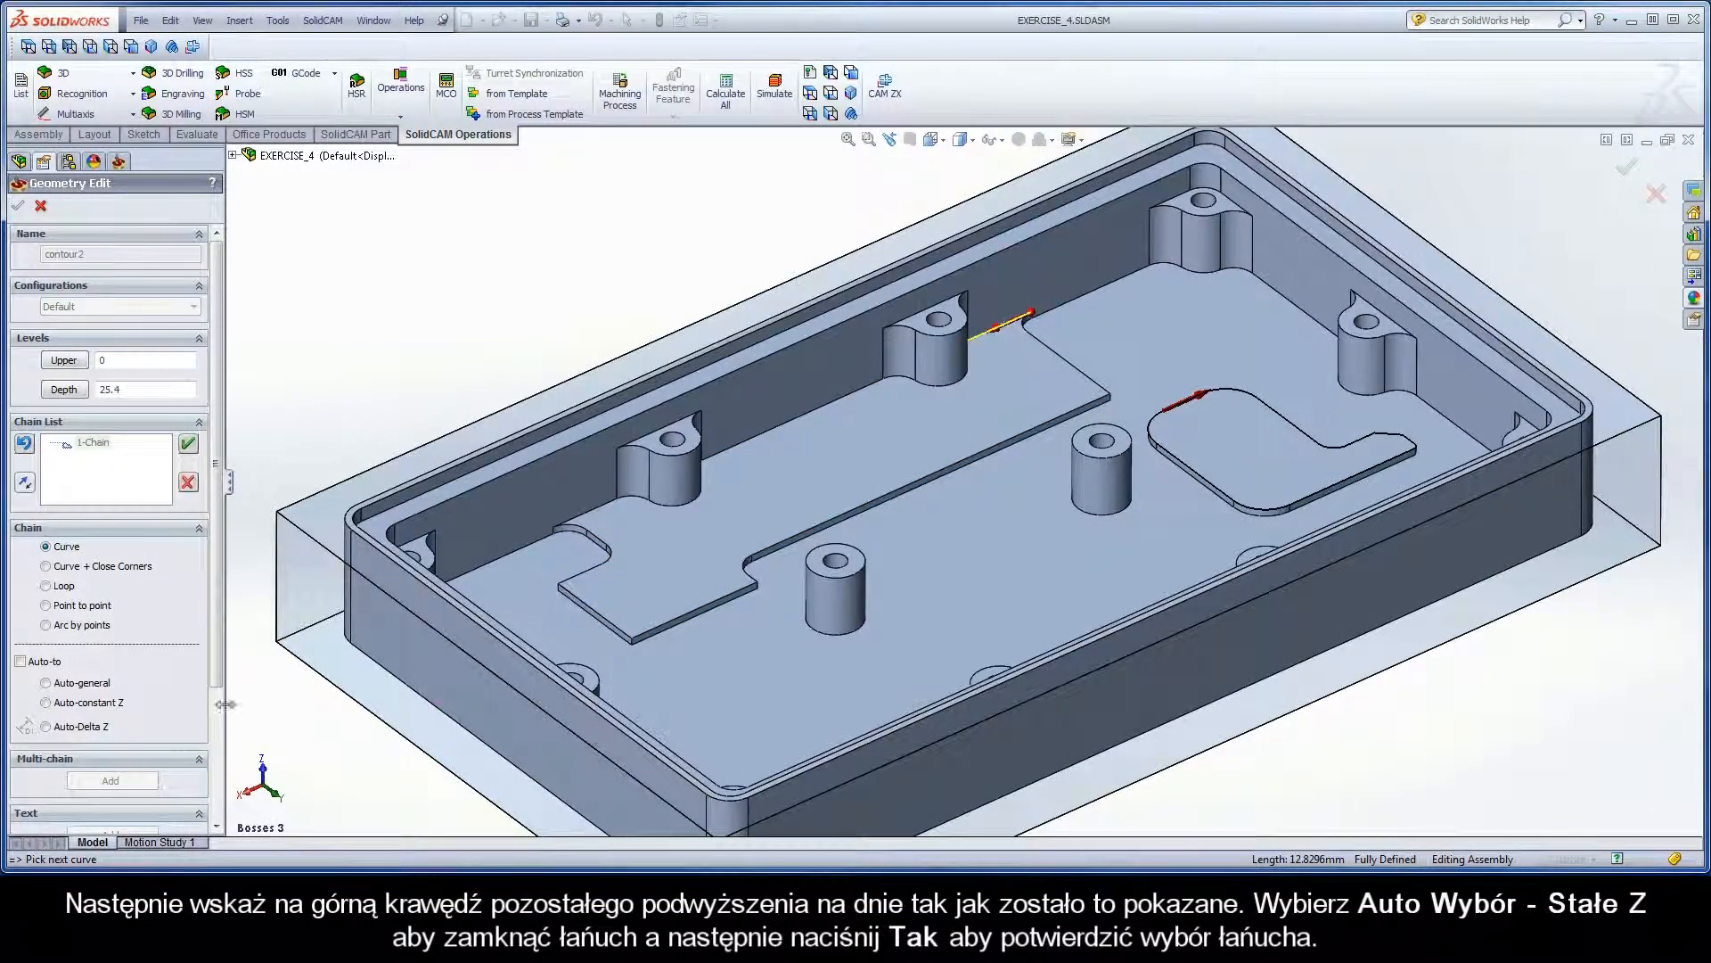
left_click(88, 702)
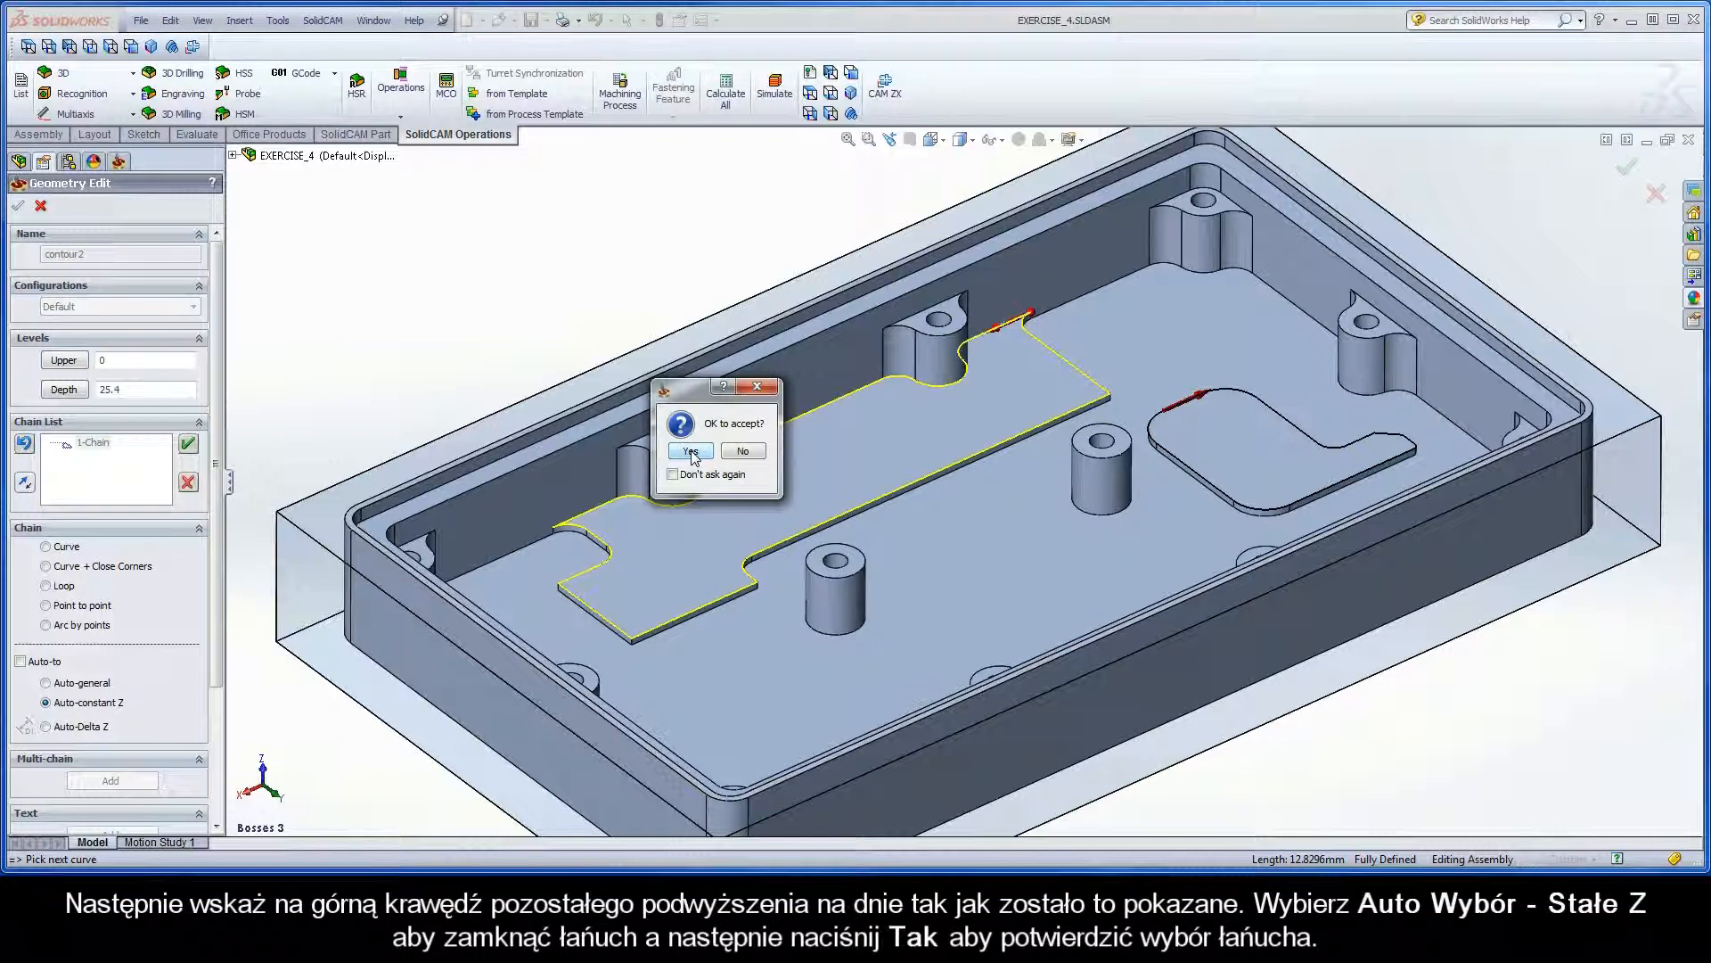
left_click(691, 451)
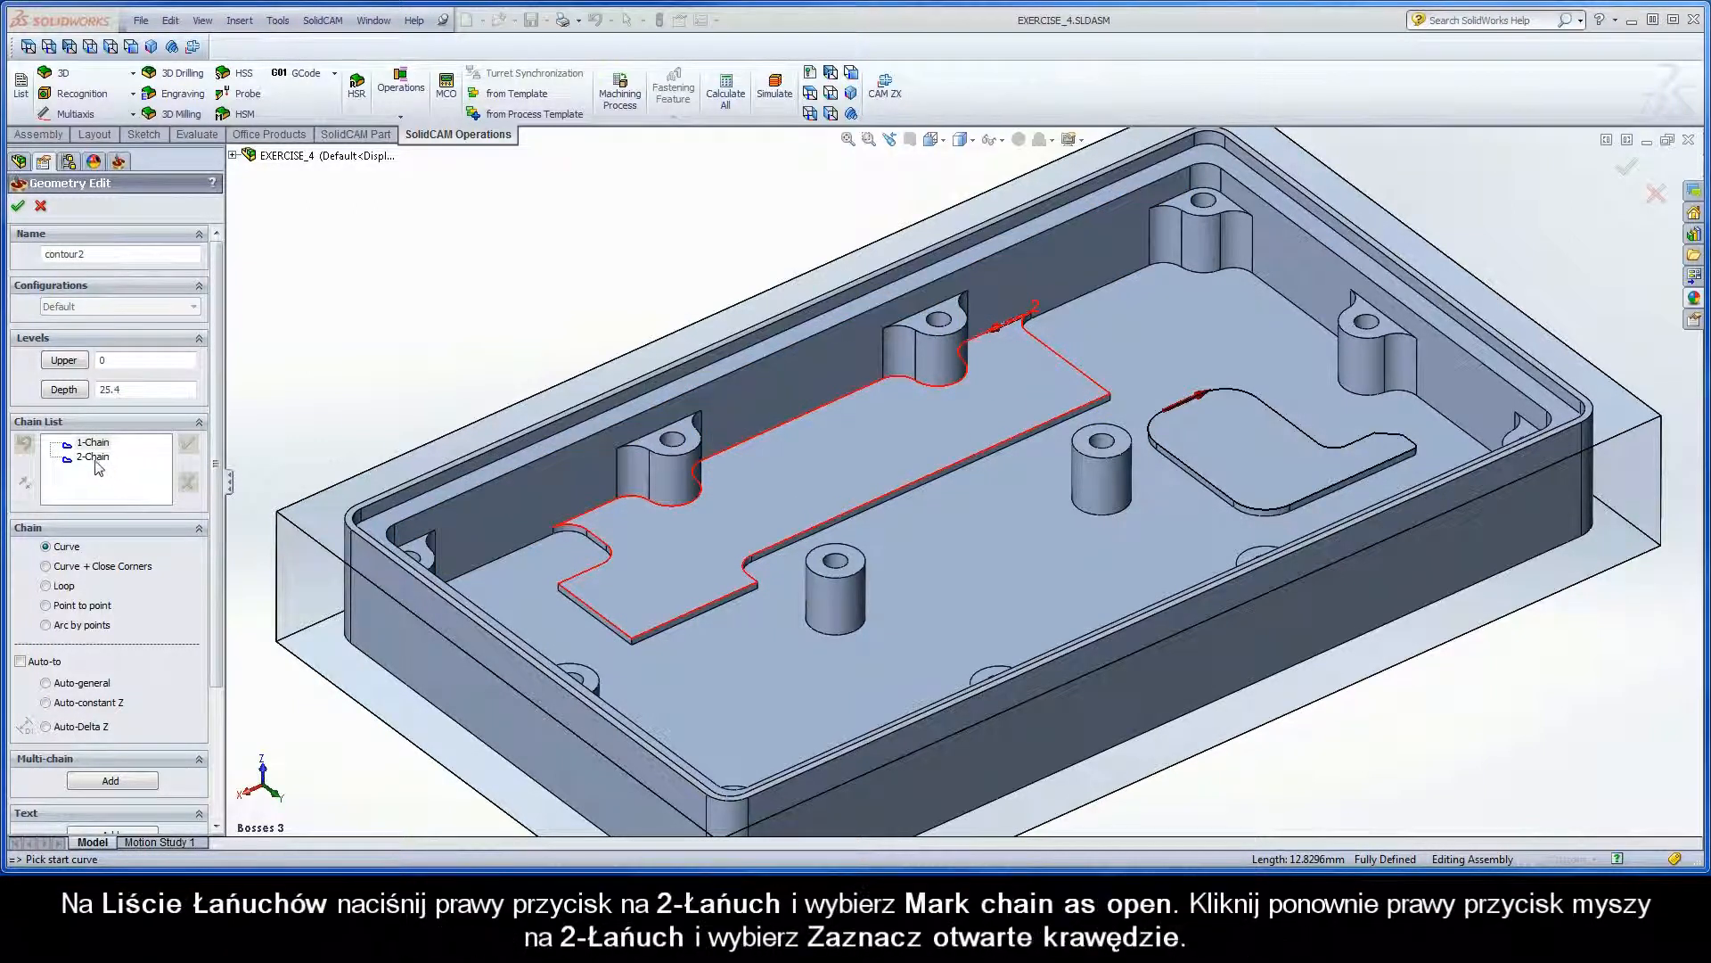
right_click(91, 456)
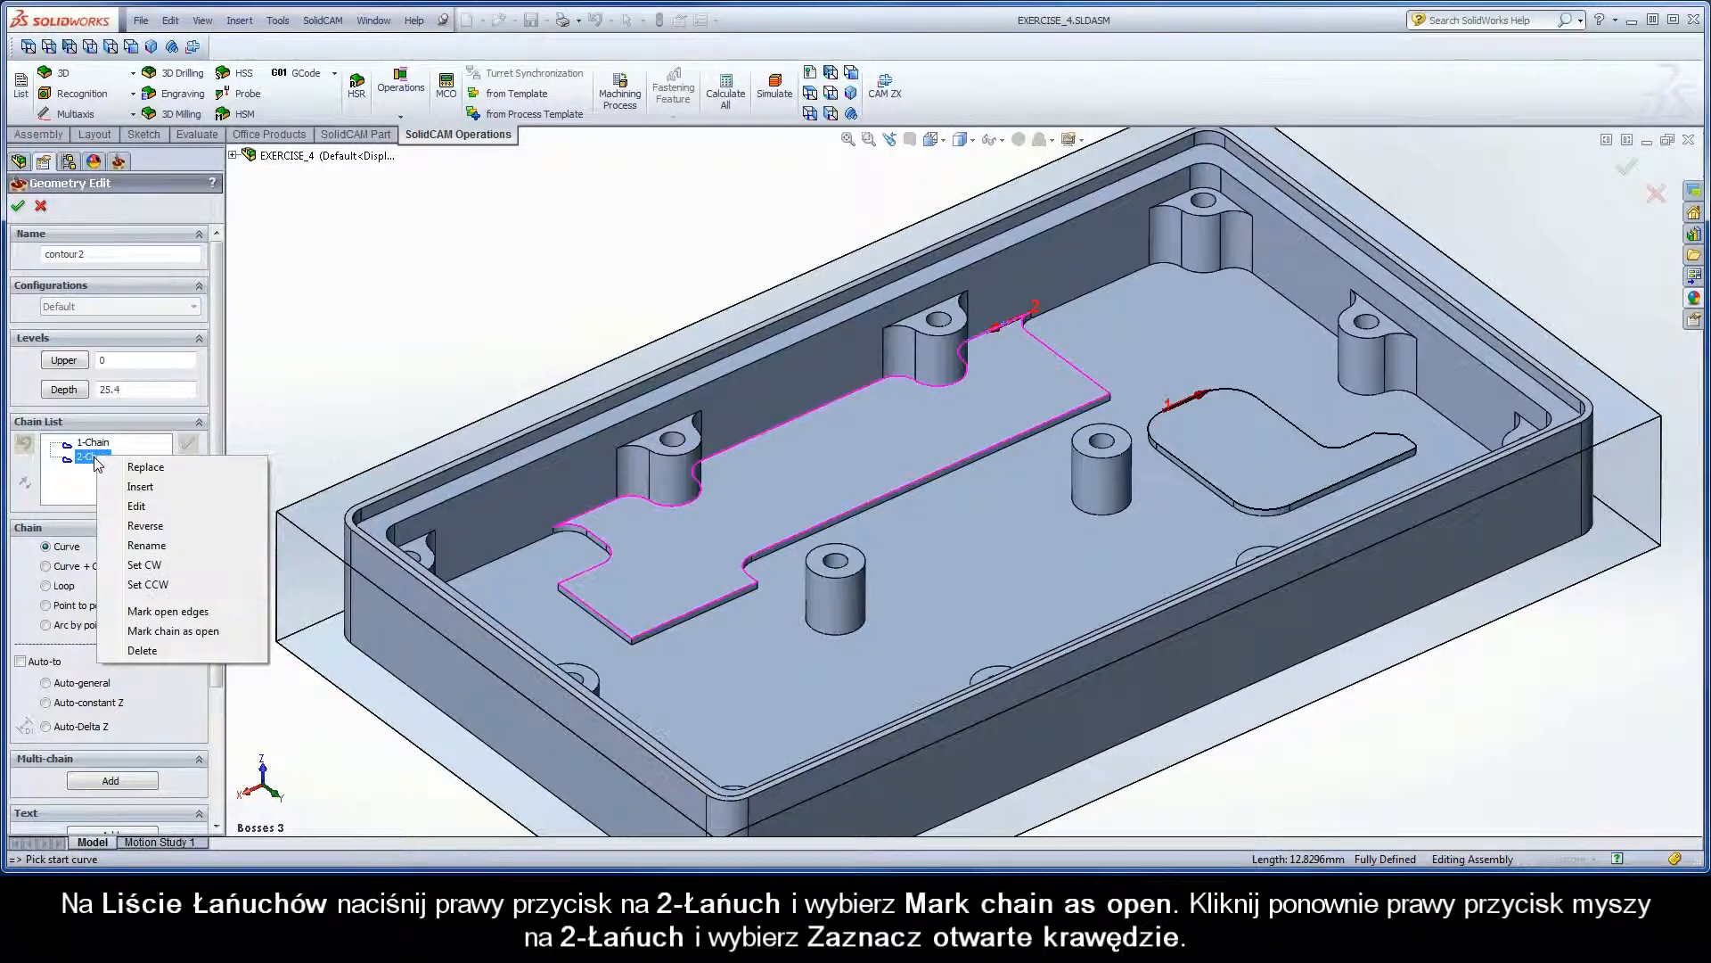
left_click(220, 632)
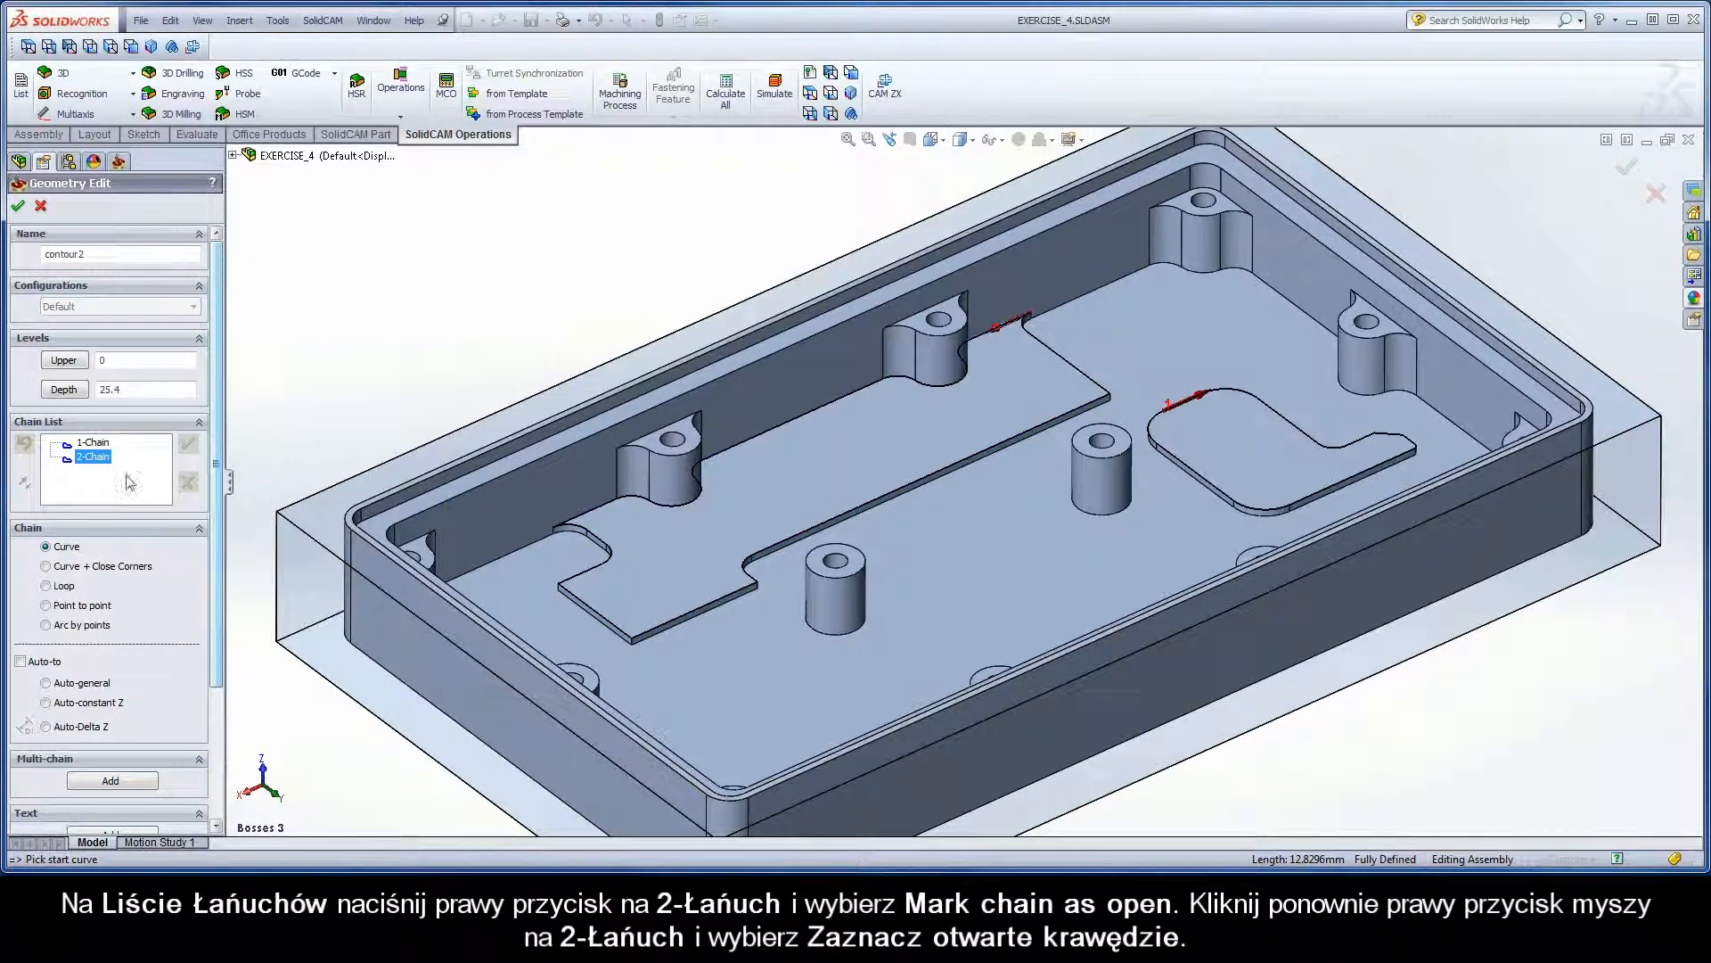
- Mark the second chain's section running along the pocket wall as Wall using From/To entities, and accept the geometry
right_click(98, 462)
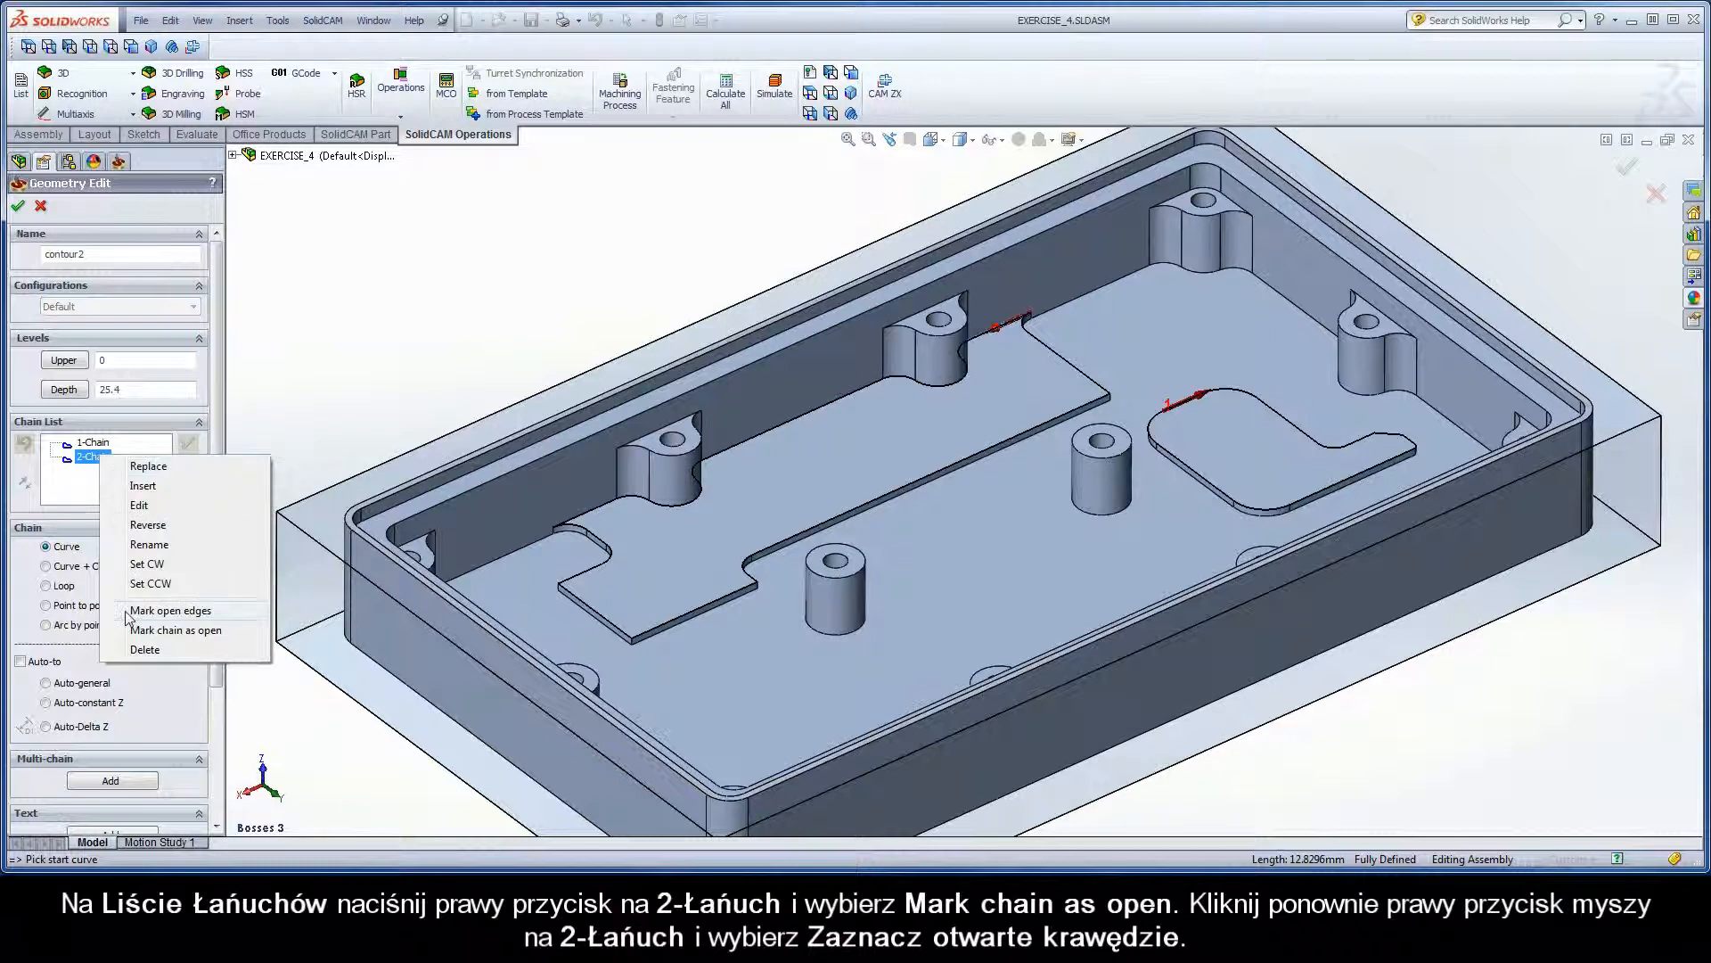
left_click(211, 612)
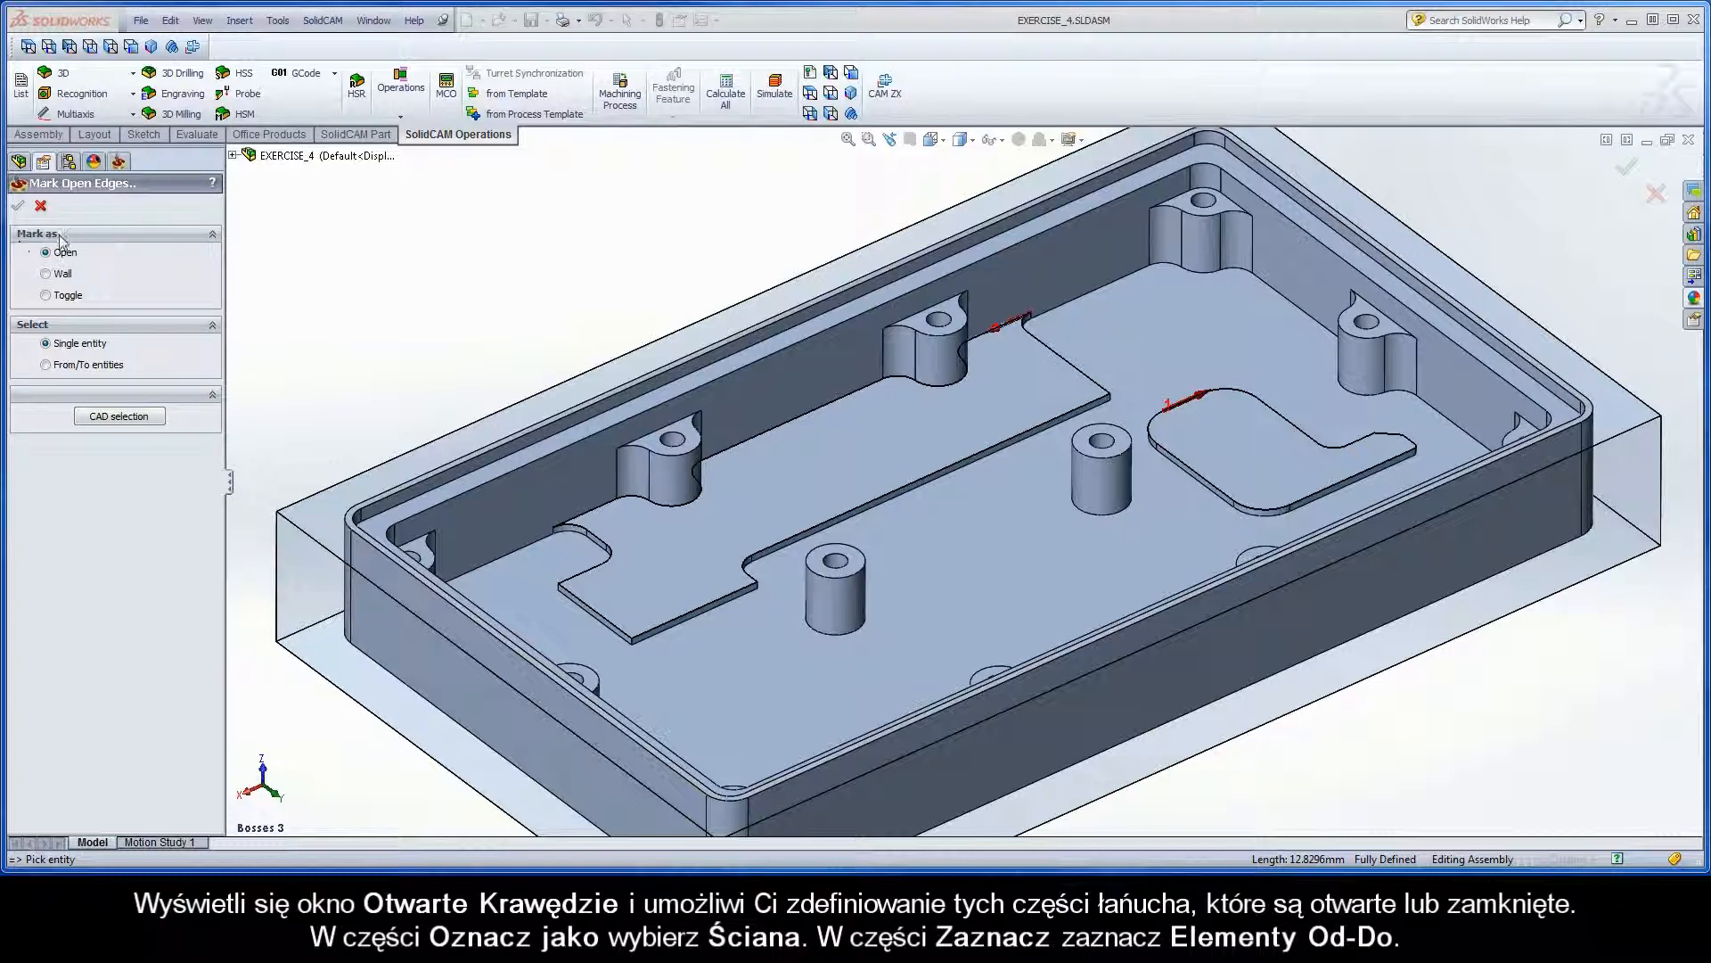
left_click(45, 274)
left_click(45, 364)
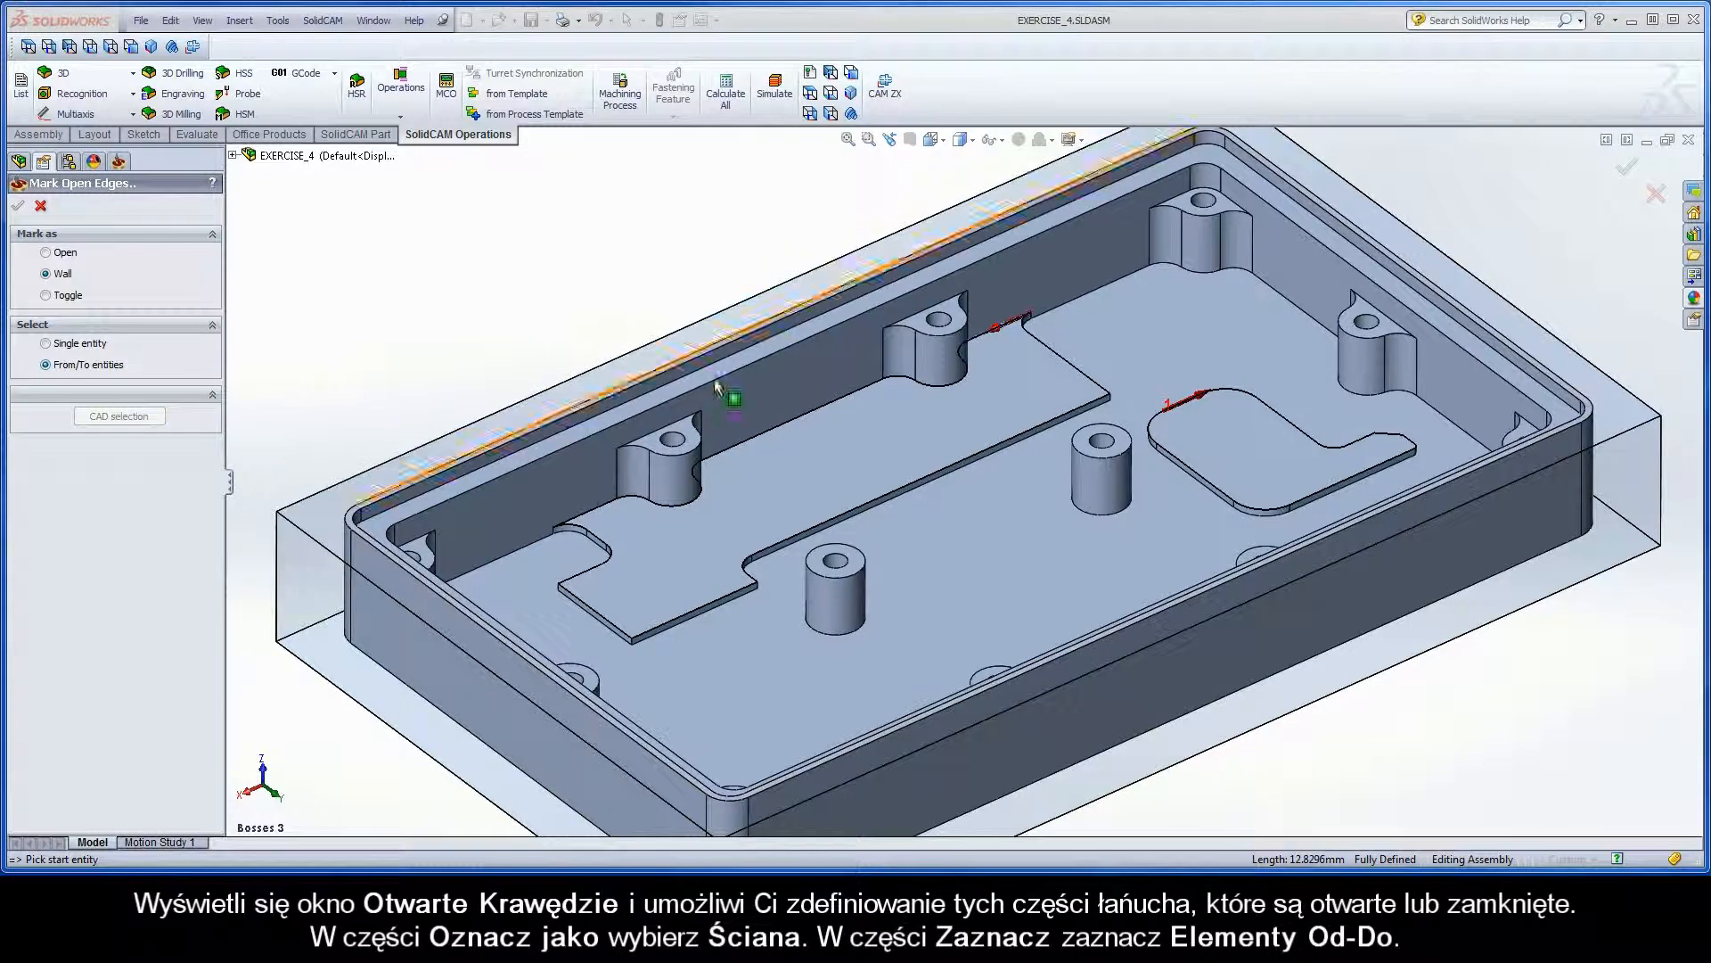
left_click(996, 332)
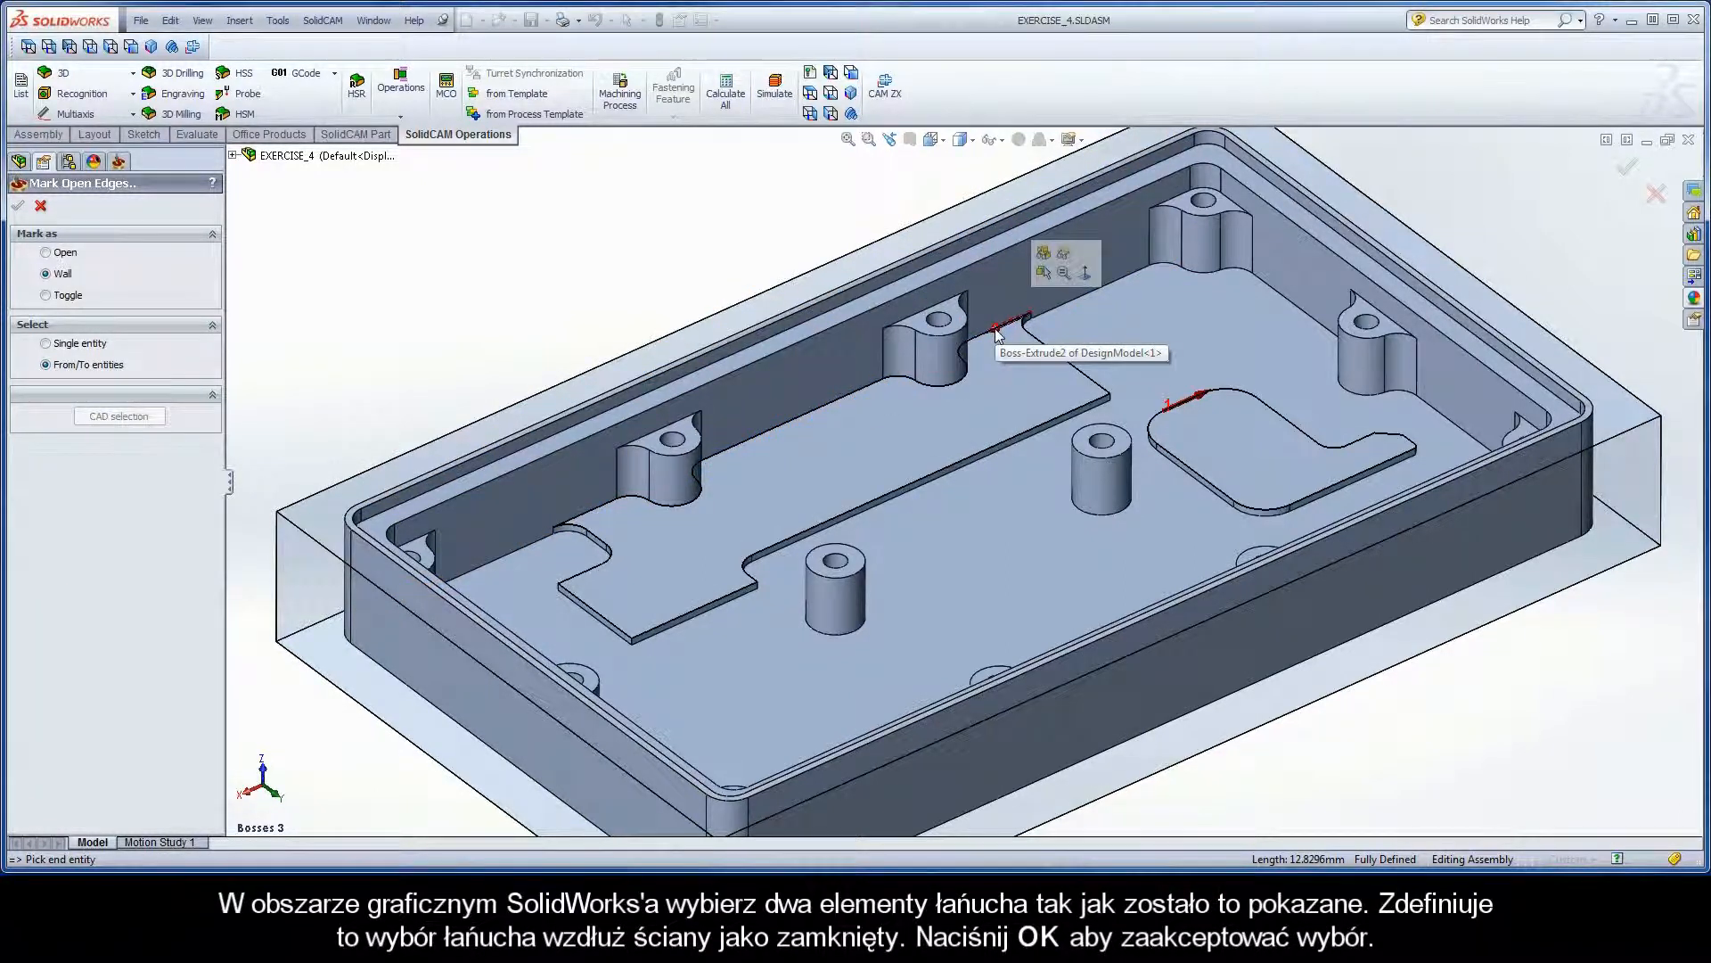
left_click(602, 502)
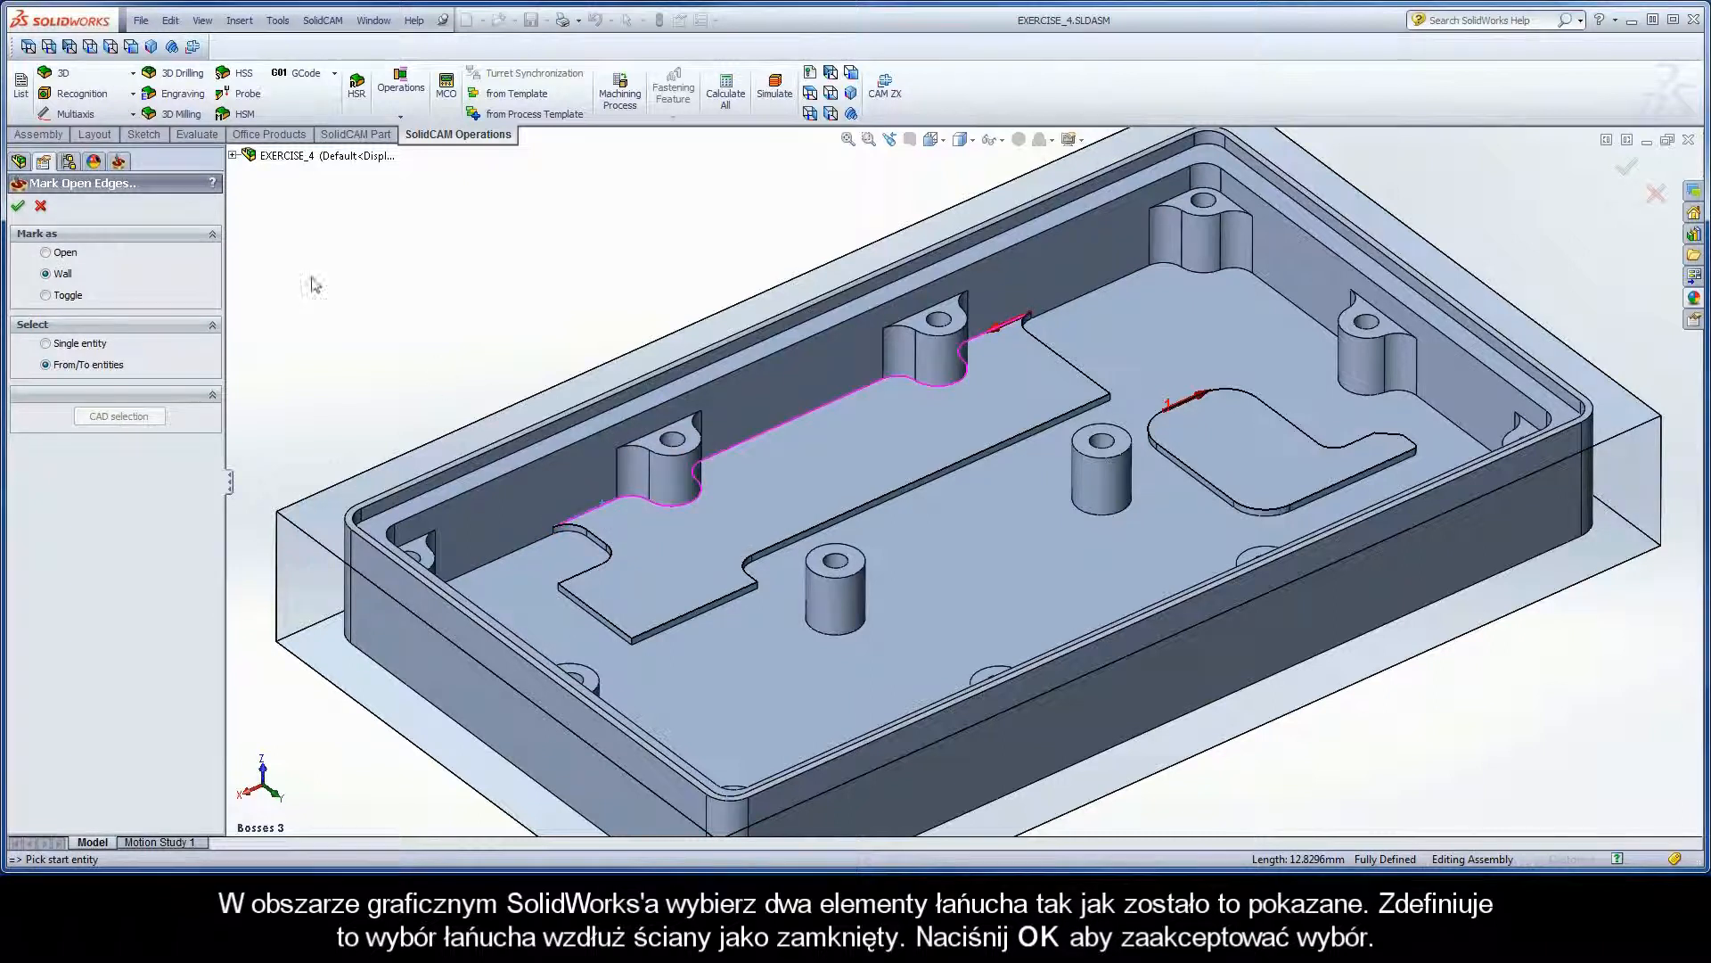
left_click(18, 207)
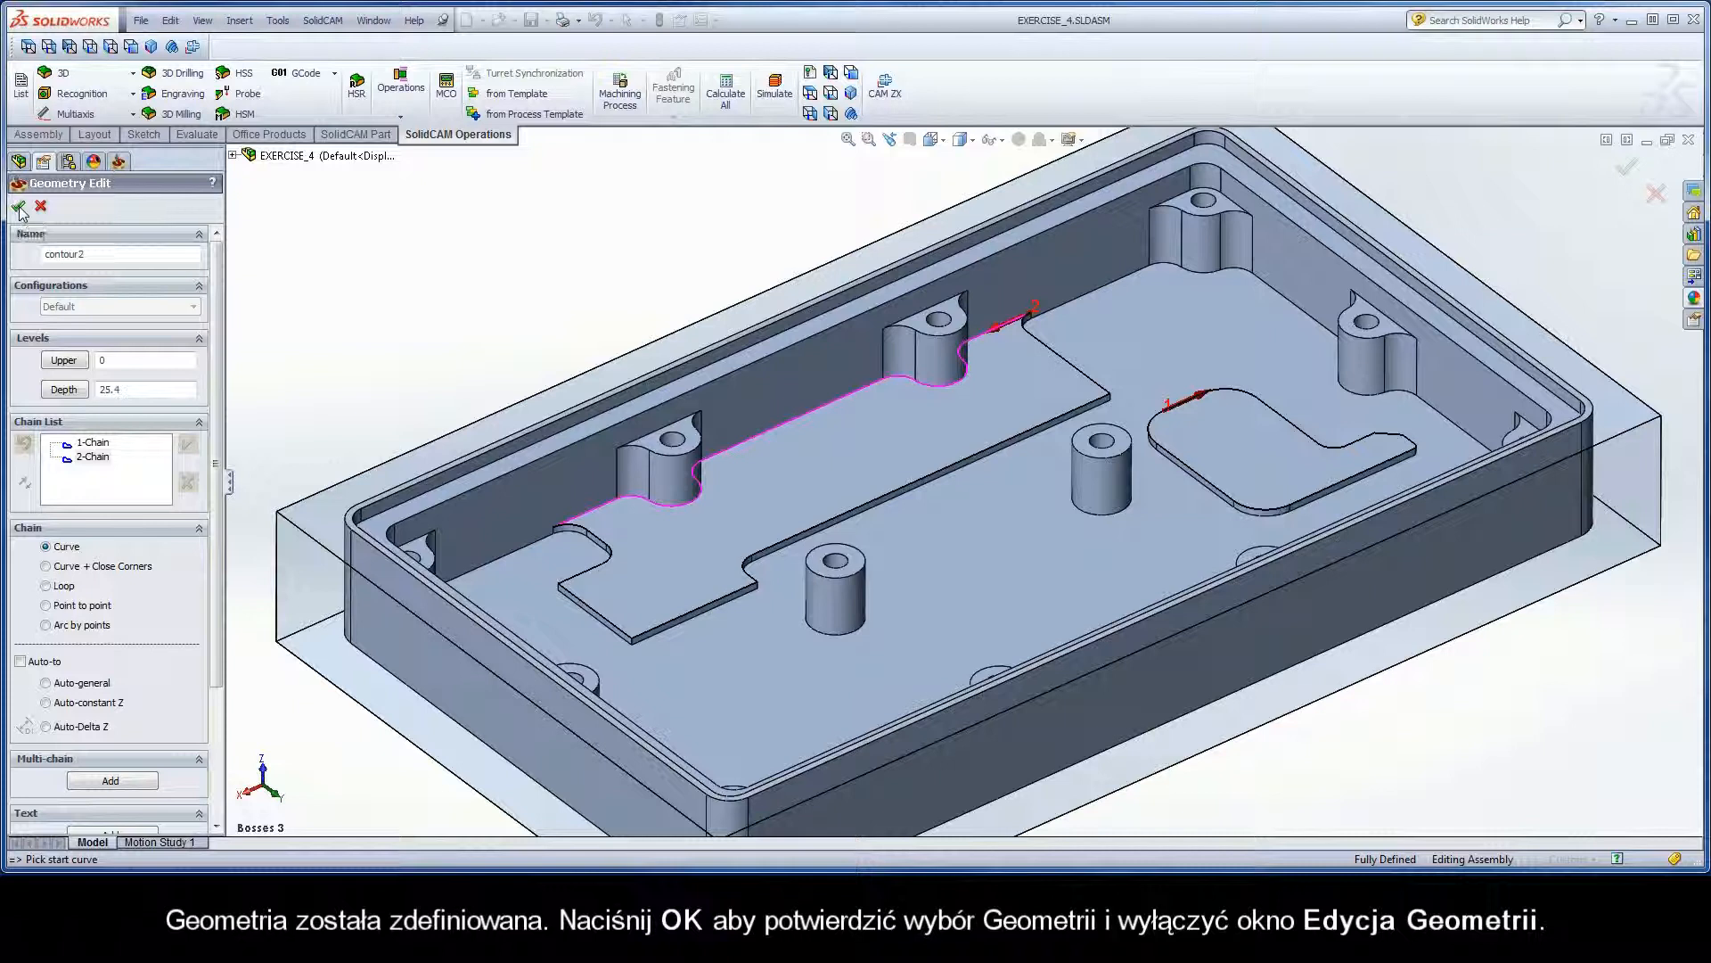
left_click(18, 207)
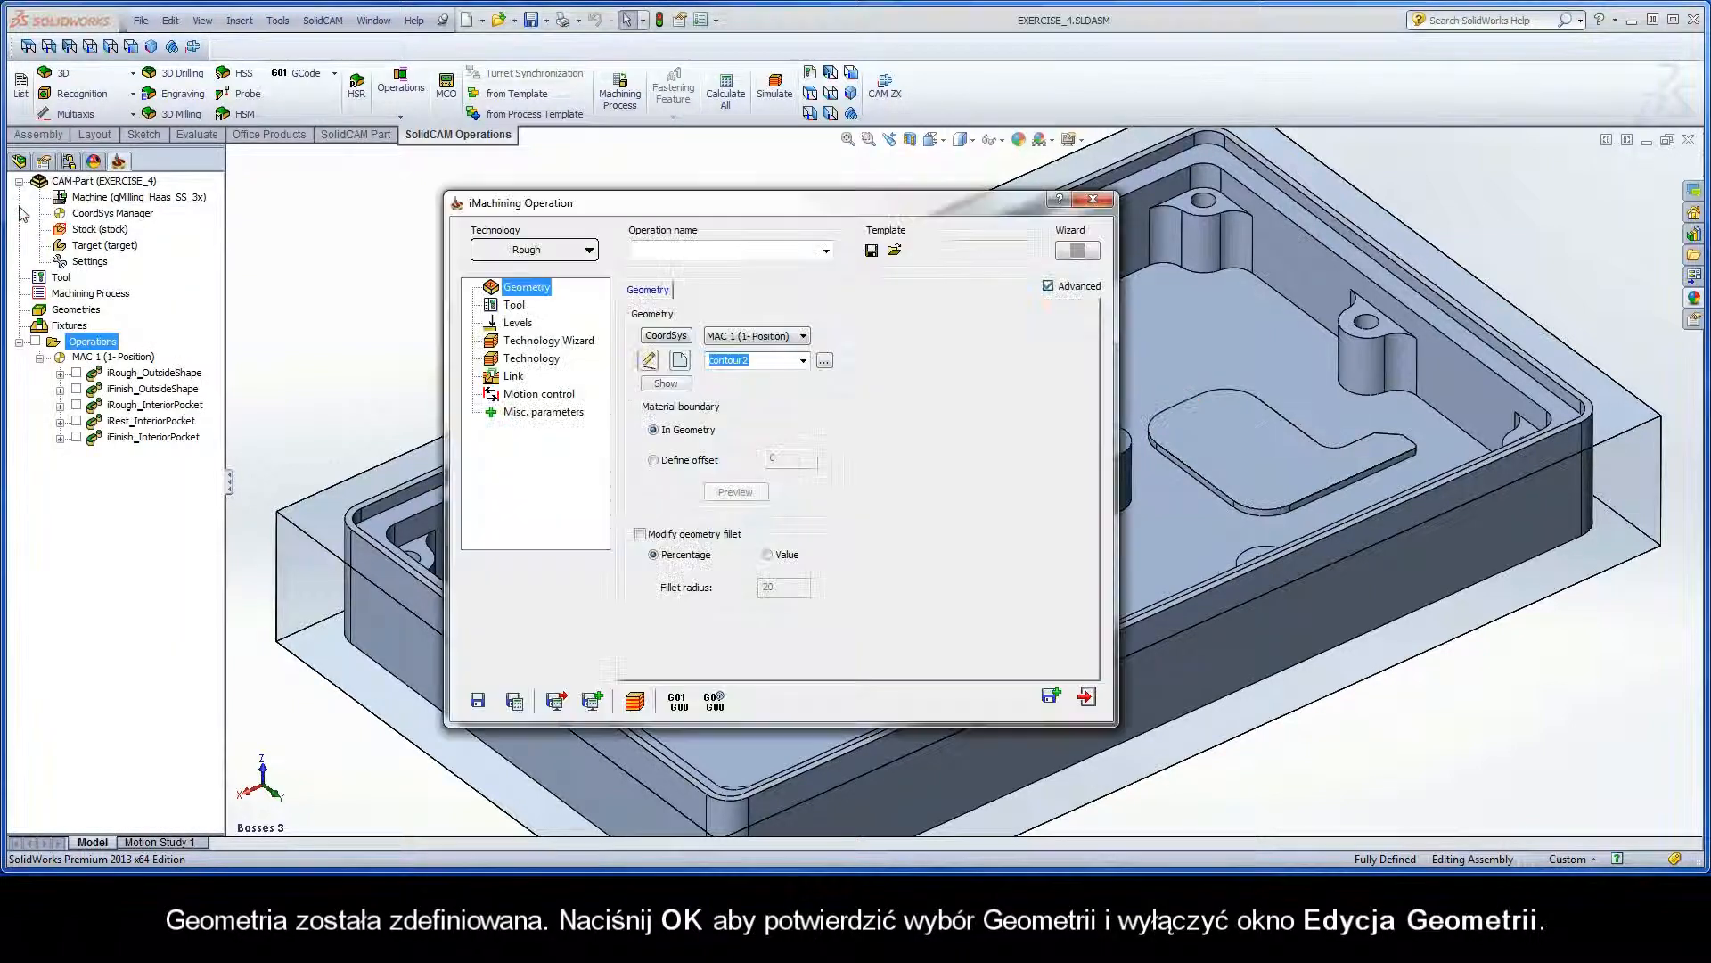
- Assign tool number 1, the 9.5 mm end mill, to the iRough operation
left_click(516, 305)
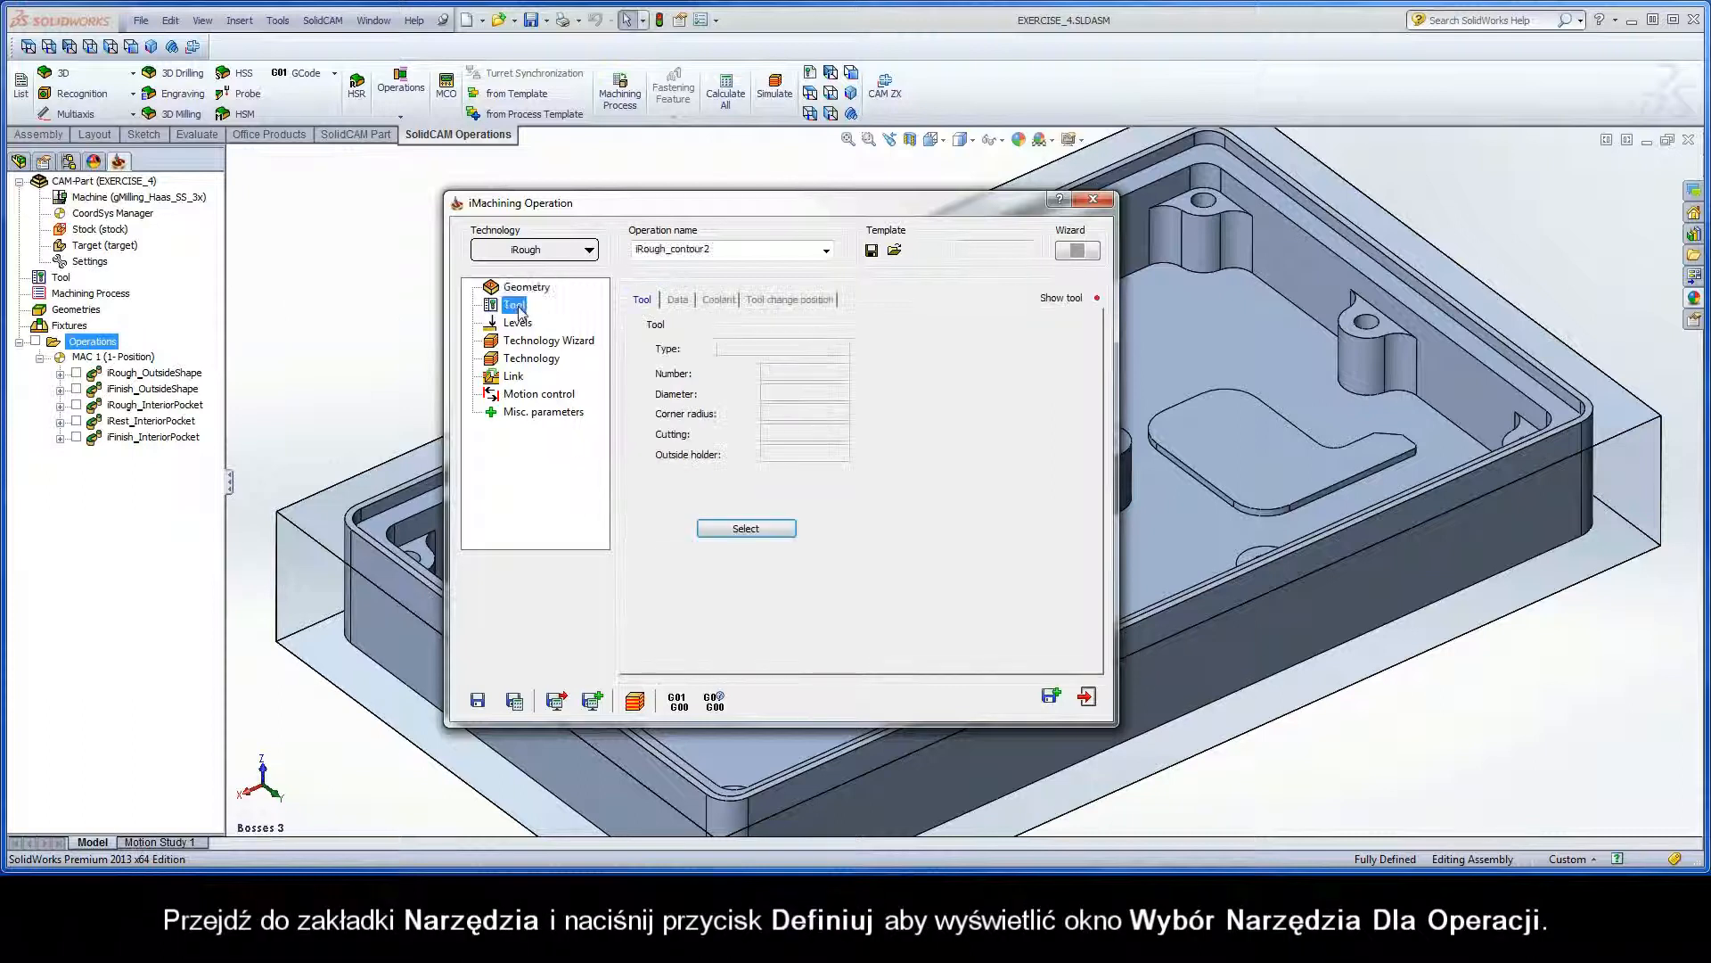
left_click(738, 529)
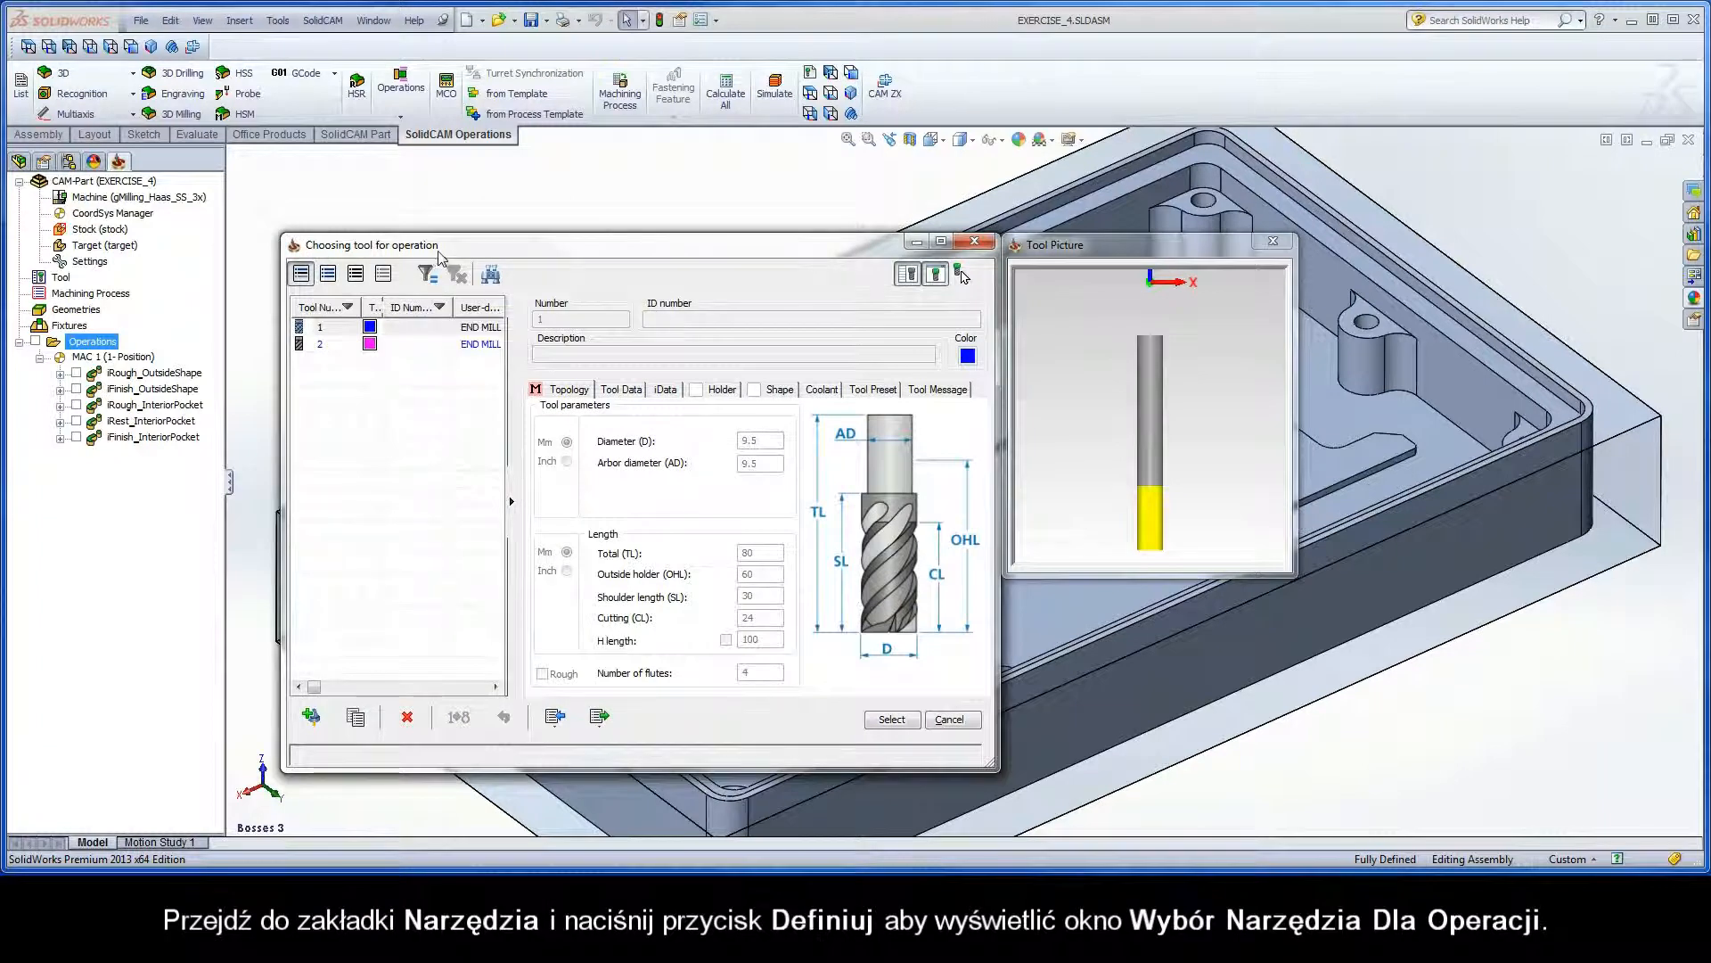
left_click(329, 329)
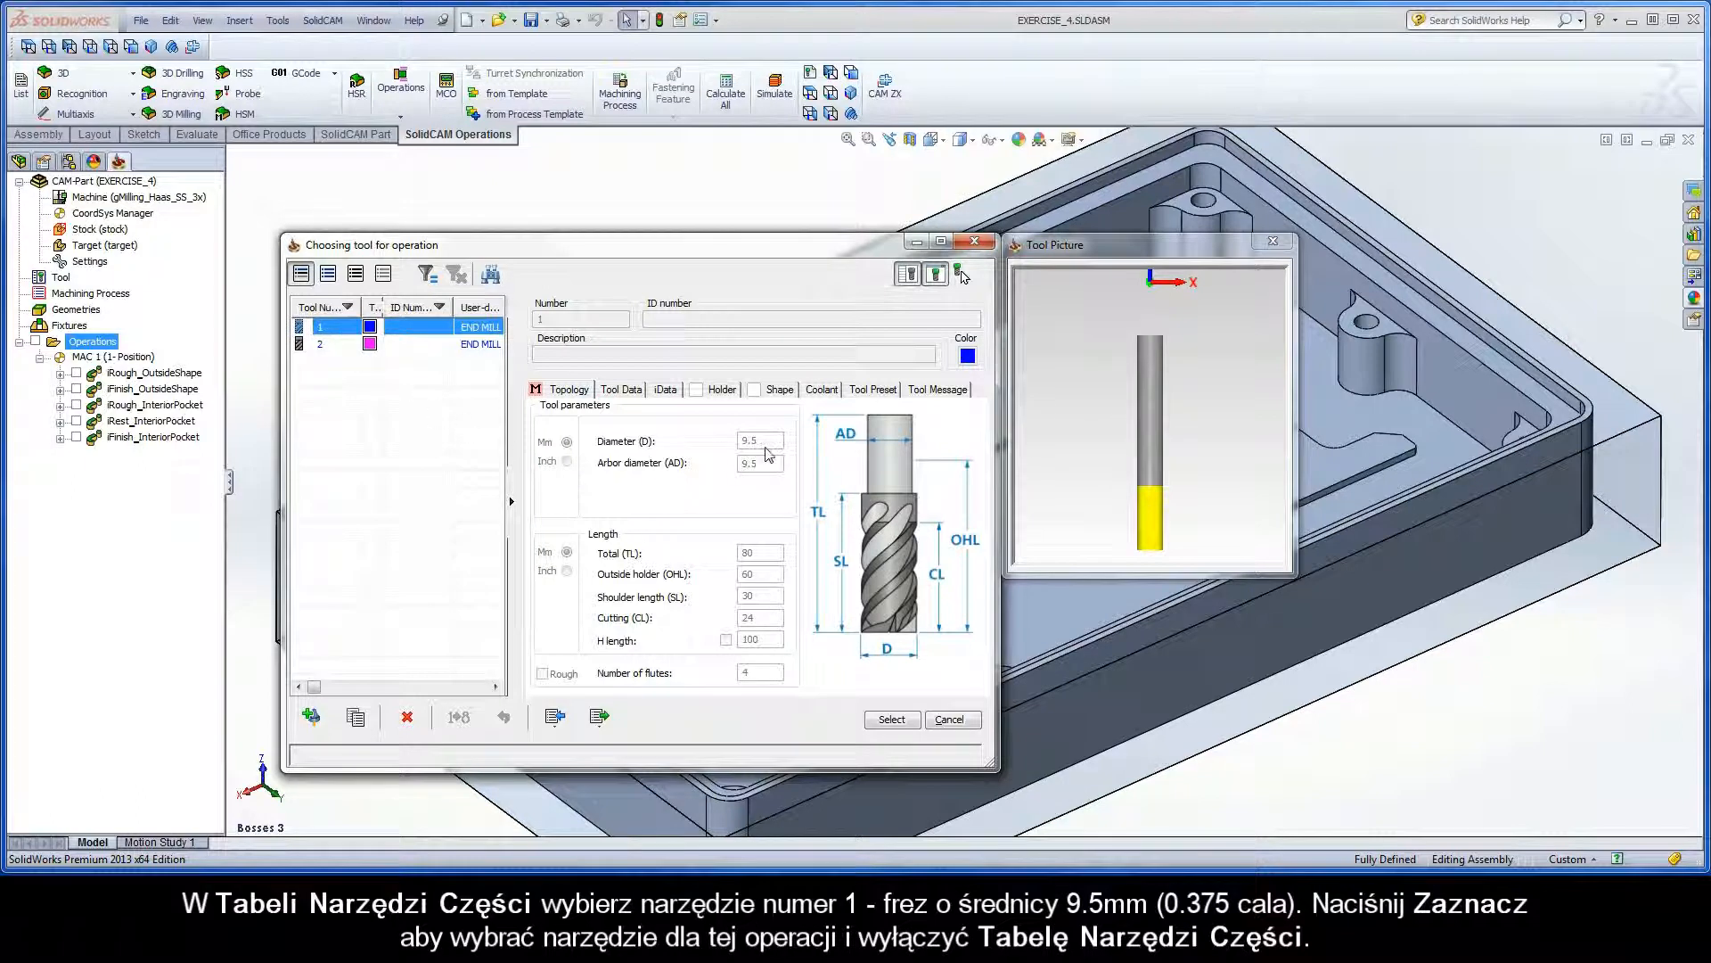
left_click(892, 721)
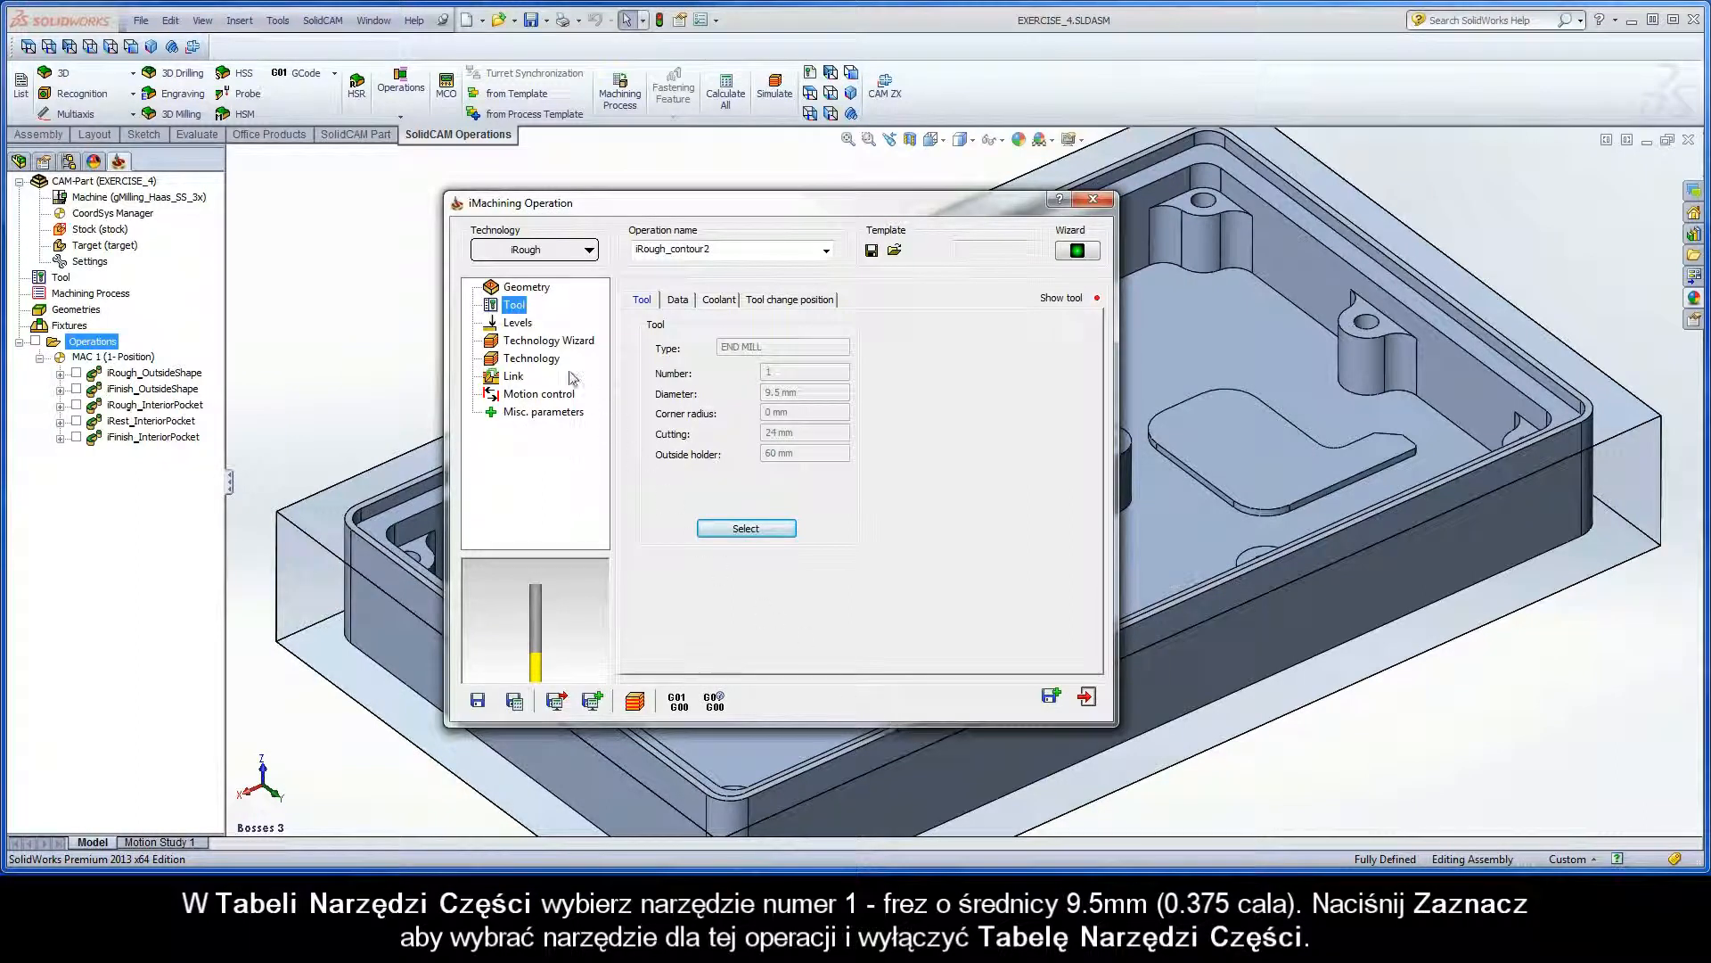
- Pick the upper level on the target model's top edge and the pocket depth on the long raised floor's top face
left_click(519, 323)
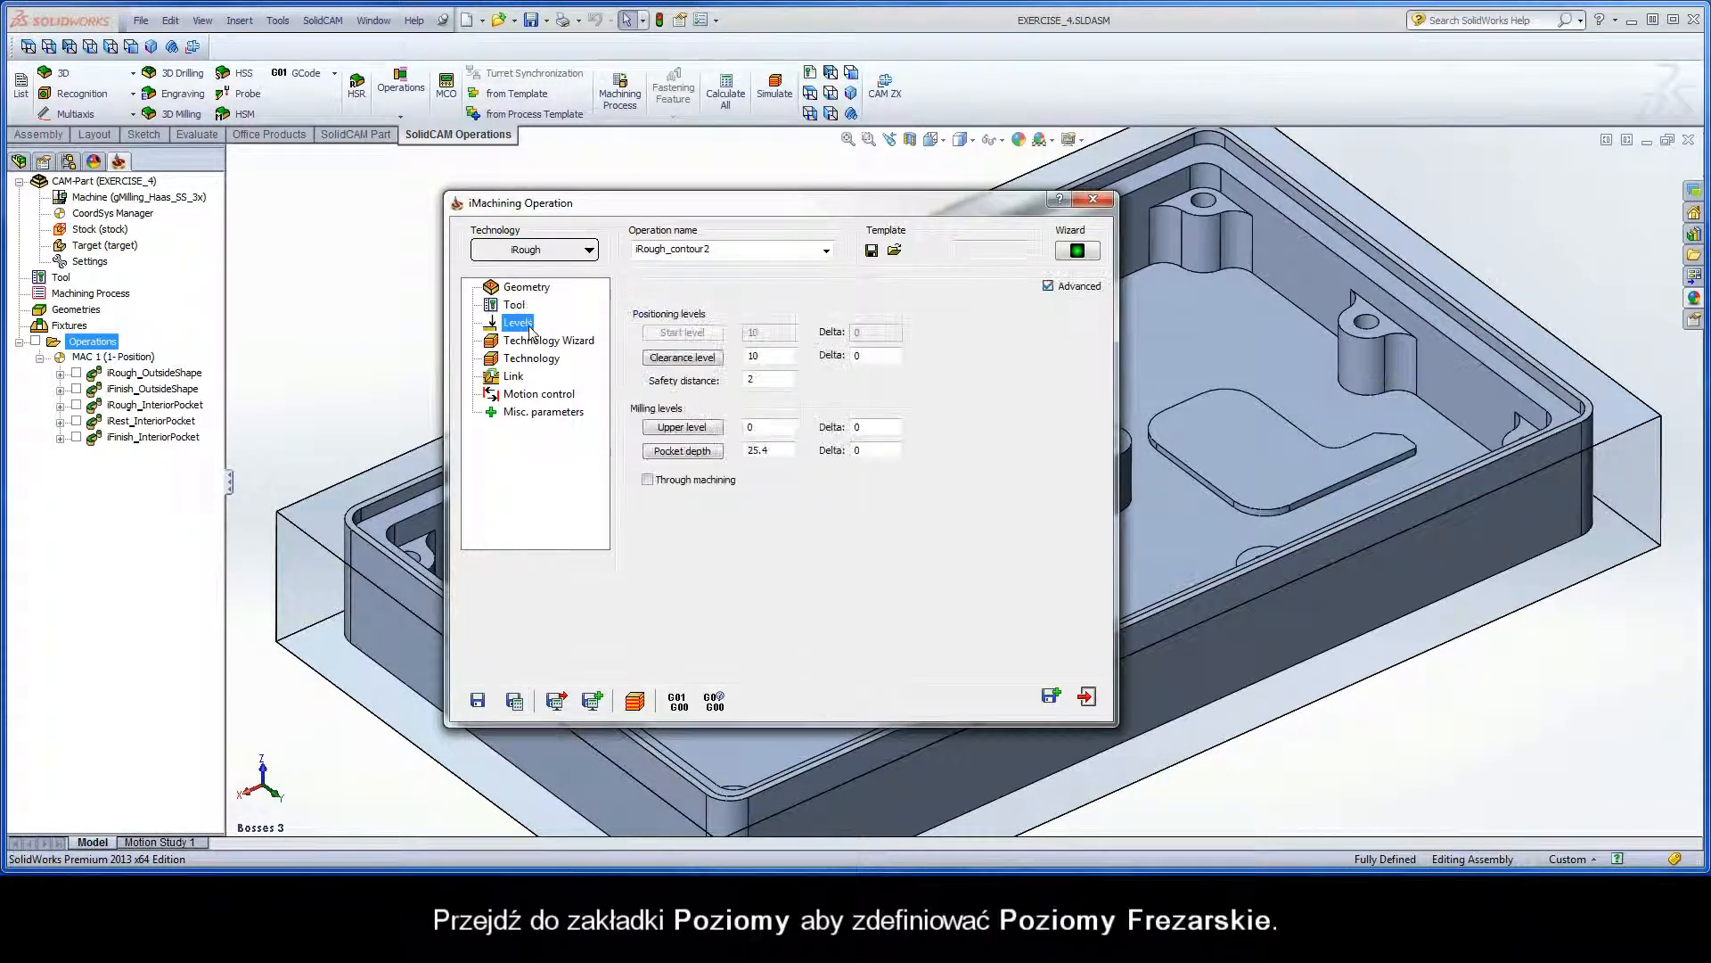
left_click(684, 430)
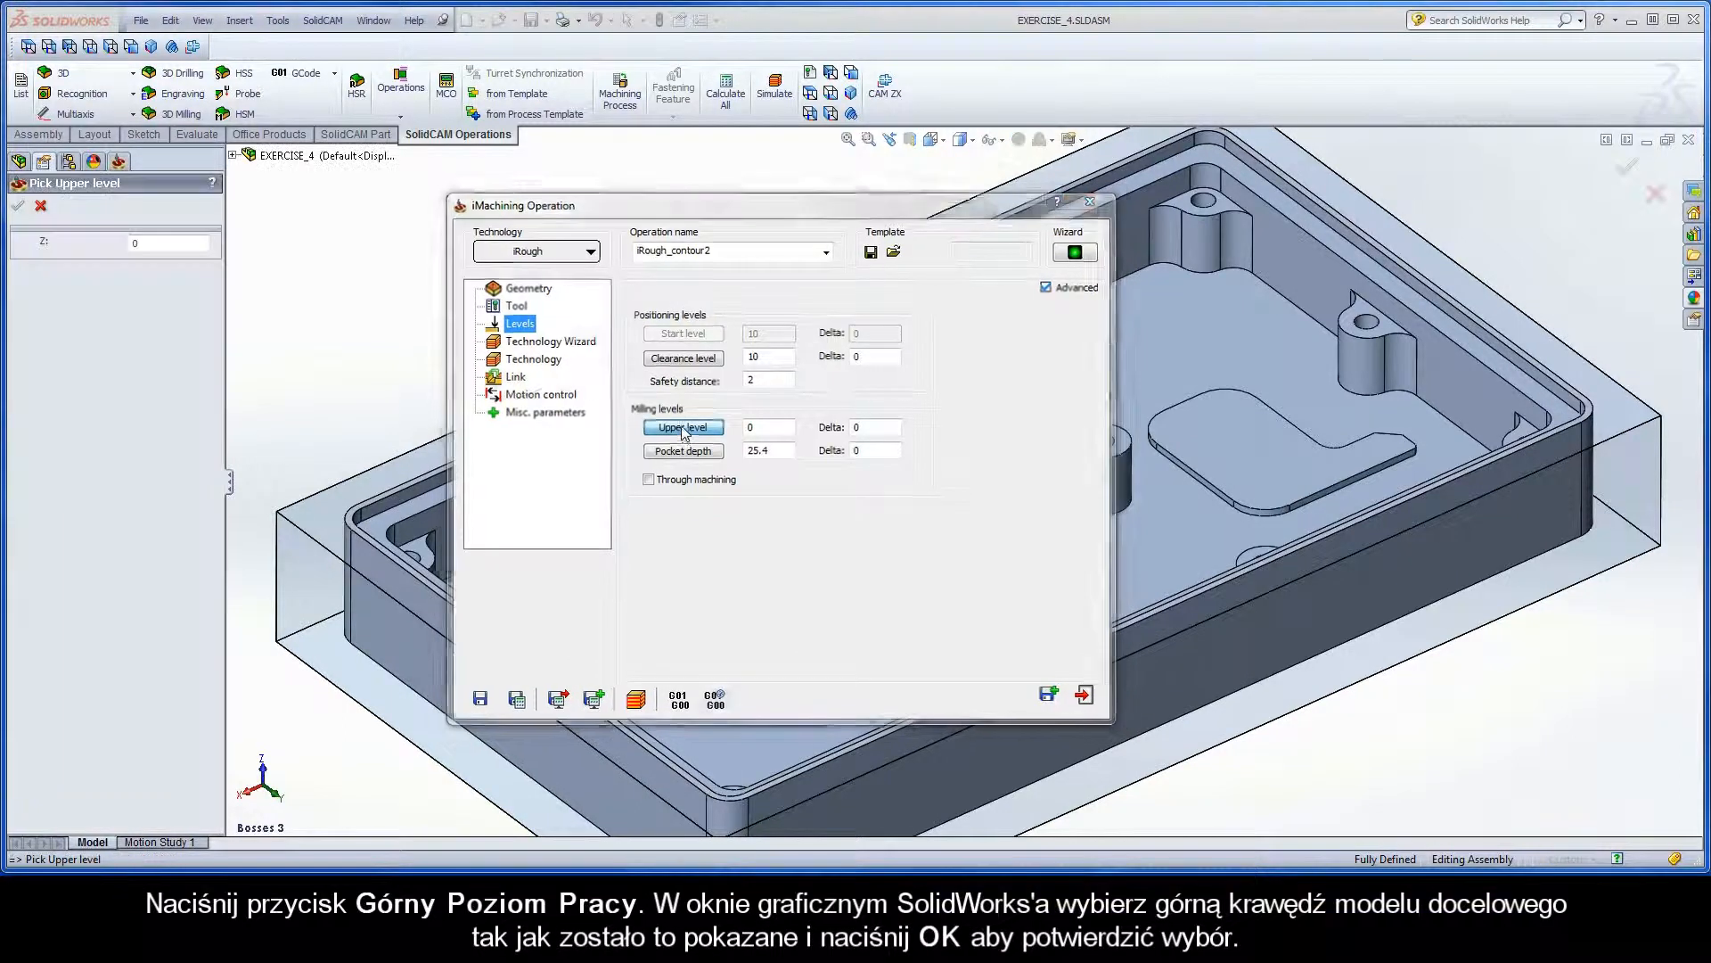
left_click(365, 515)
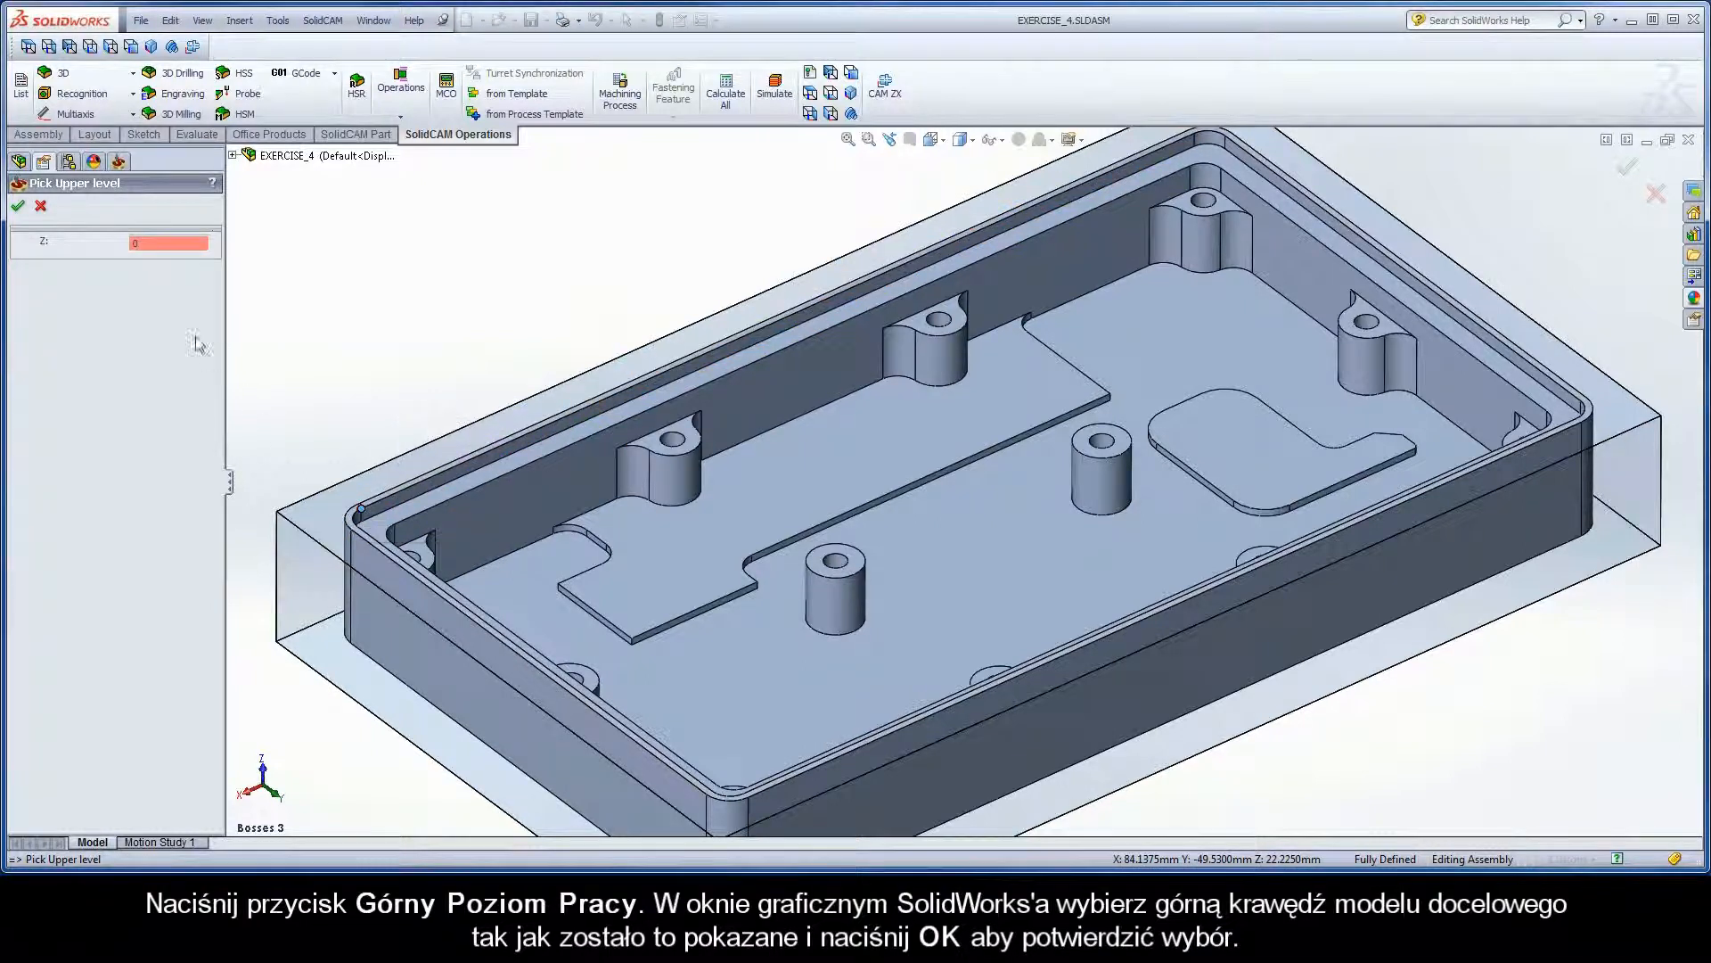
left_click(17, 207)
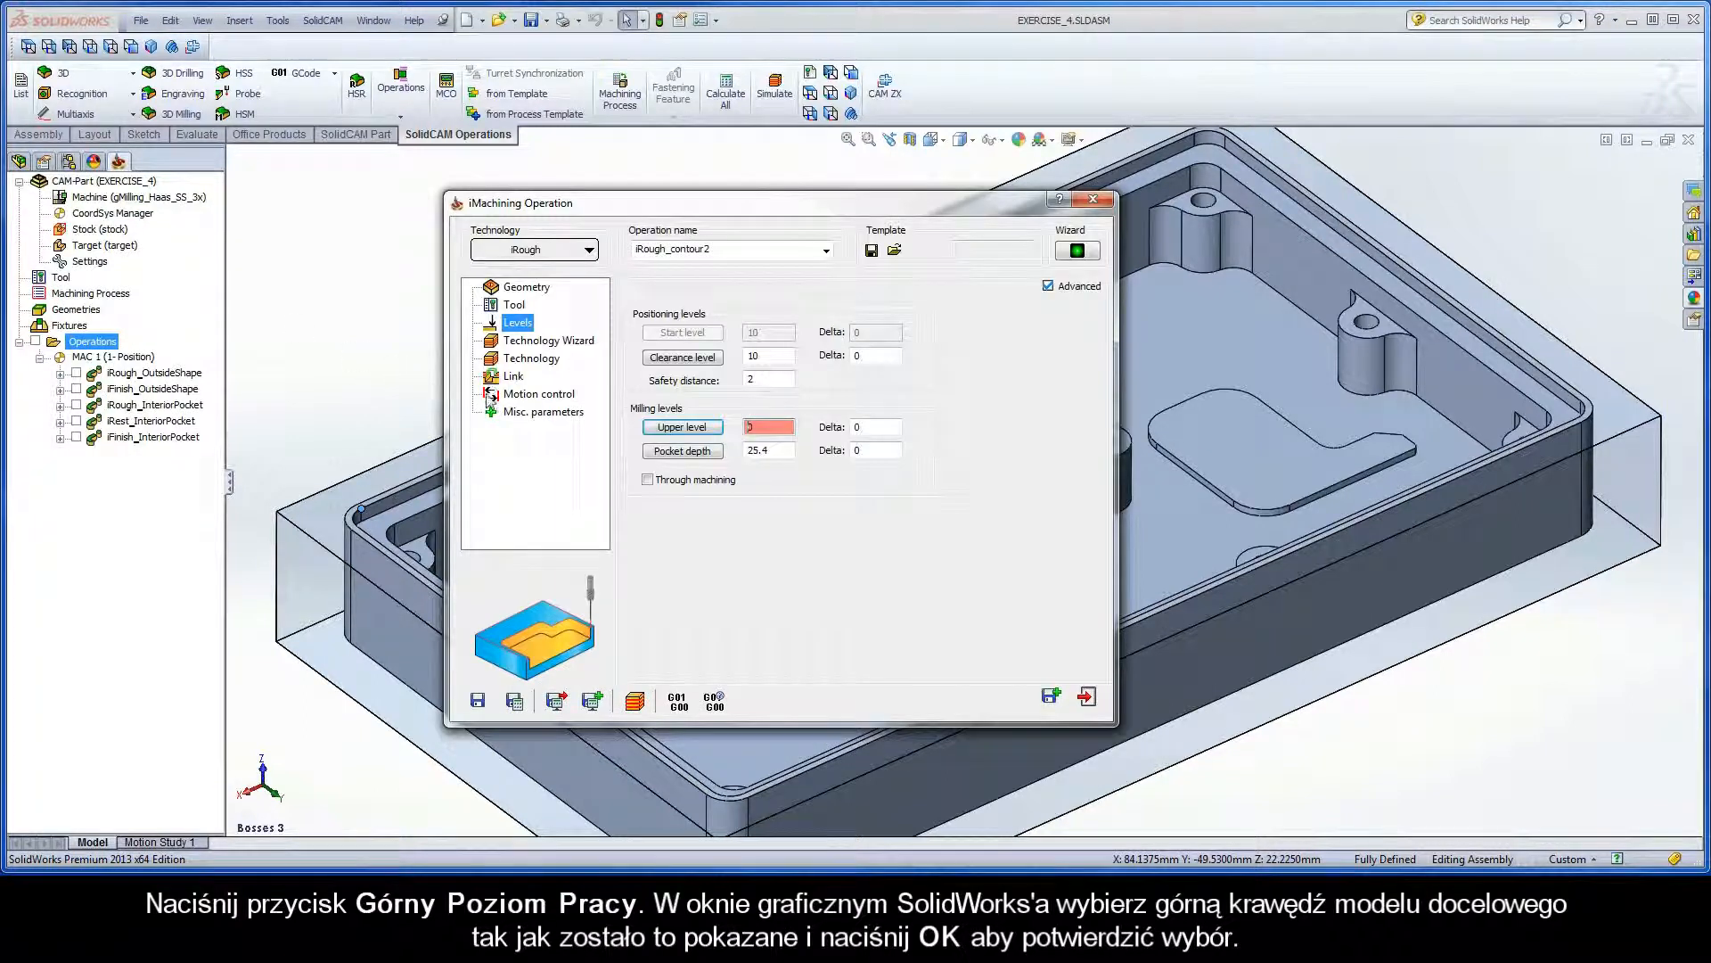
left_click(682, 452)
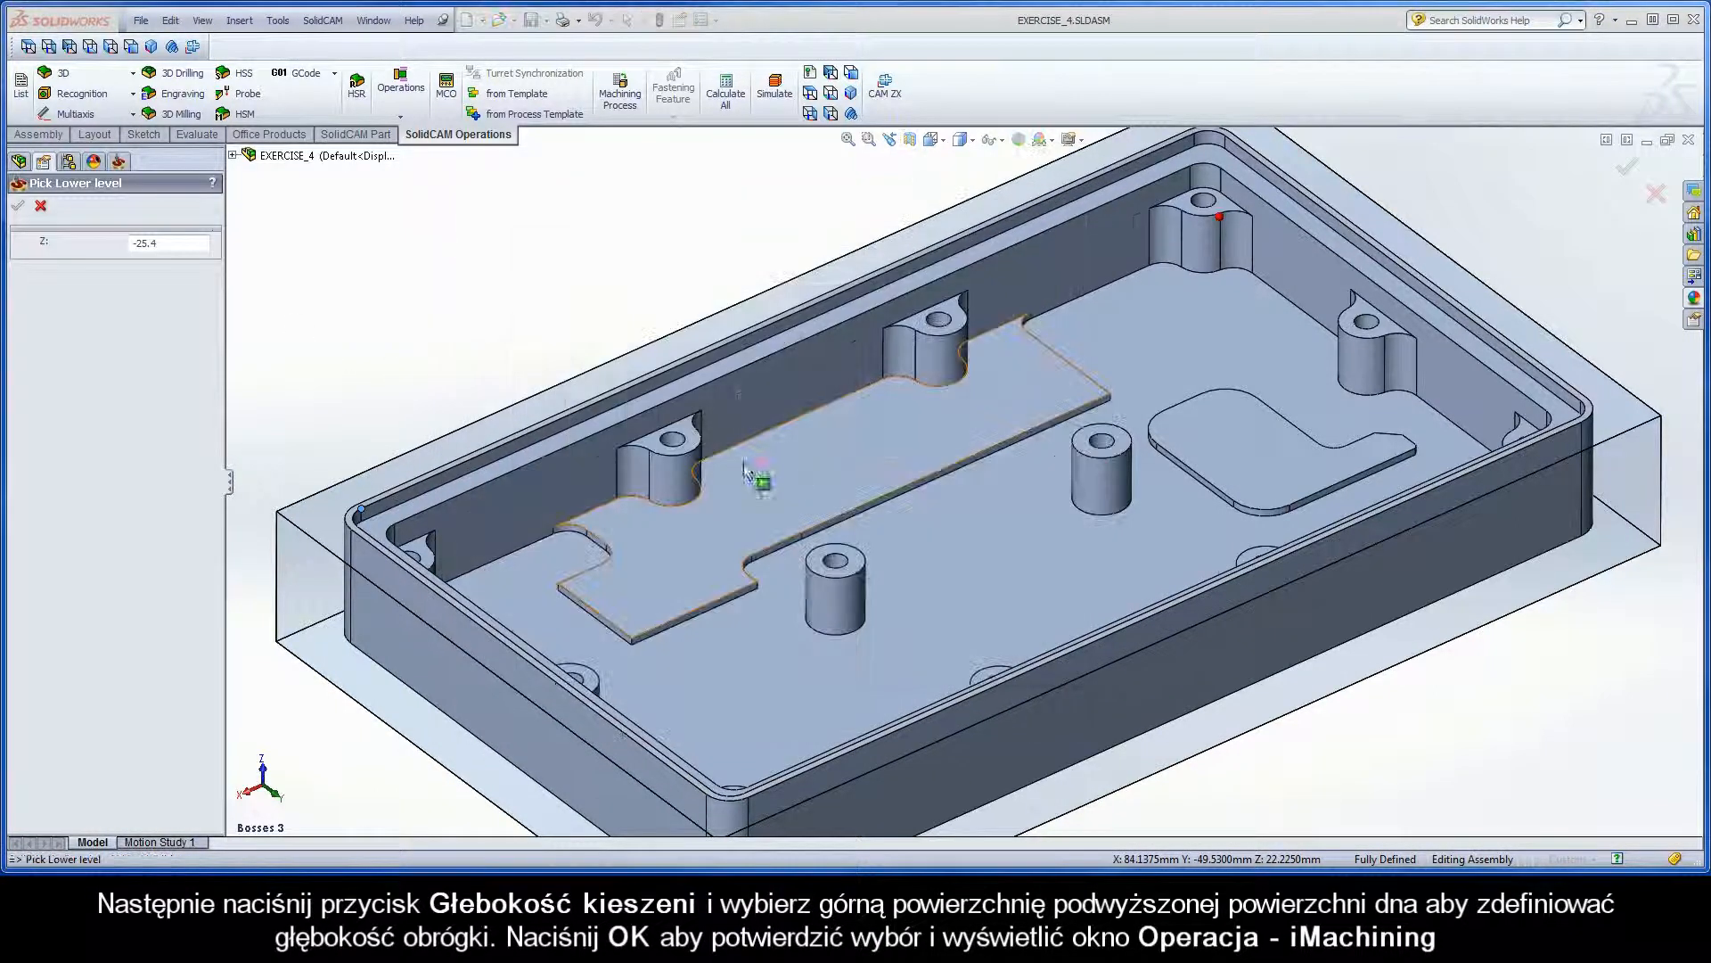
left_click(824, 456)
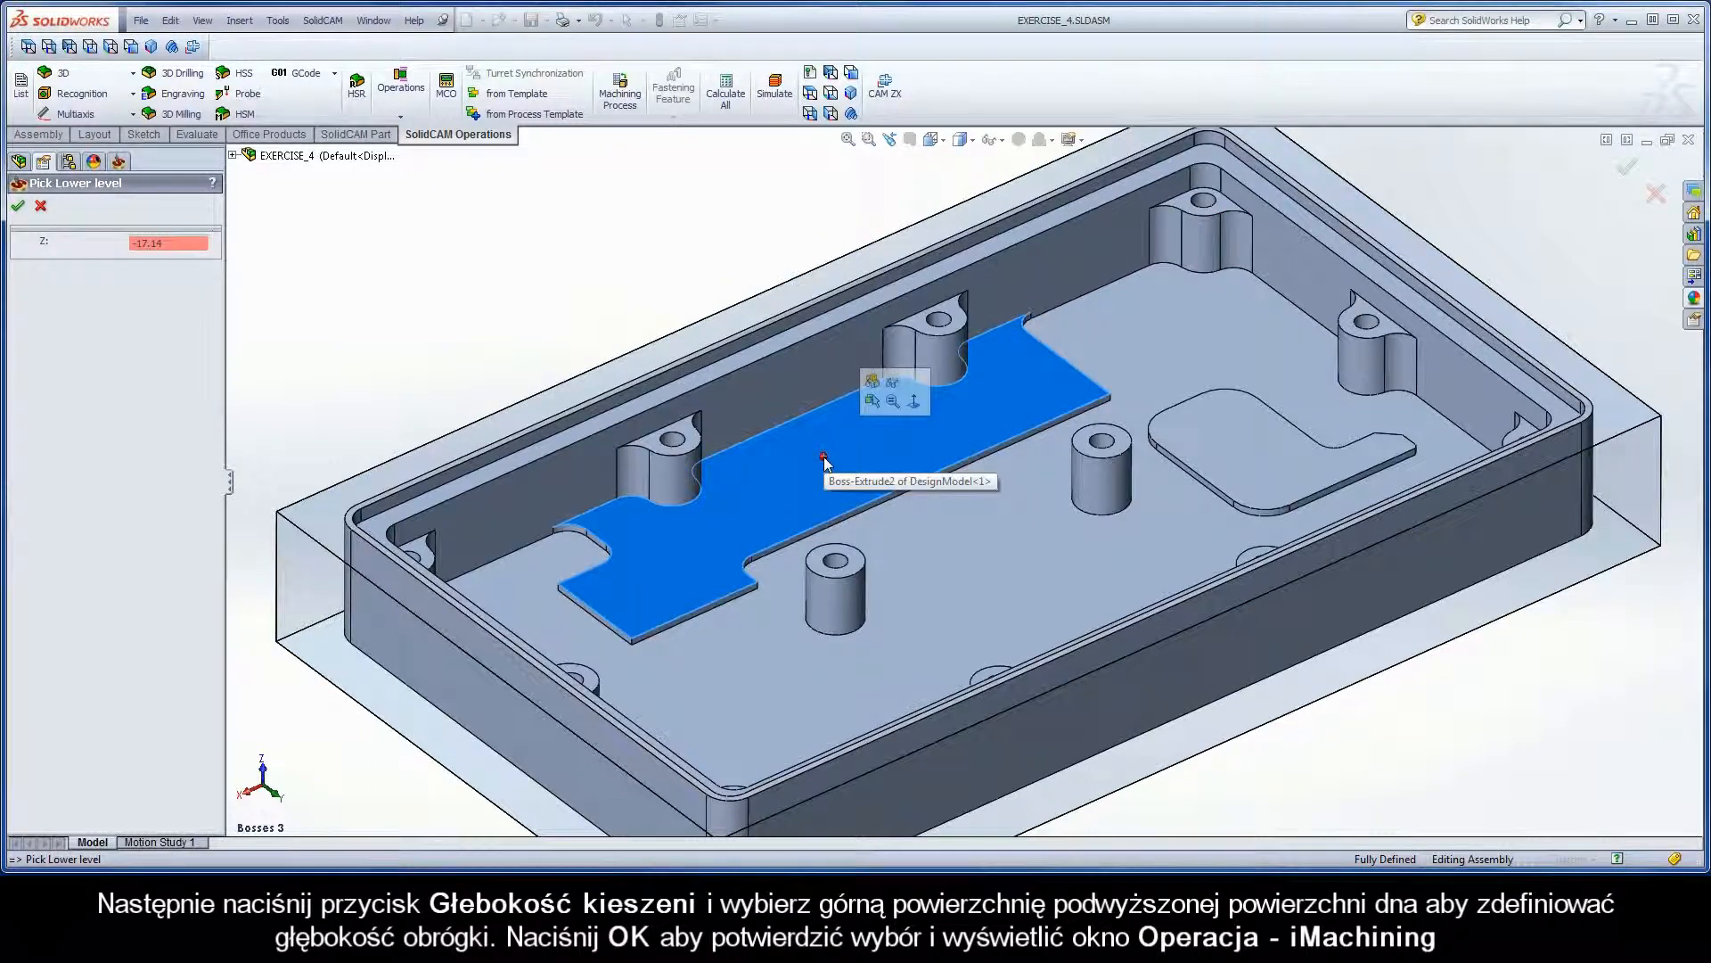
left_click(19, 208)
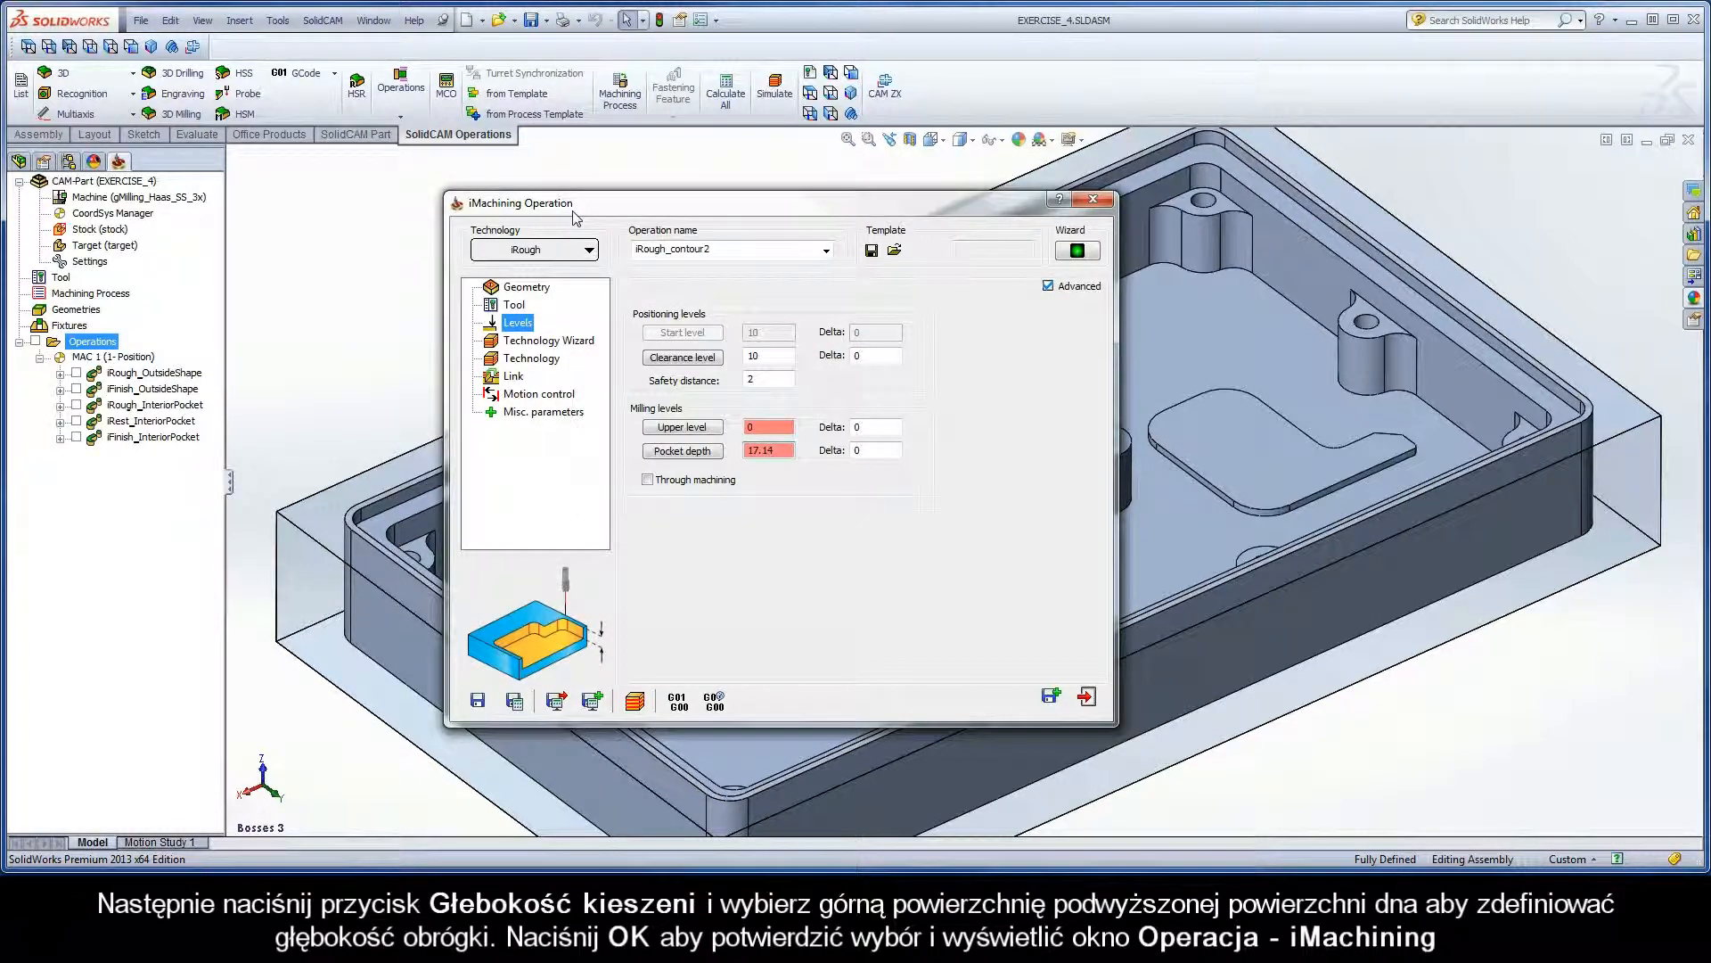
- Set the machining level to 3 in the Technology Wizard and check the wall/island offset in the technology settings
left_click(547, 342)
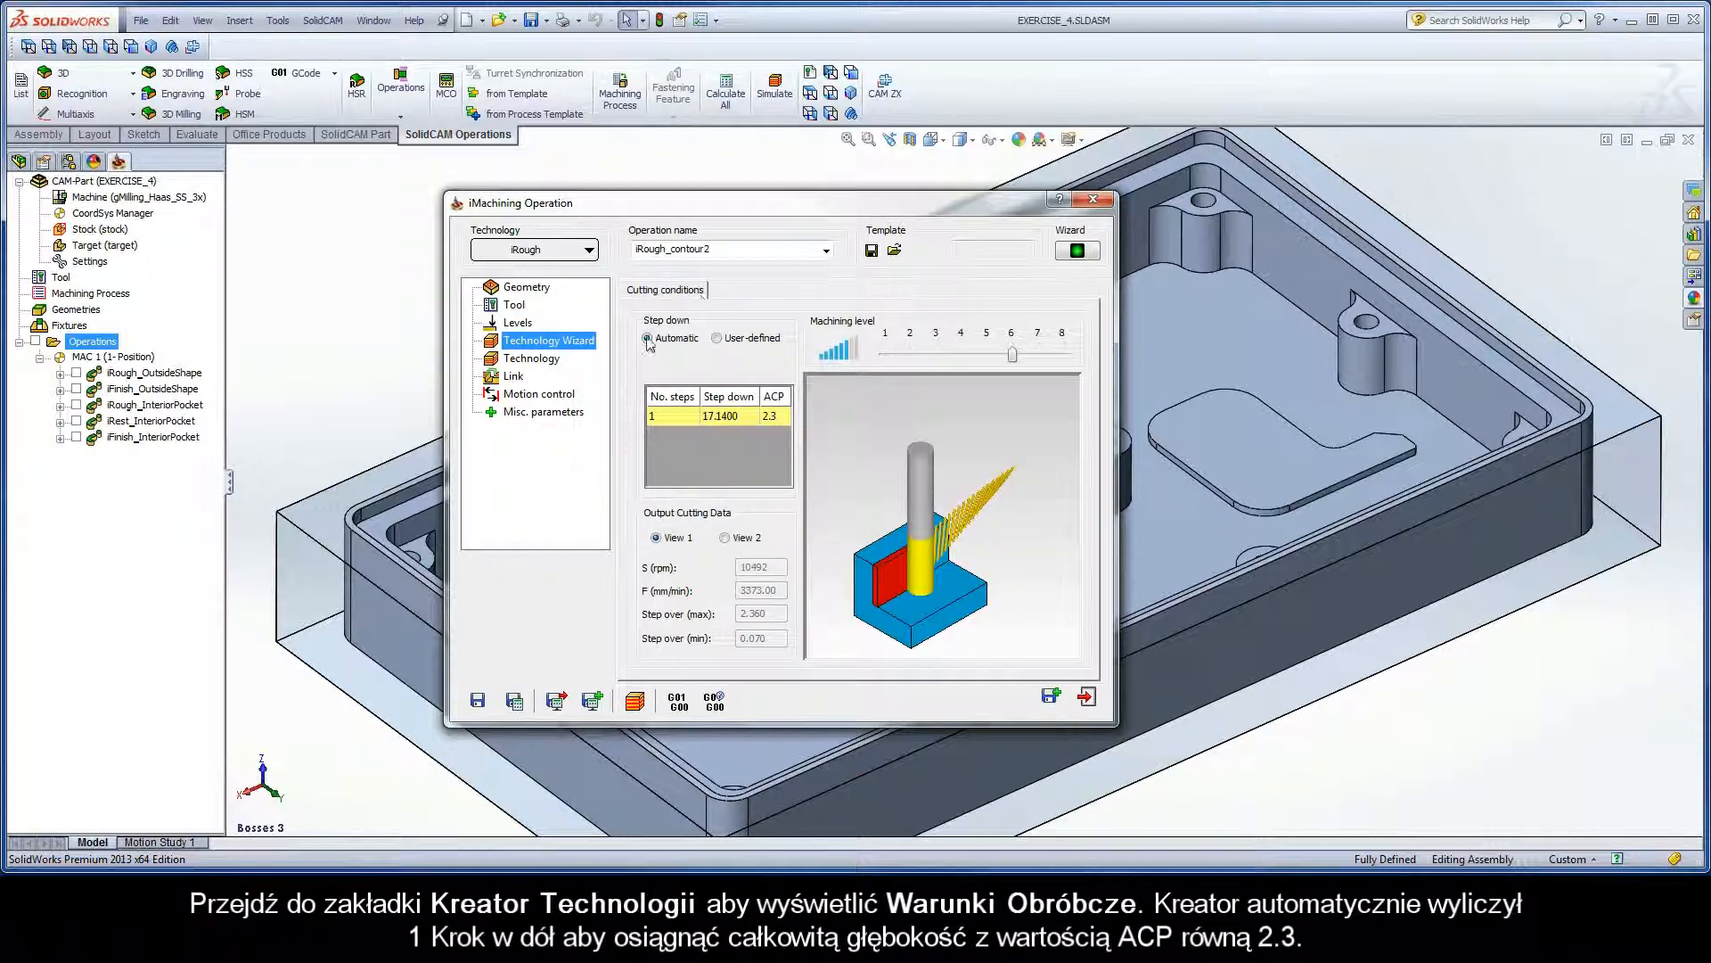
left_click(655, 417)
left_click_drag(1012, 358, 936, 355)
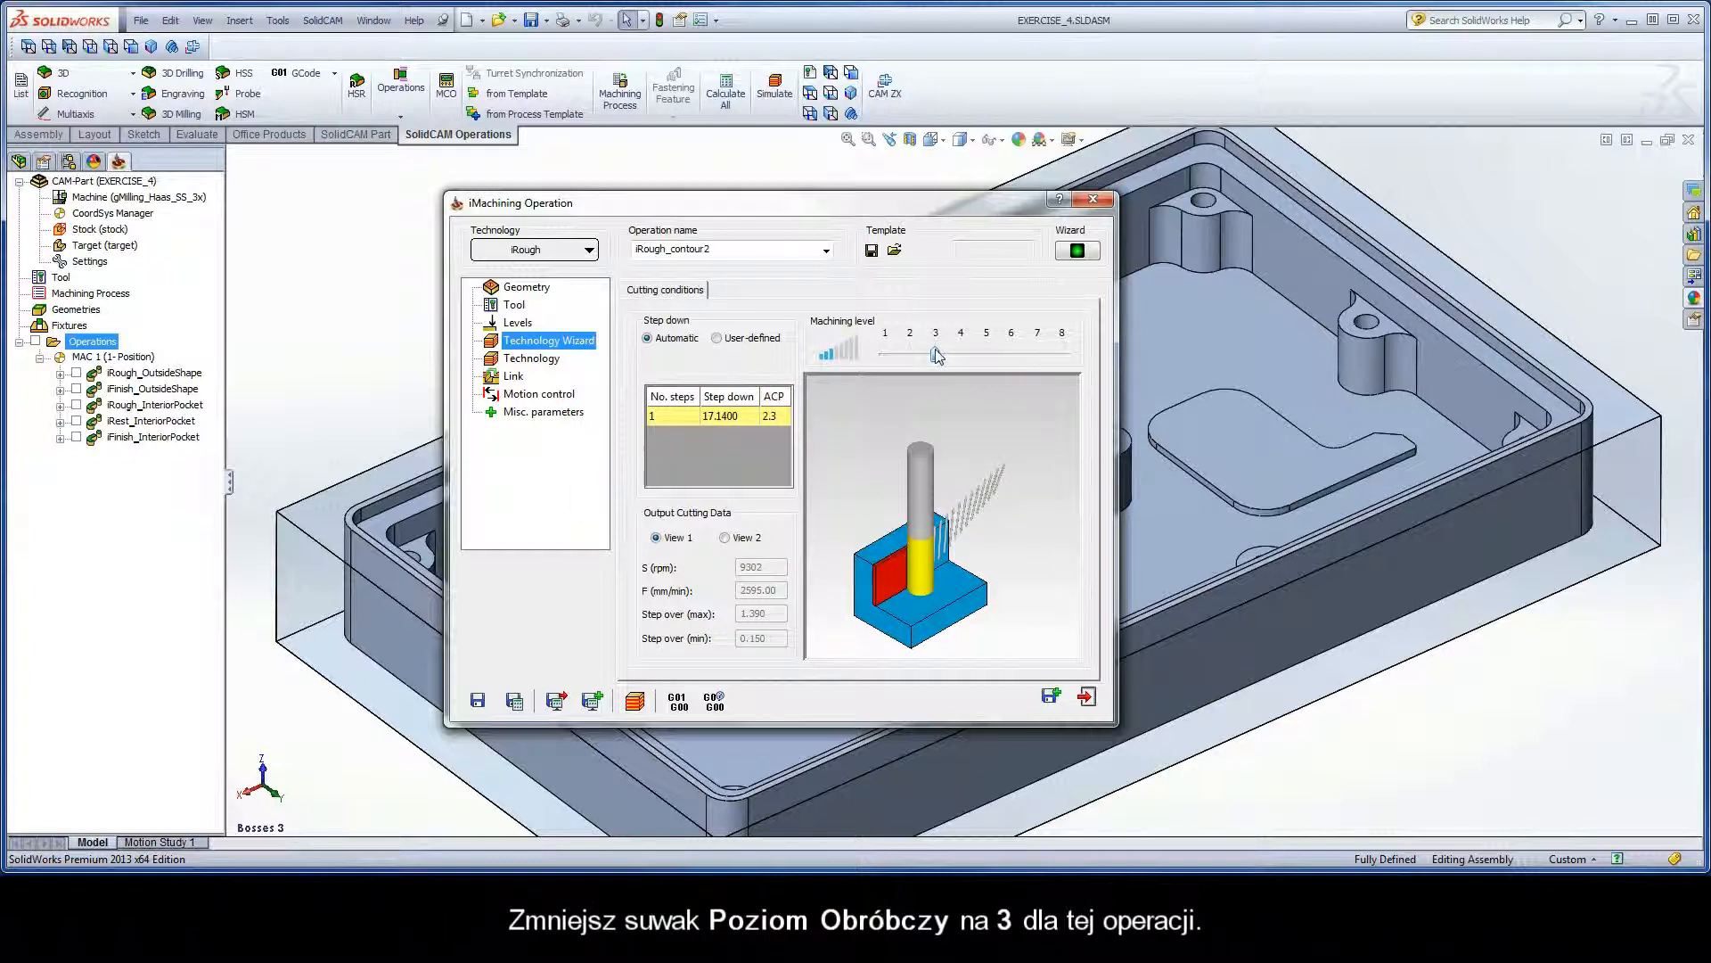
left_click(538, 359)
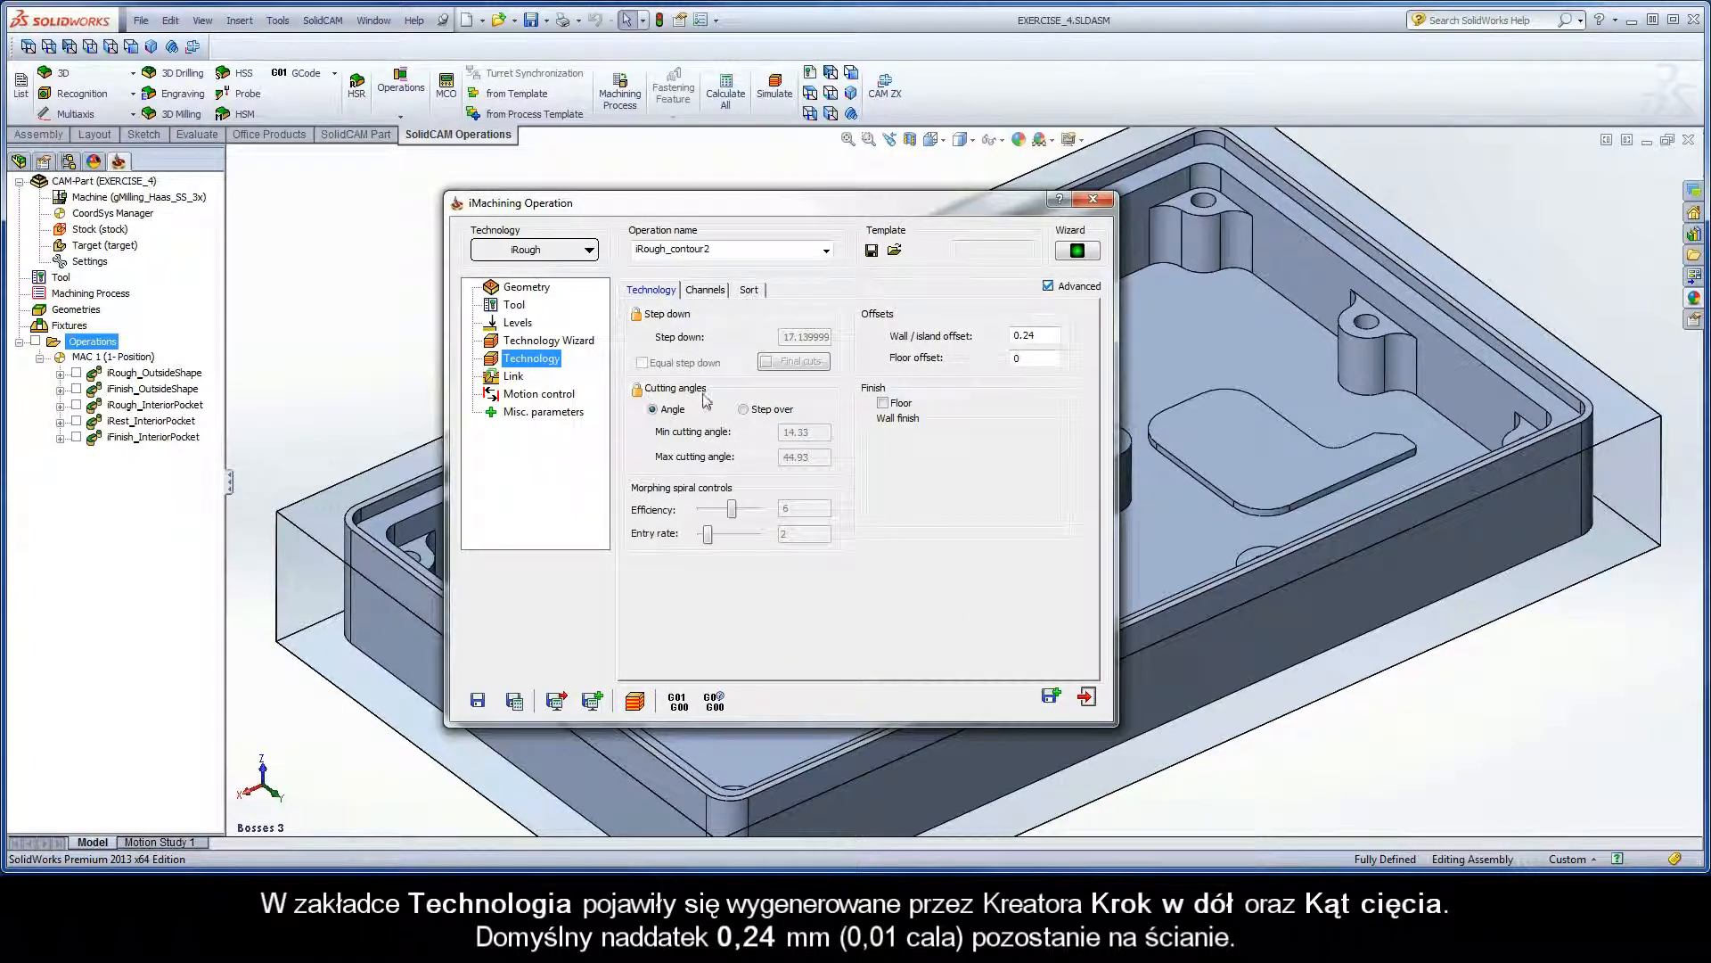
double_click(1034, 336)
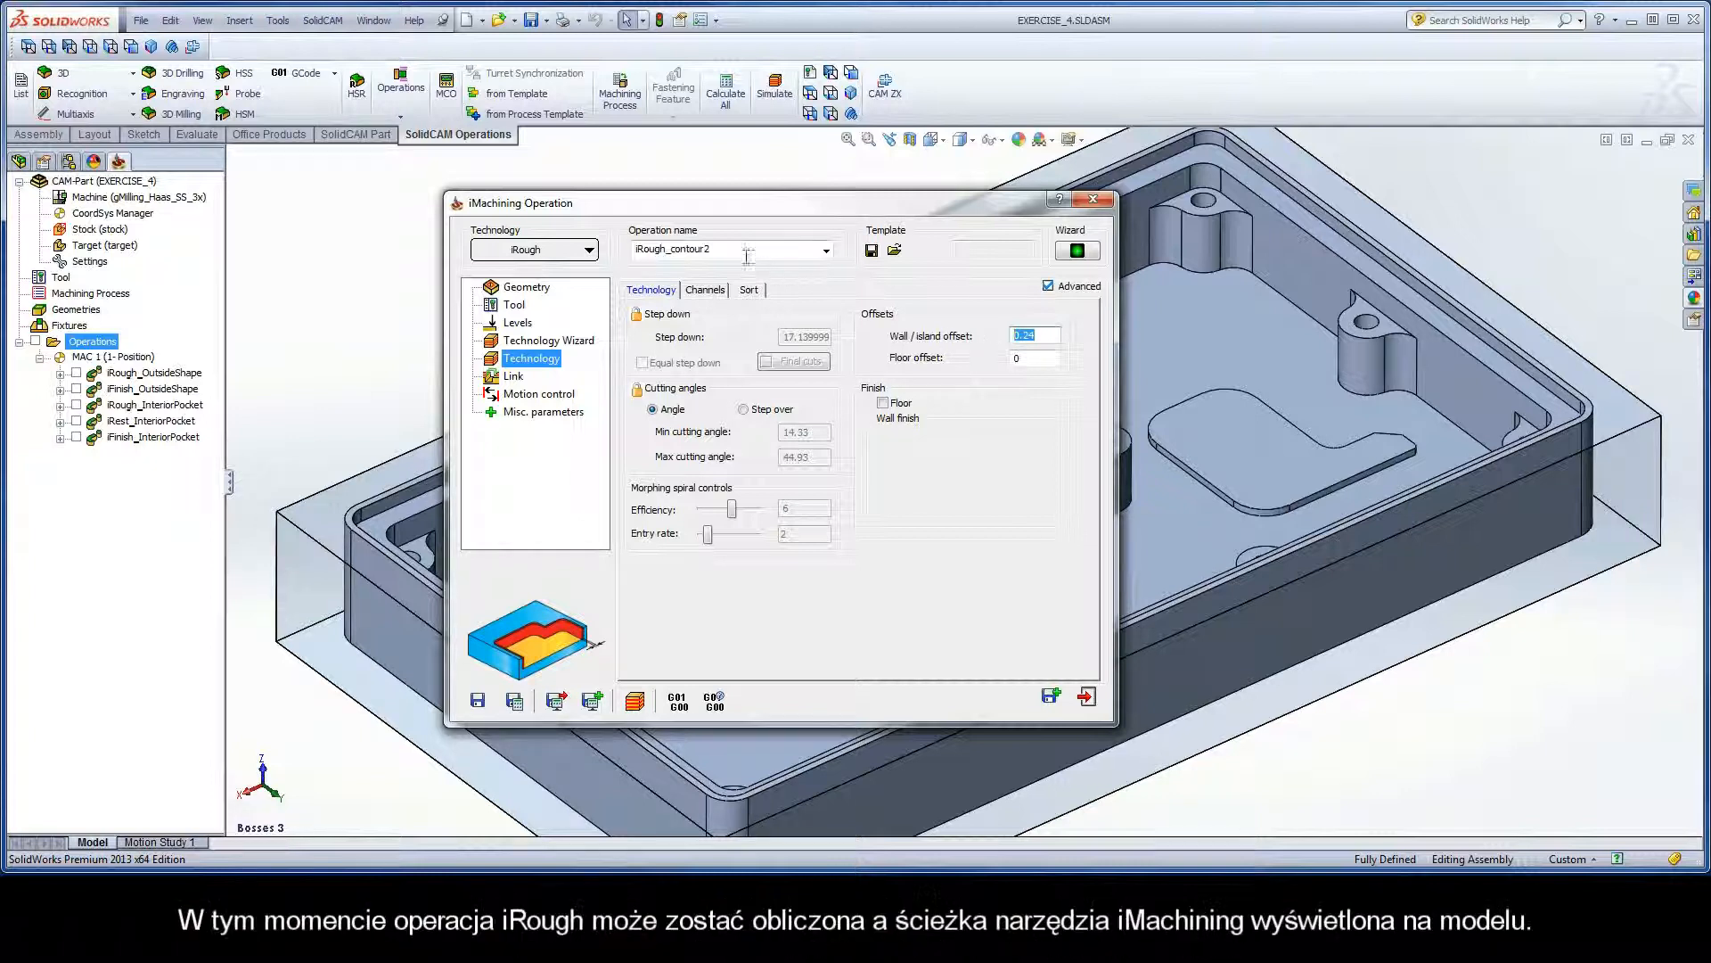
- Rename the operation to iRough_ElevatedFloors, then save and calculate it
double_click(718, 249)
left_click_drag(714, 249, 679, 250)
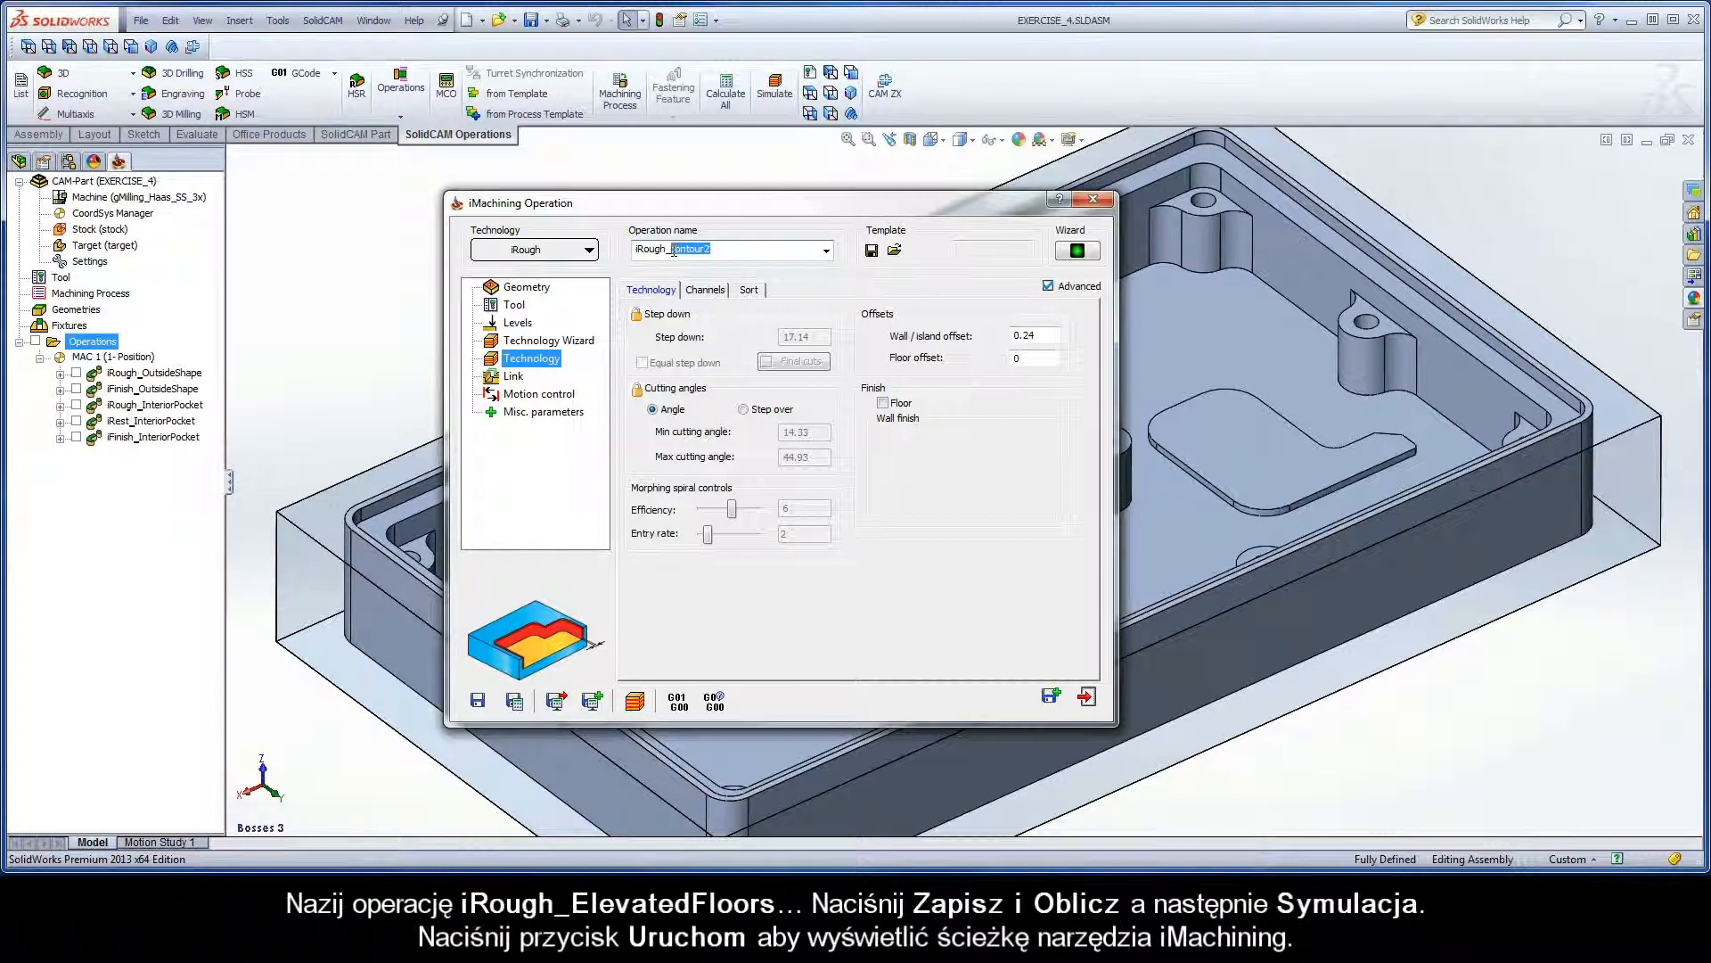
type("ElevatedFl")
left_click(514, 701)
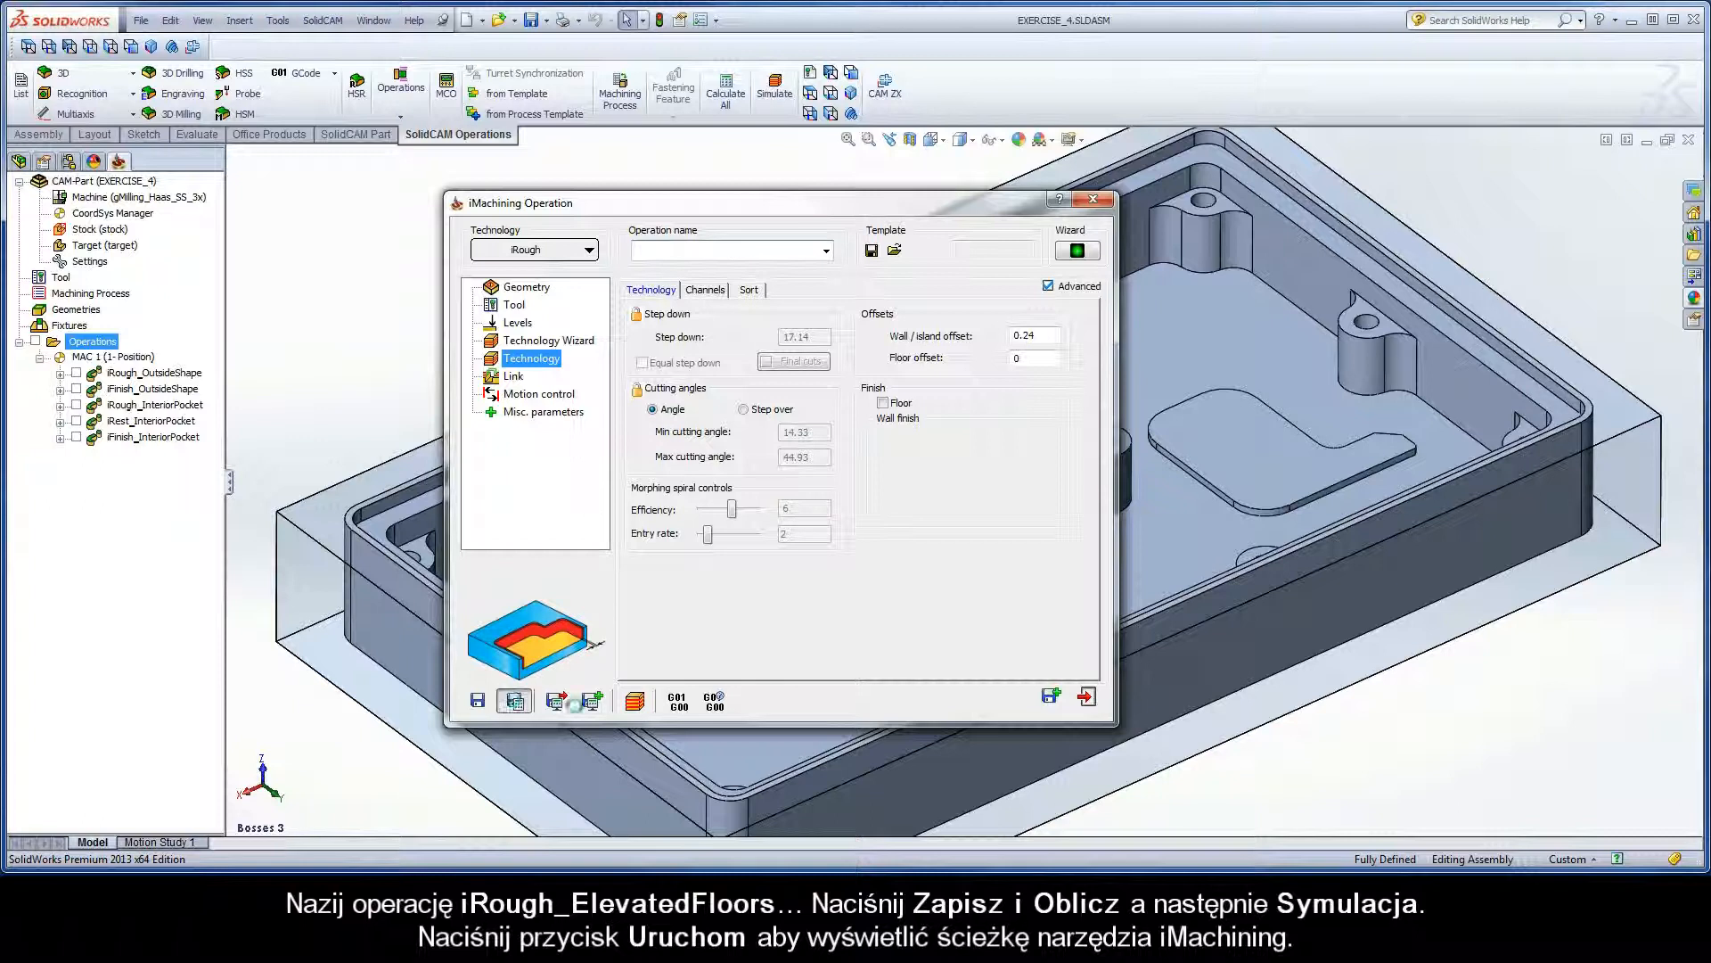
- Simulate the iRough_ElevatedFloors tool path on the model in Host CAD mode, then exit the simulation
left_click(635, 701)
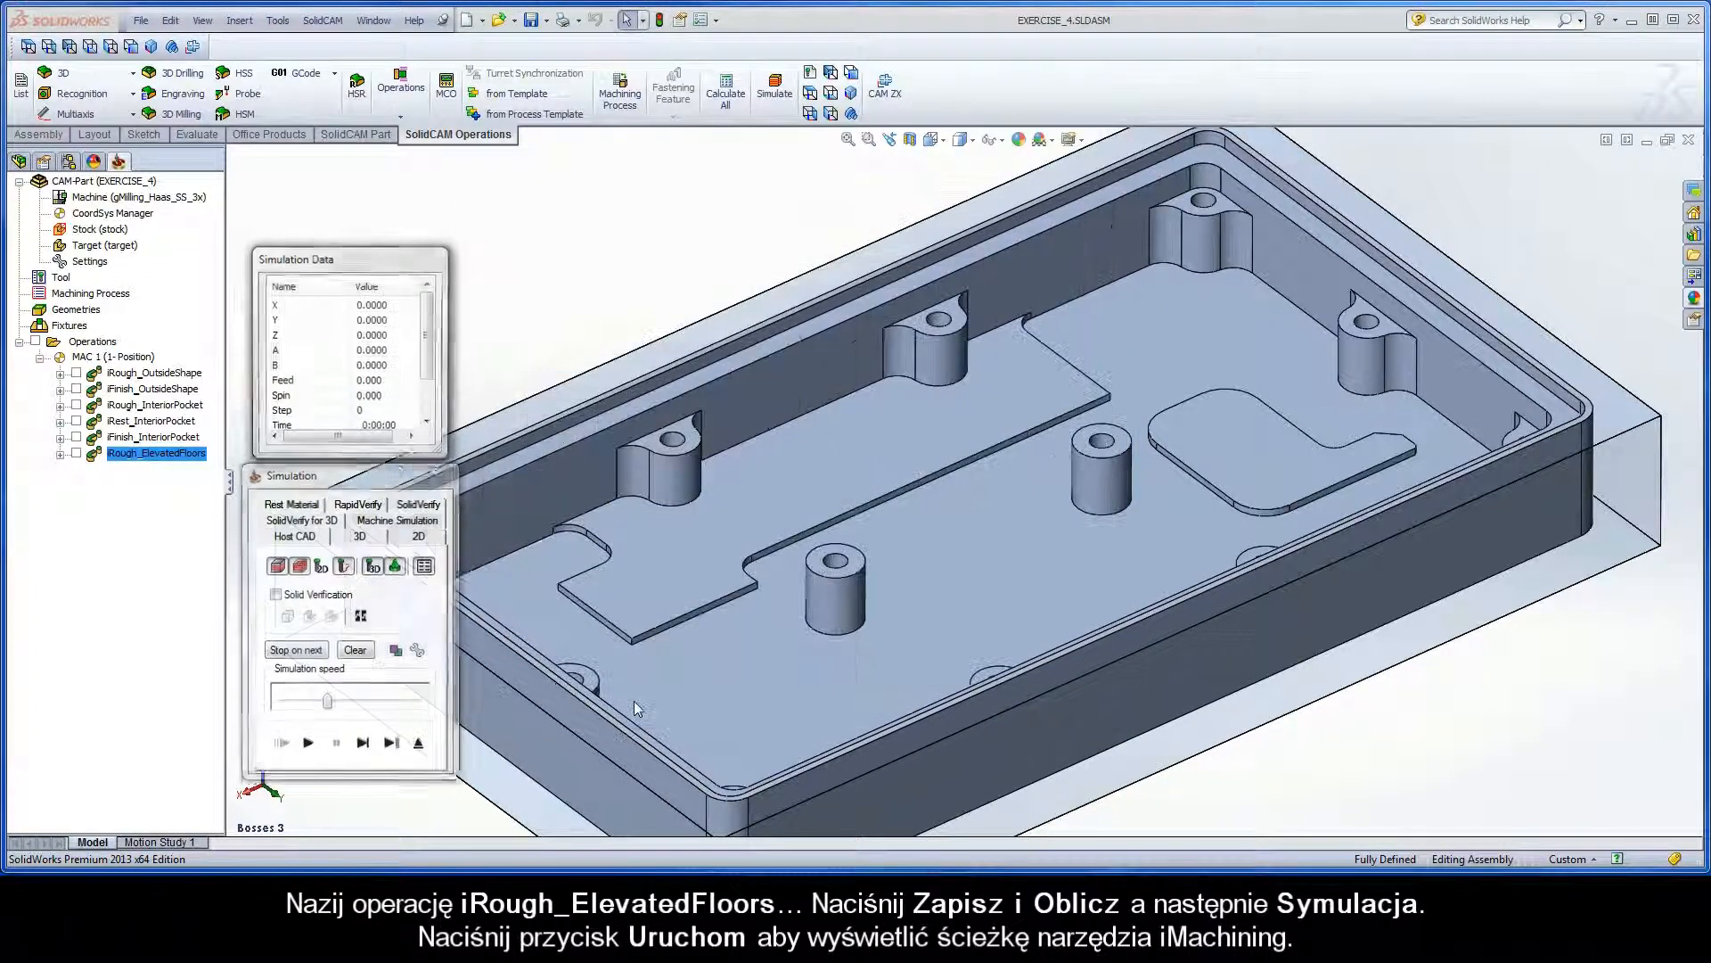
left_click(308, 745)
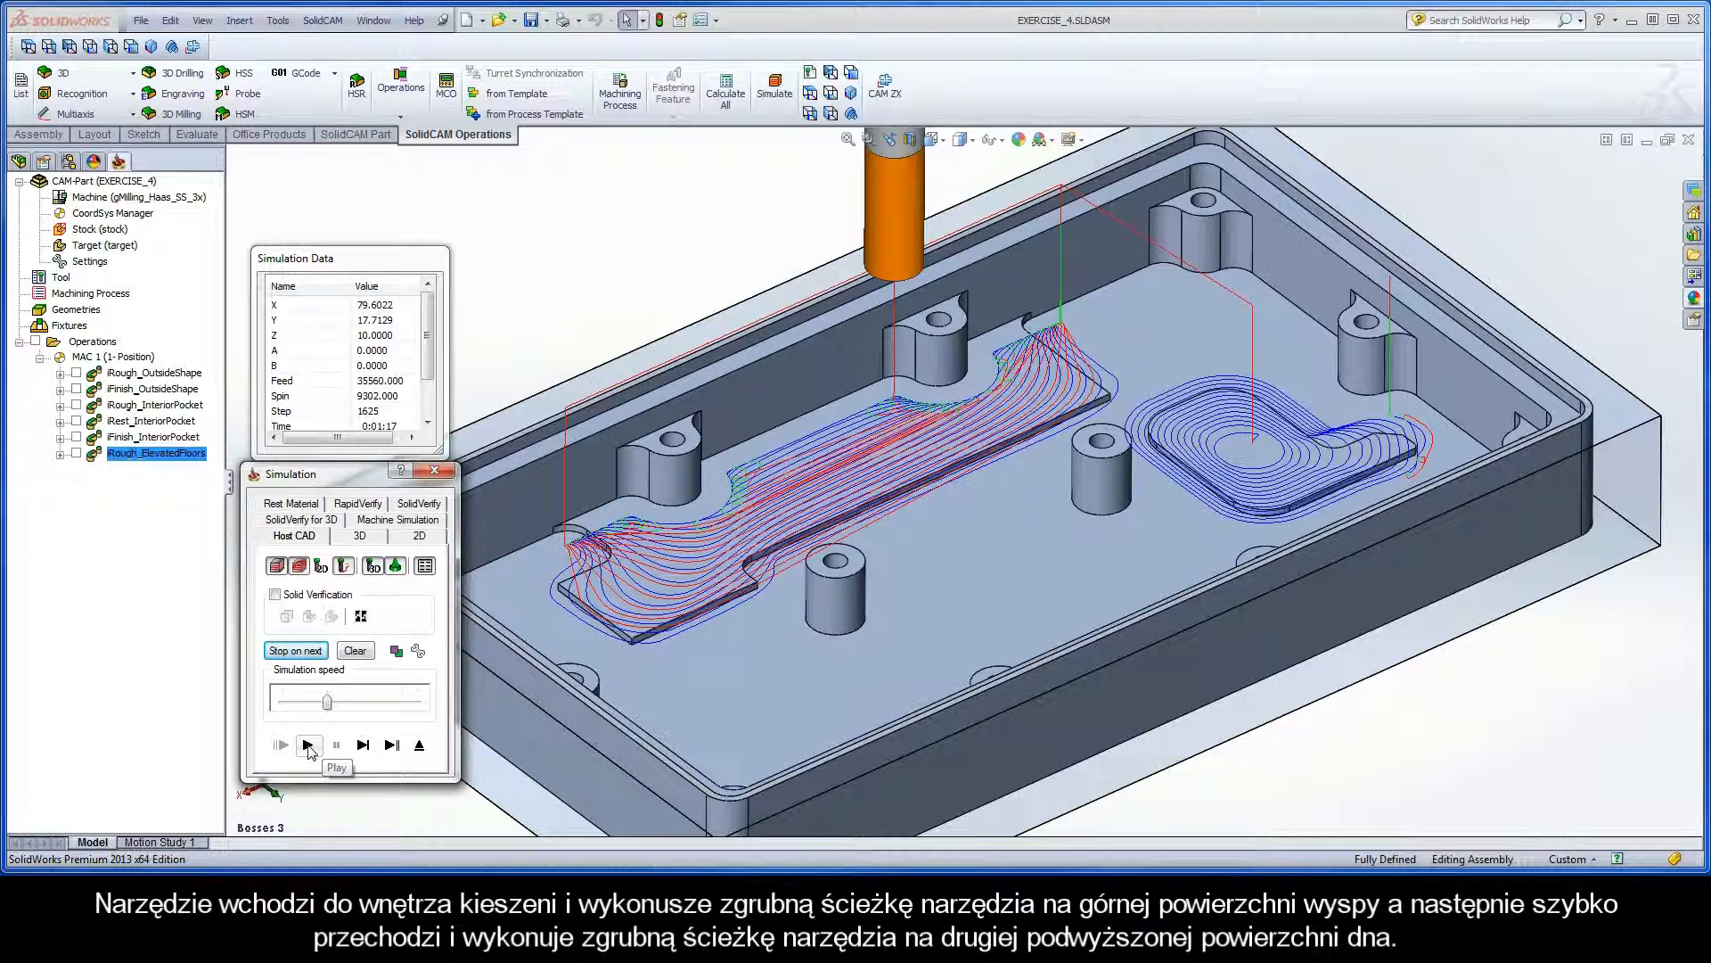
left_click(418, 745)
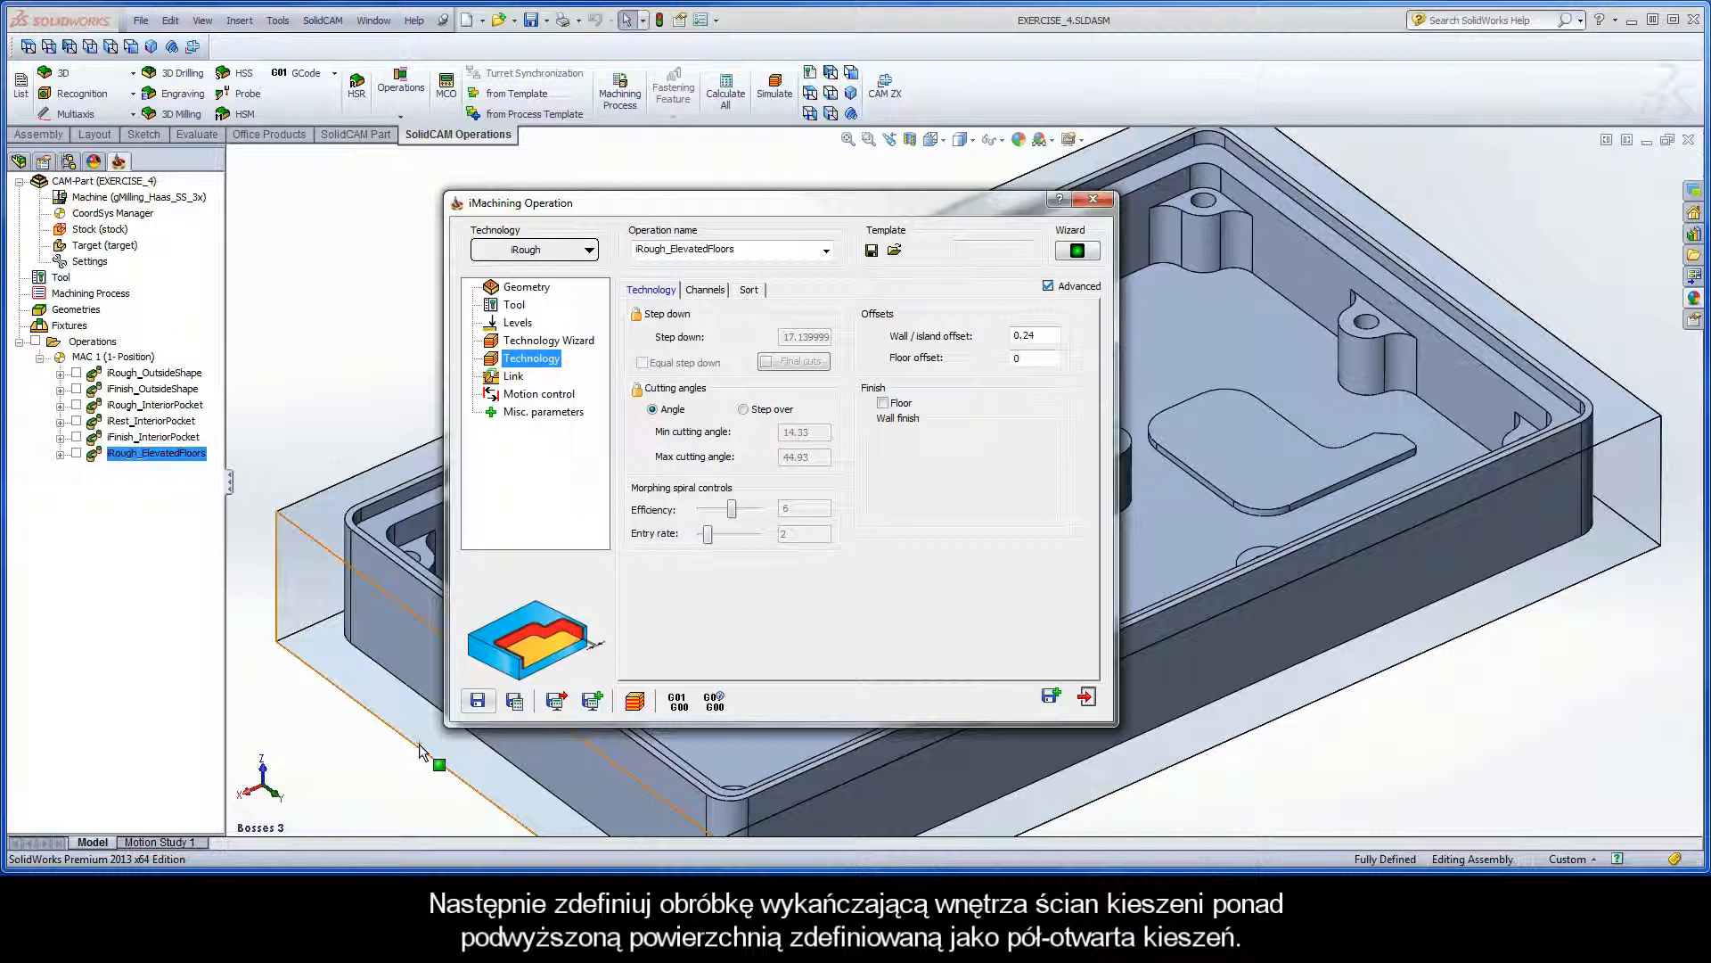
- Save and copy the iRough_ElevatedFloors operation, change the copy's technology to iFinish, and check its copied milling levels
left_click(1051, 697)
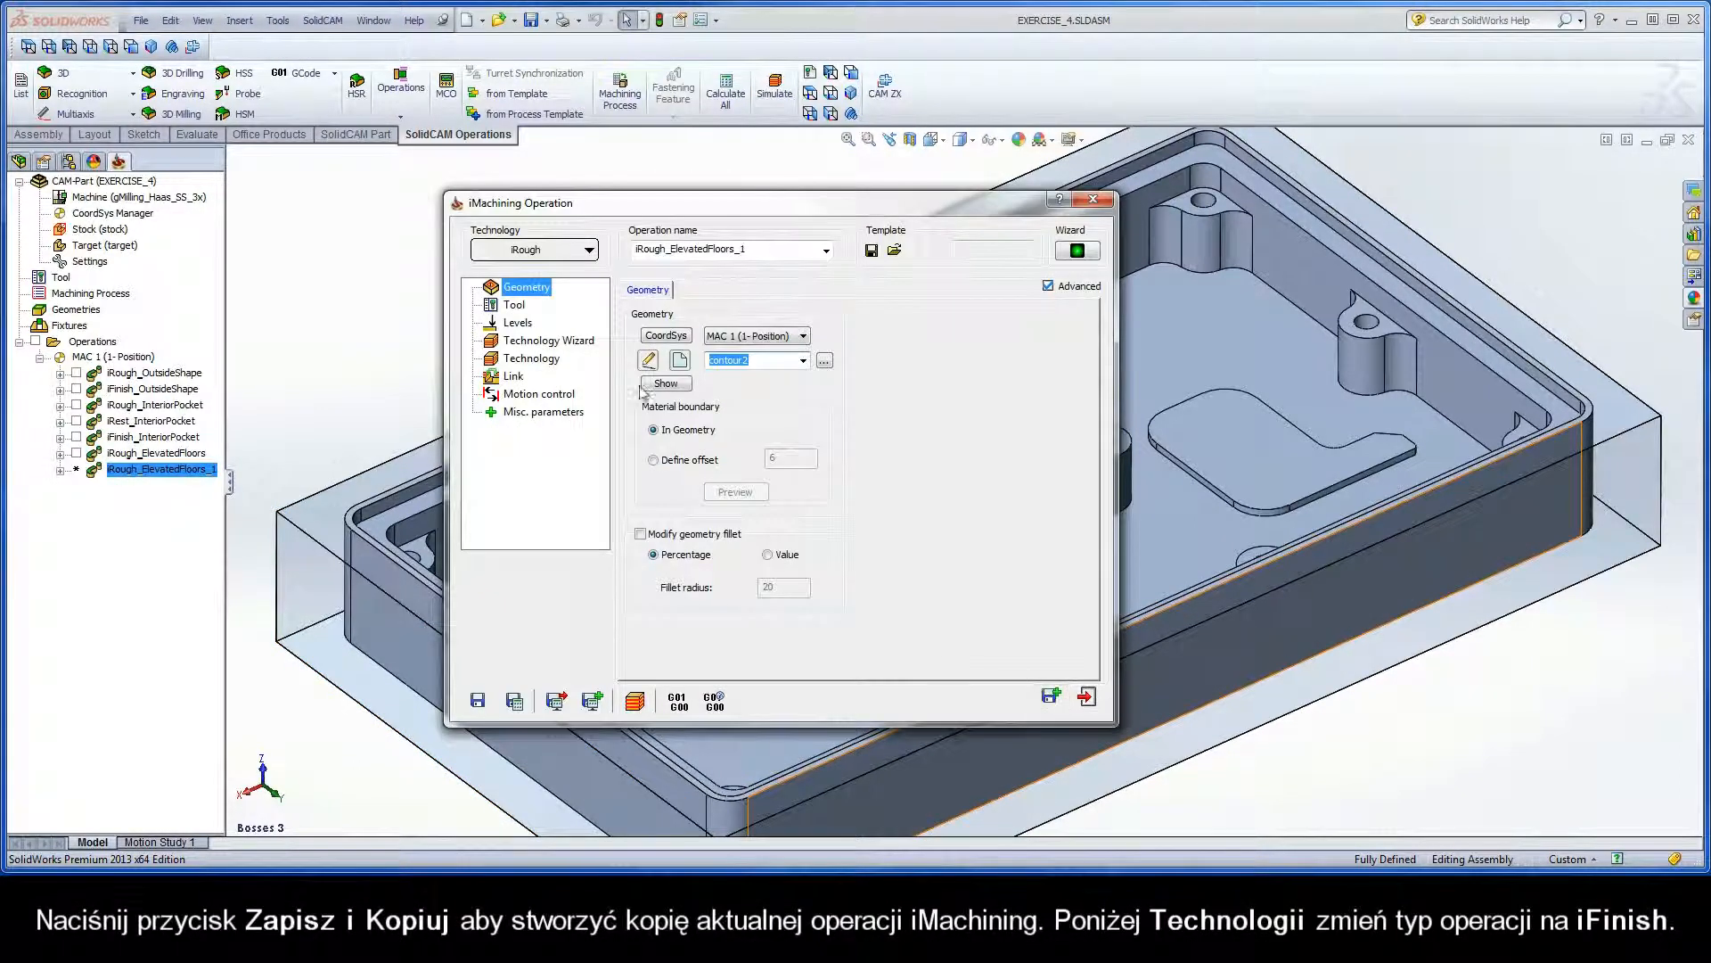
left_click(584, 253)
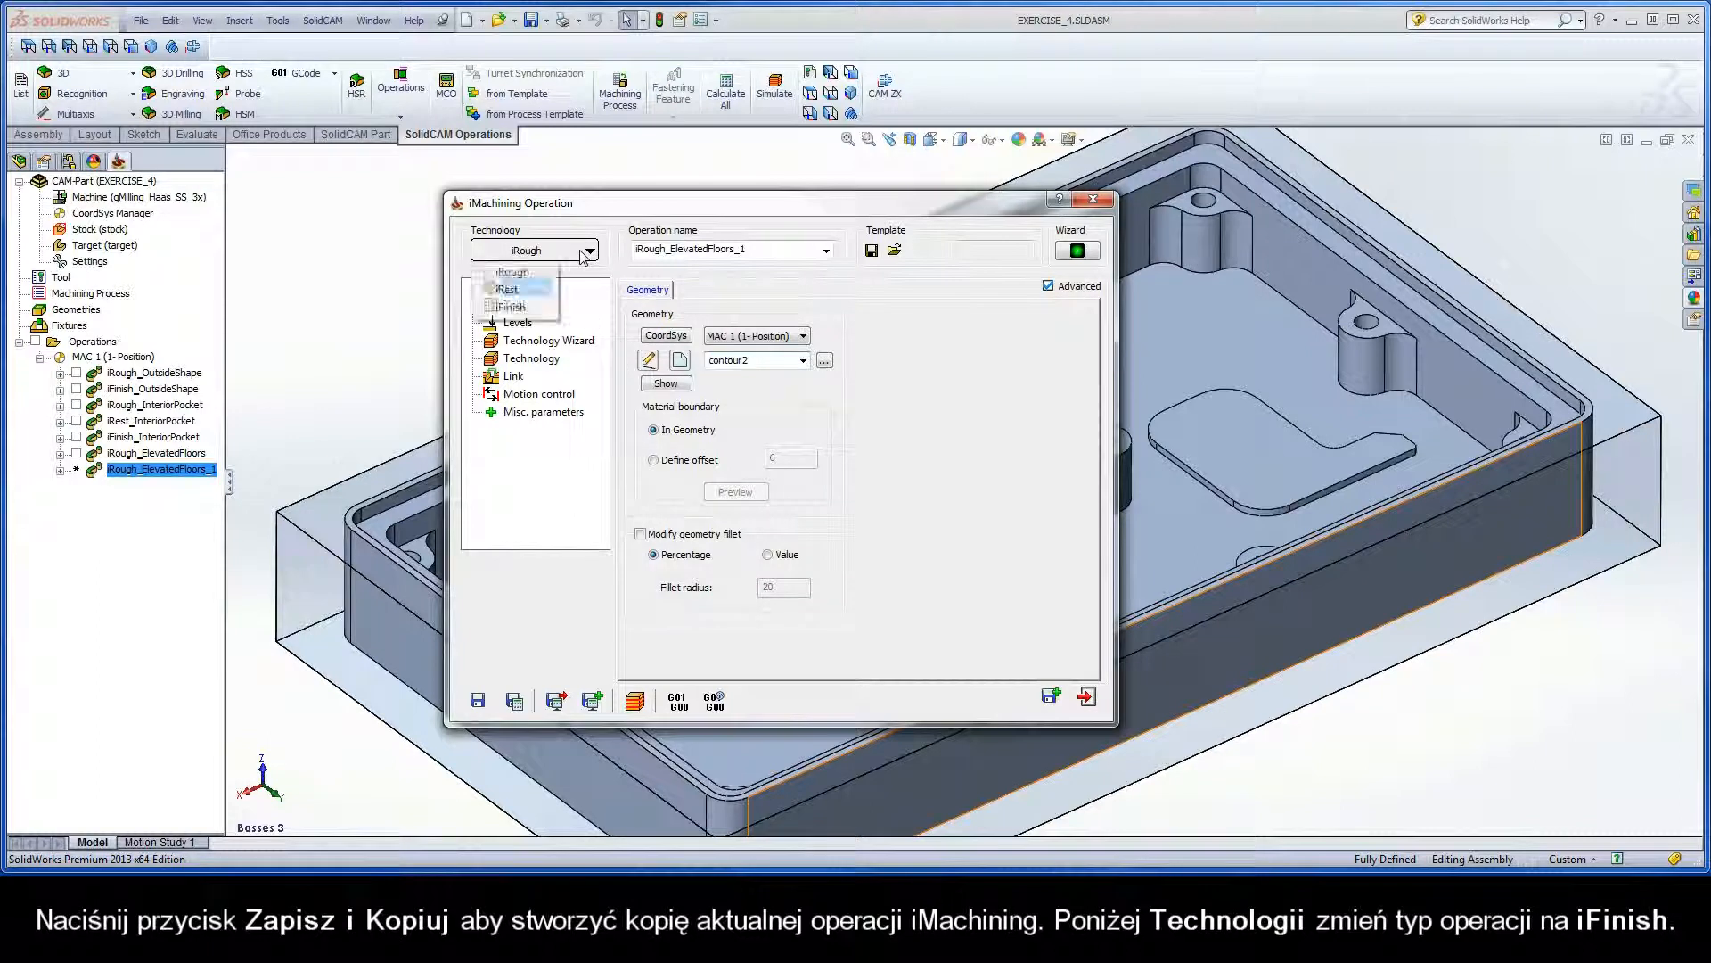
left_click(532, 309)
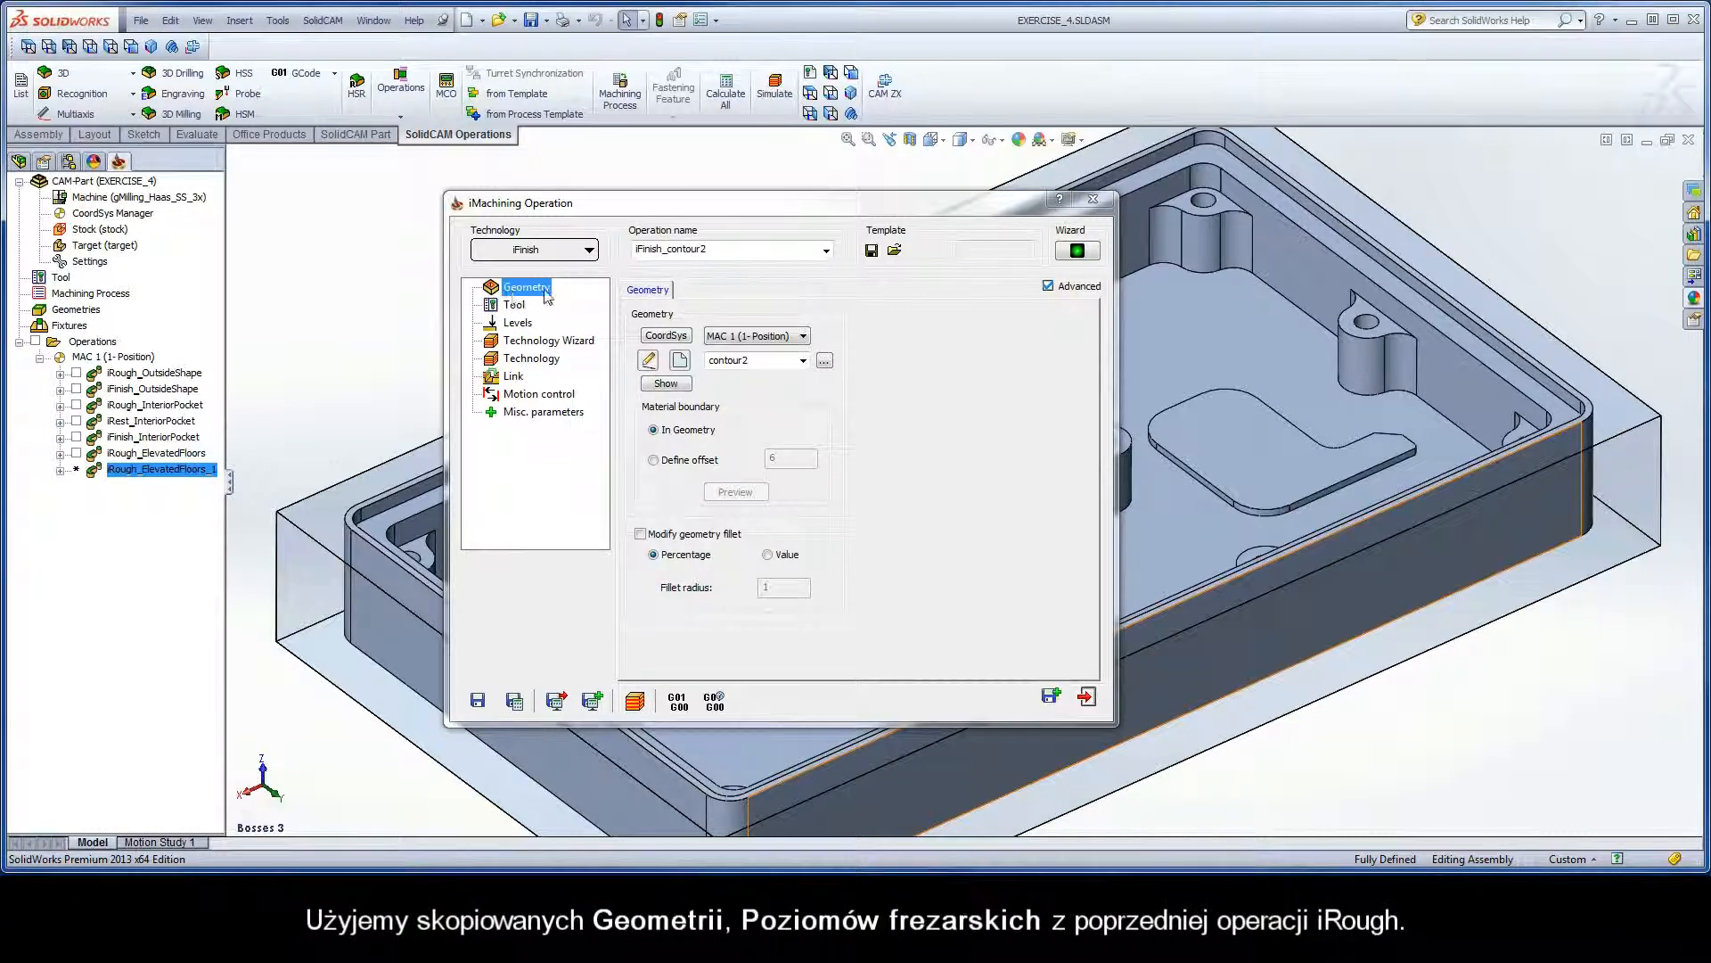
left_click(521, 323)
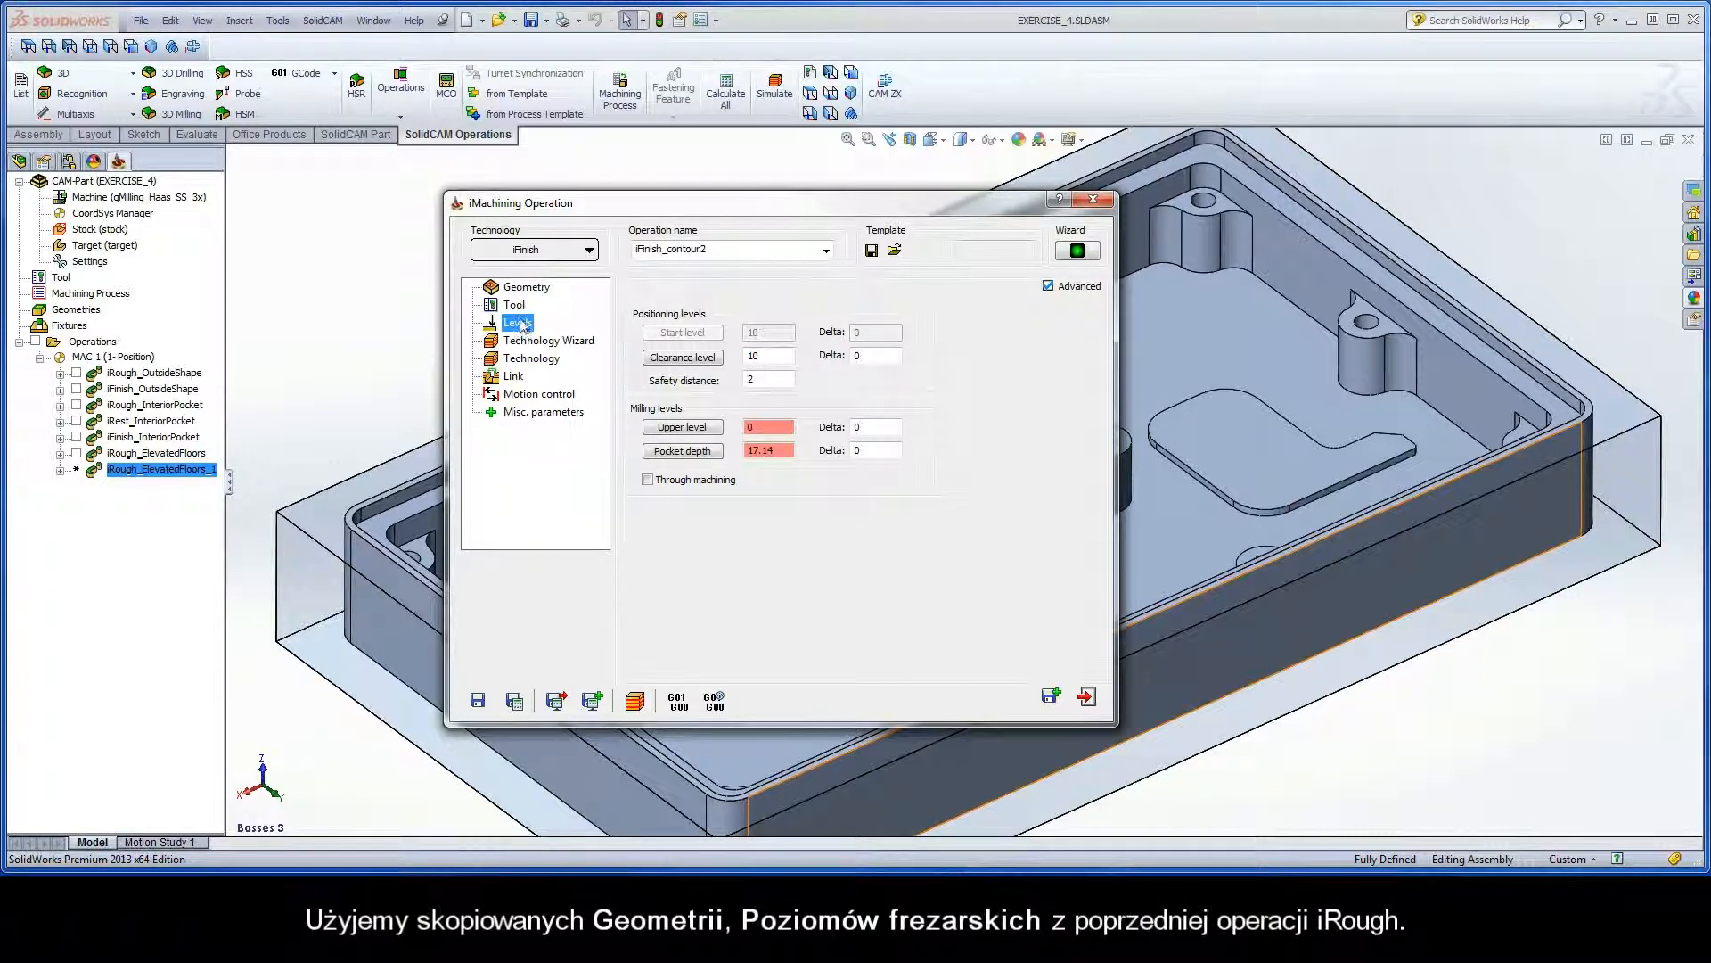
- Assign tool number 2, the 6 mm end mill, to the iFinish operation
left_click(519, 308)
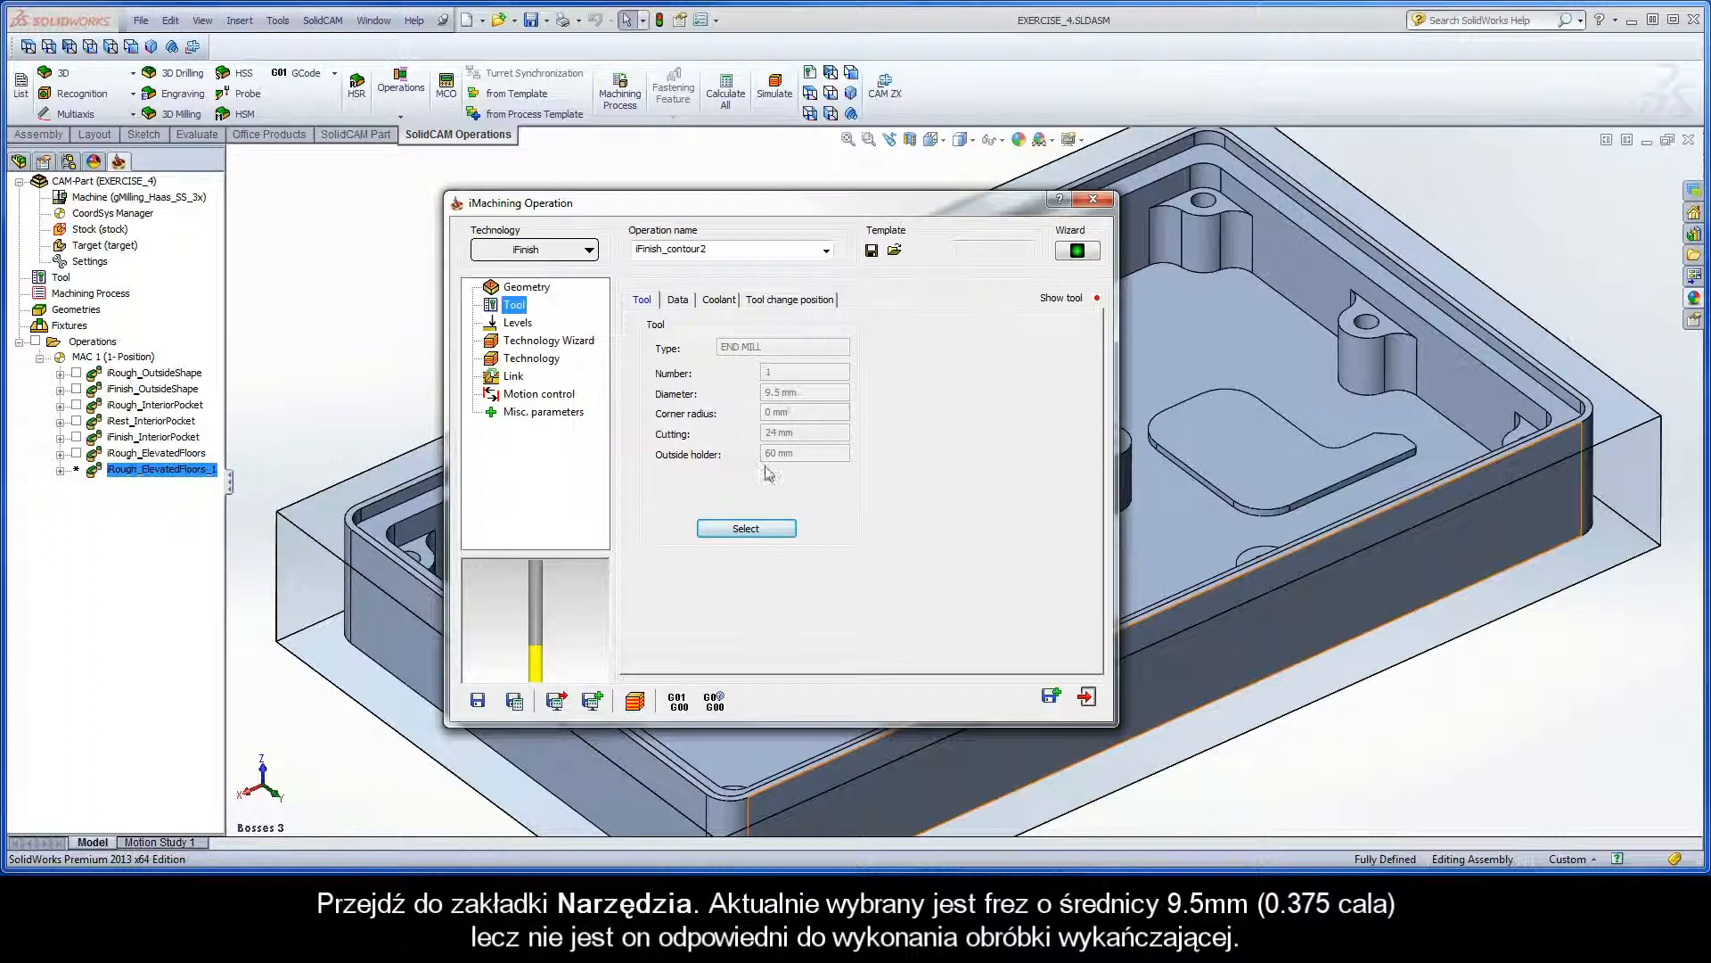
left_click(746, 529)
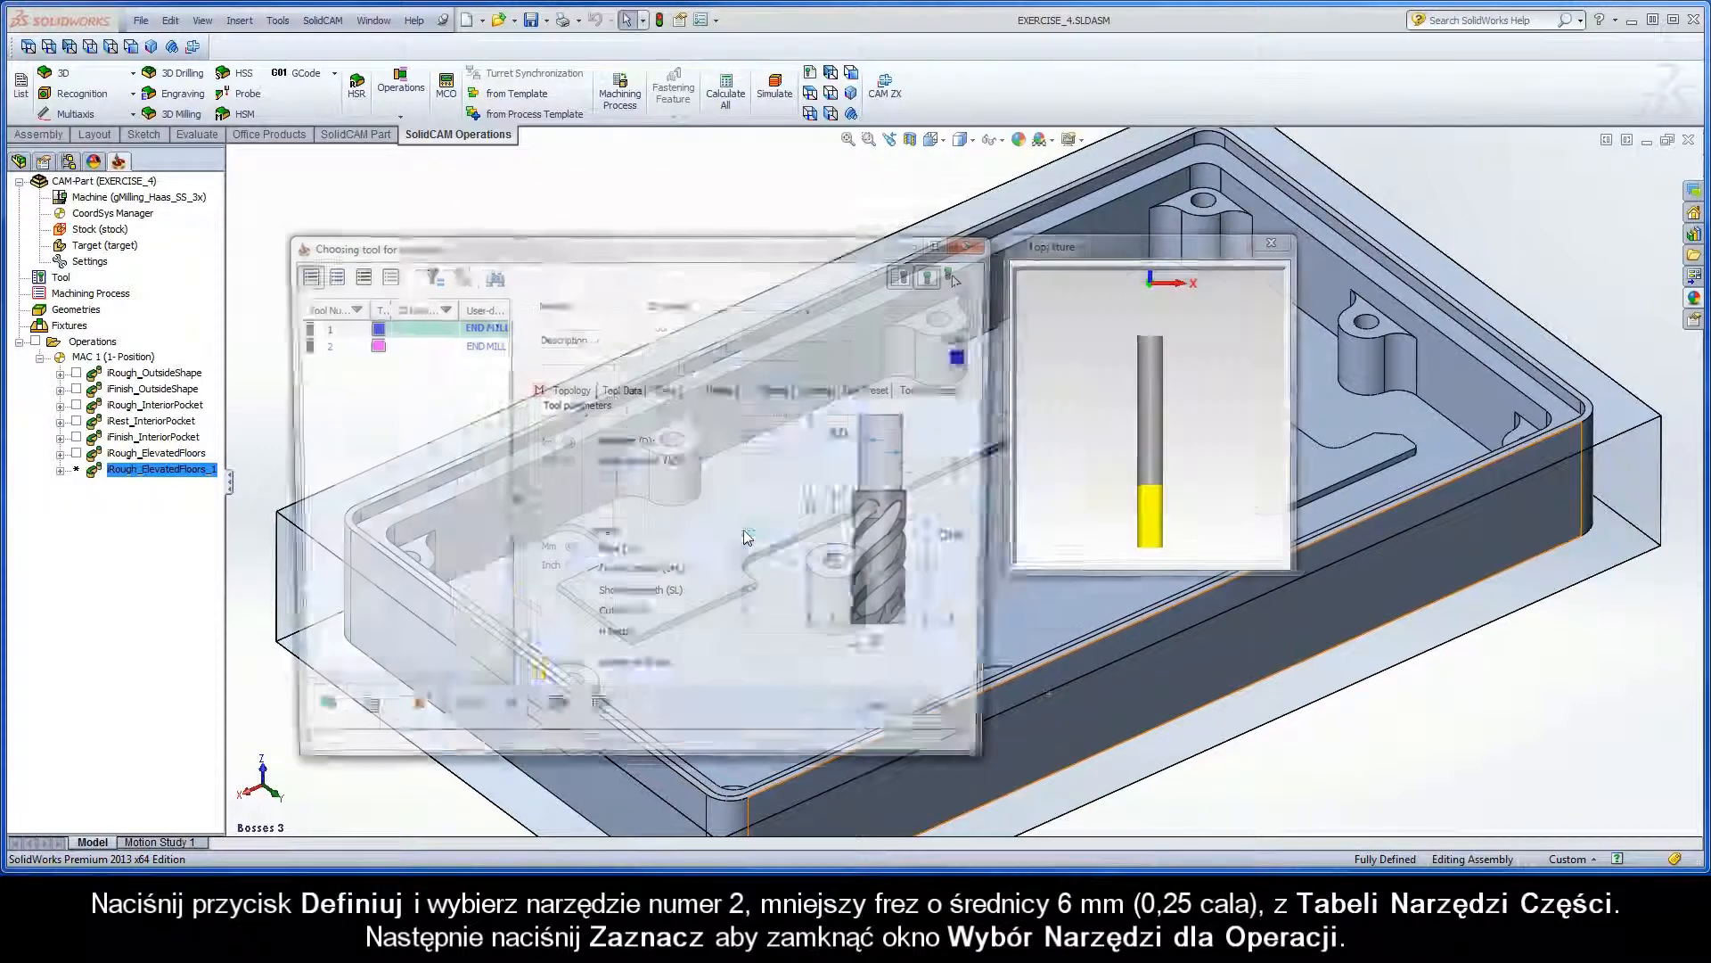
left_click(332, 347)
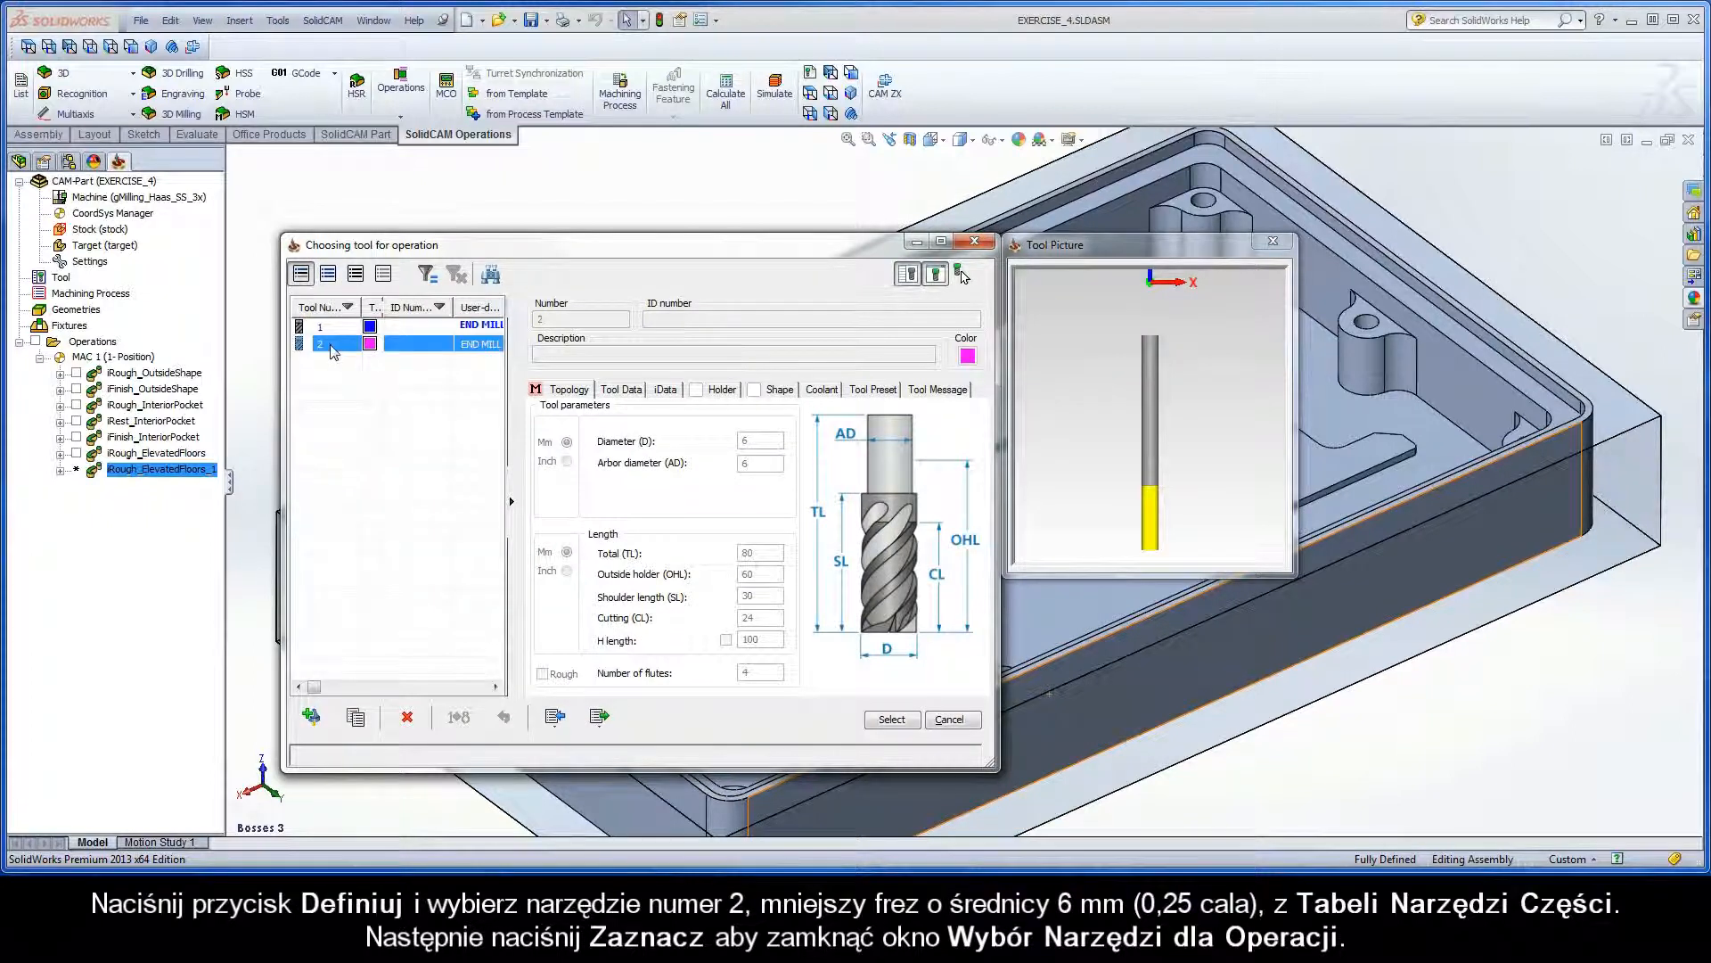
left_click(891, 720)
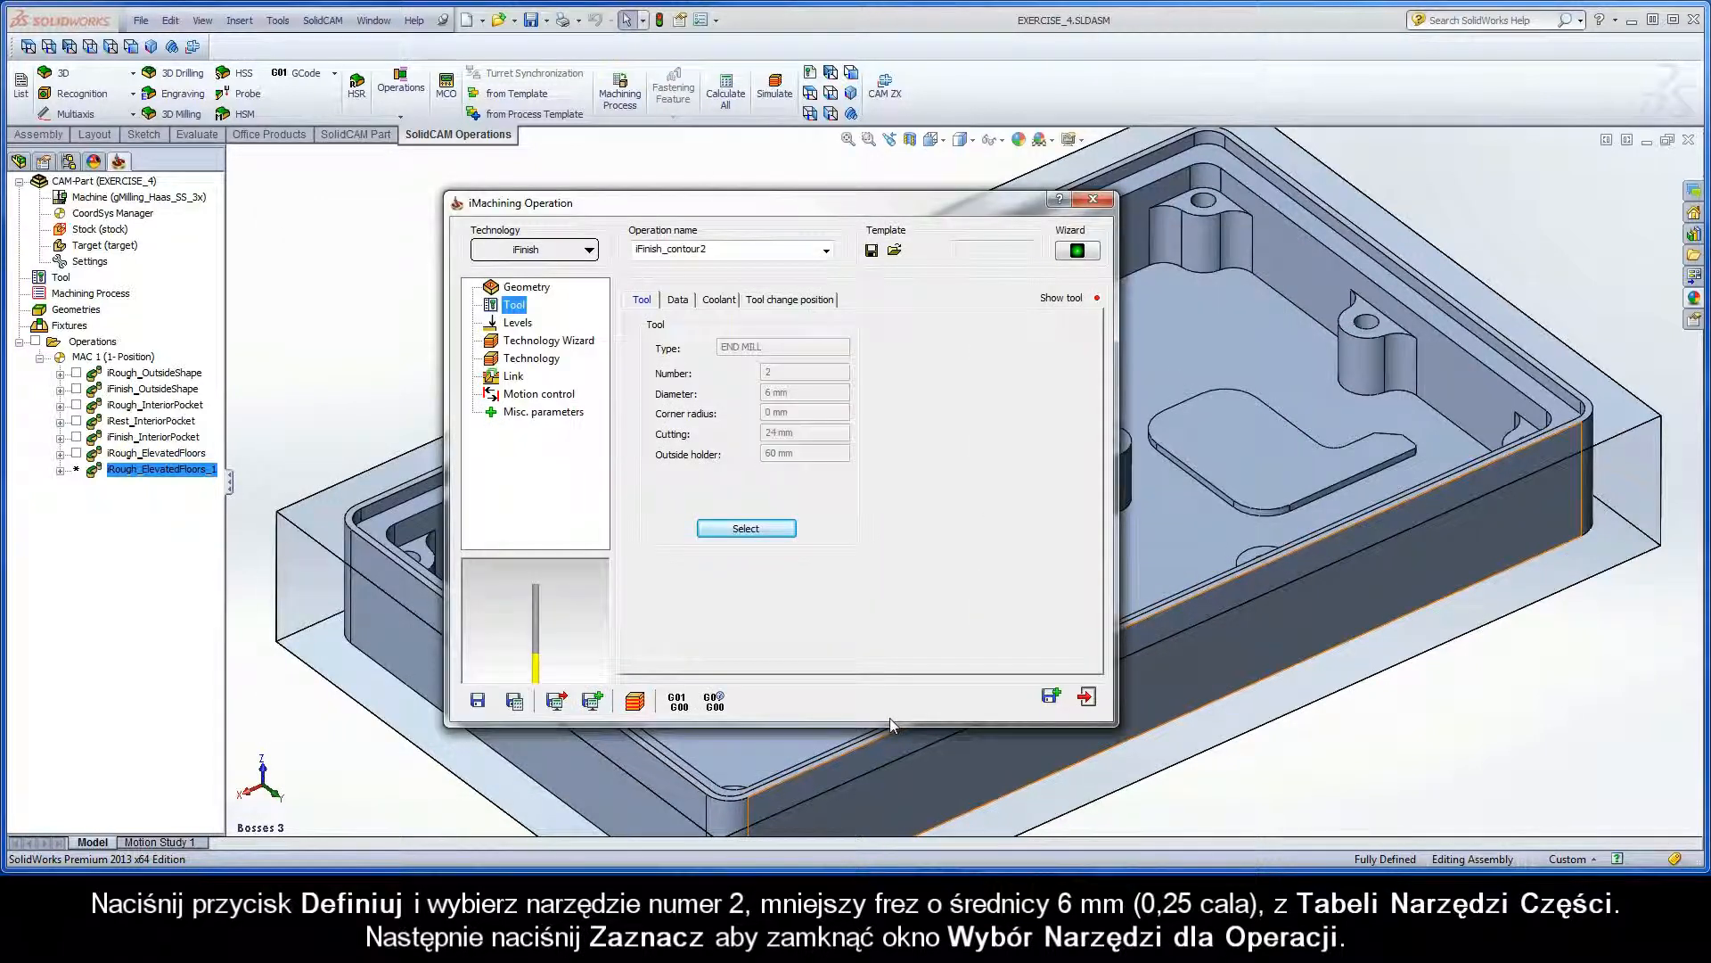
- Set the iFinish machining level to 4 and check the wall/island offset and the iRest parent operation data
left_click(545, 344)
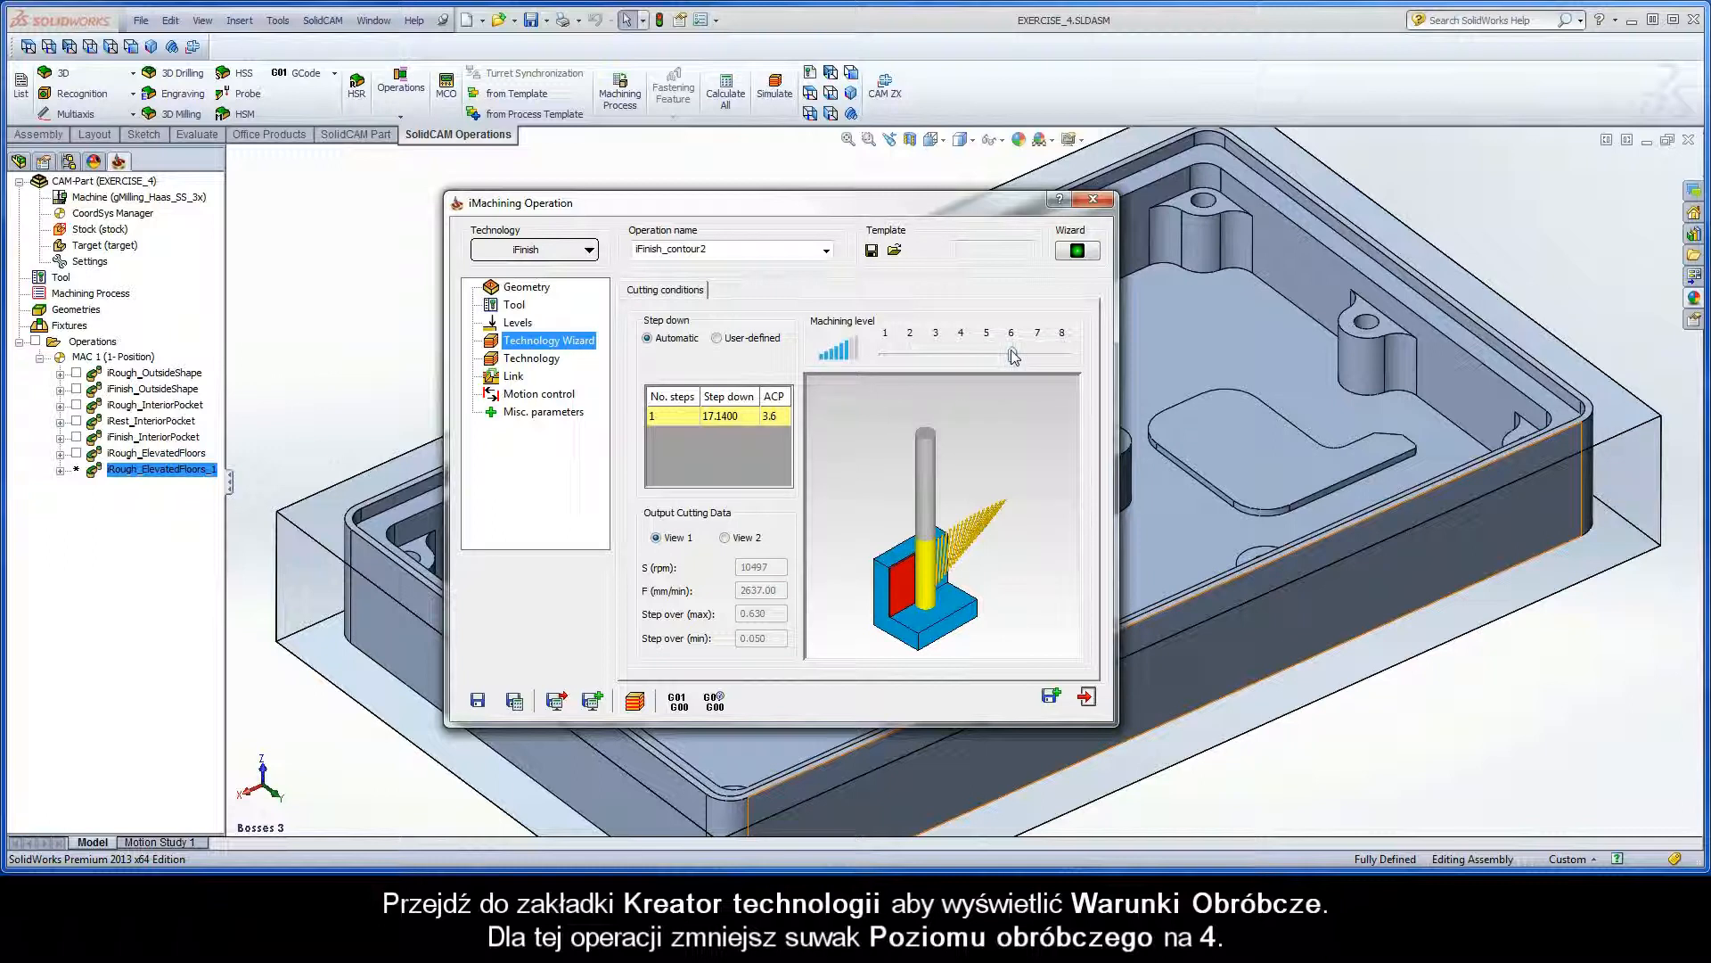
left_click_drag(1013, 356, 970, 353)
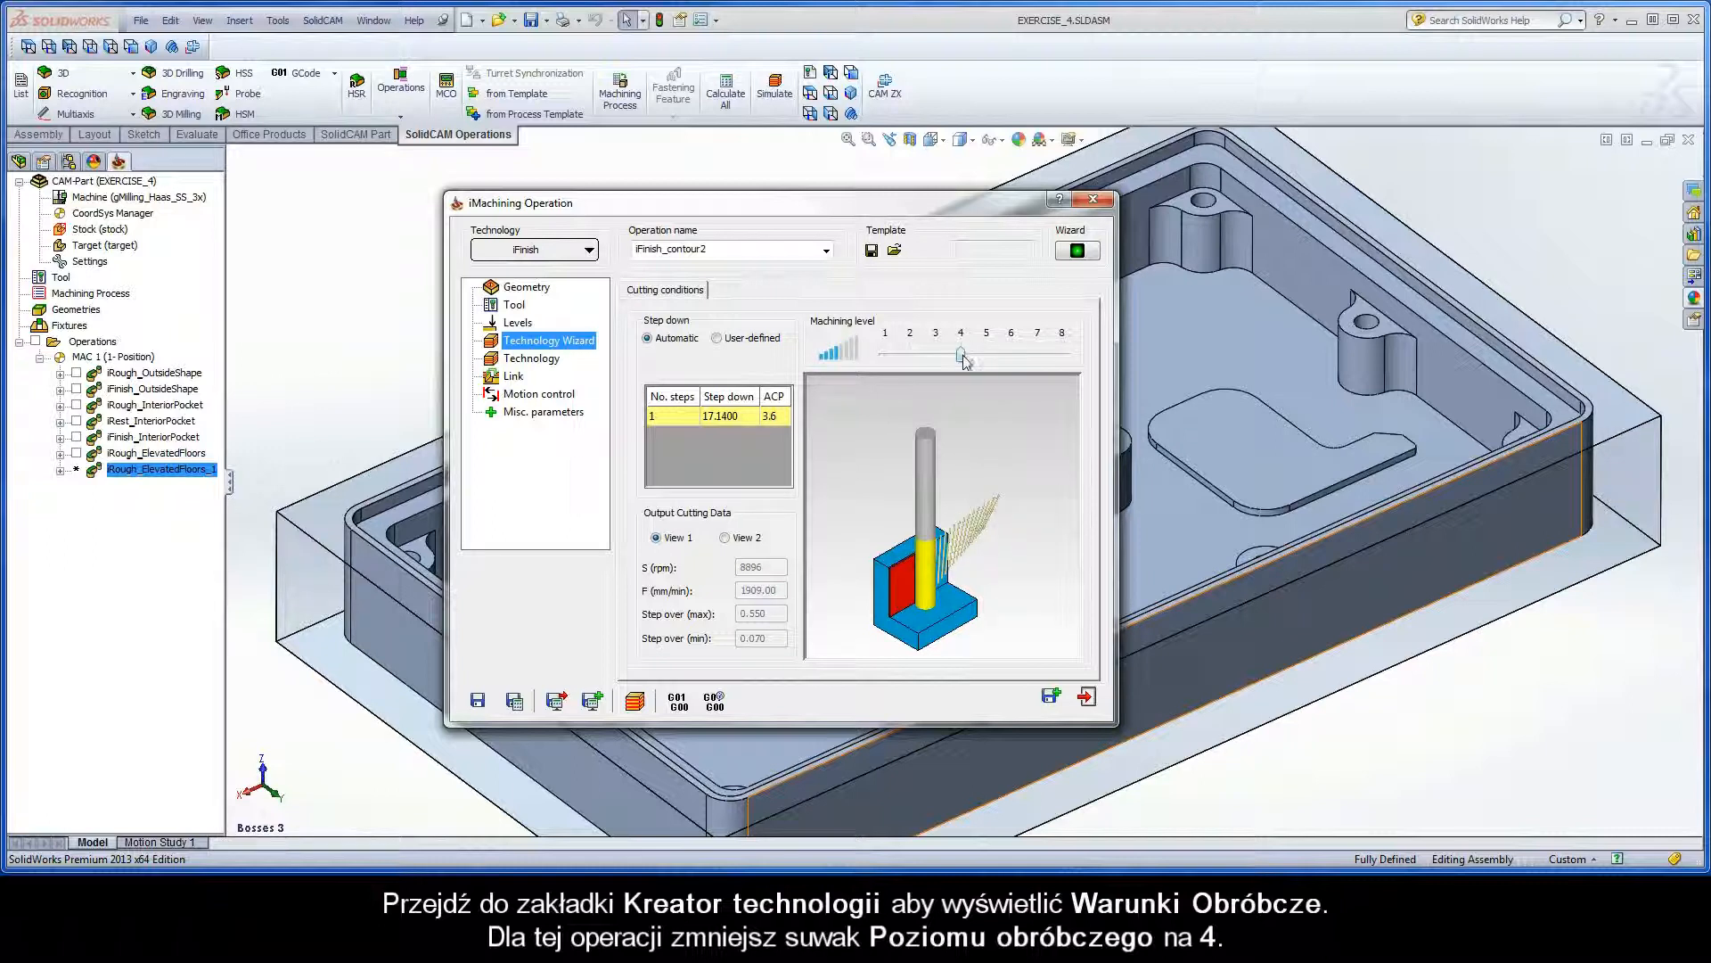
left_click(534, 360)
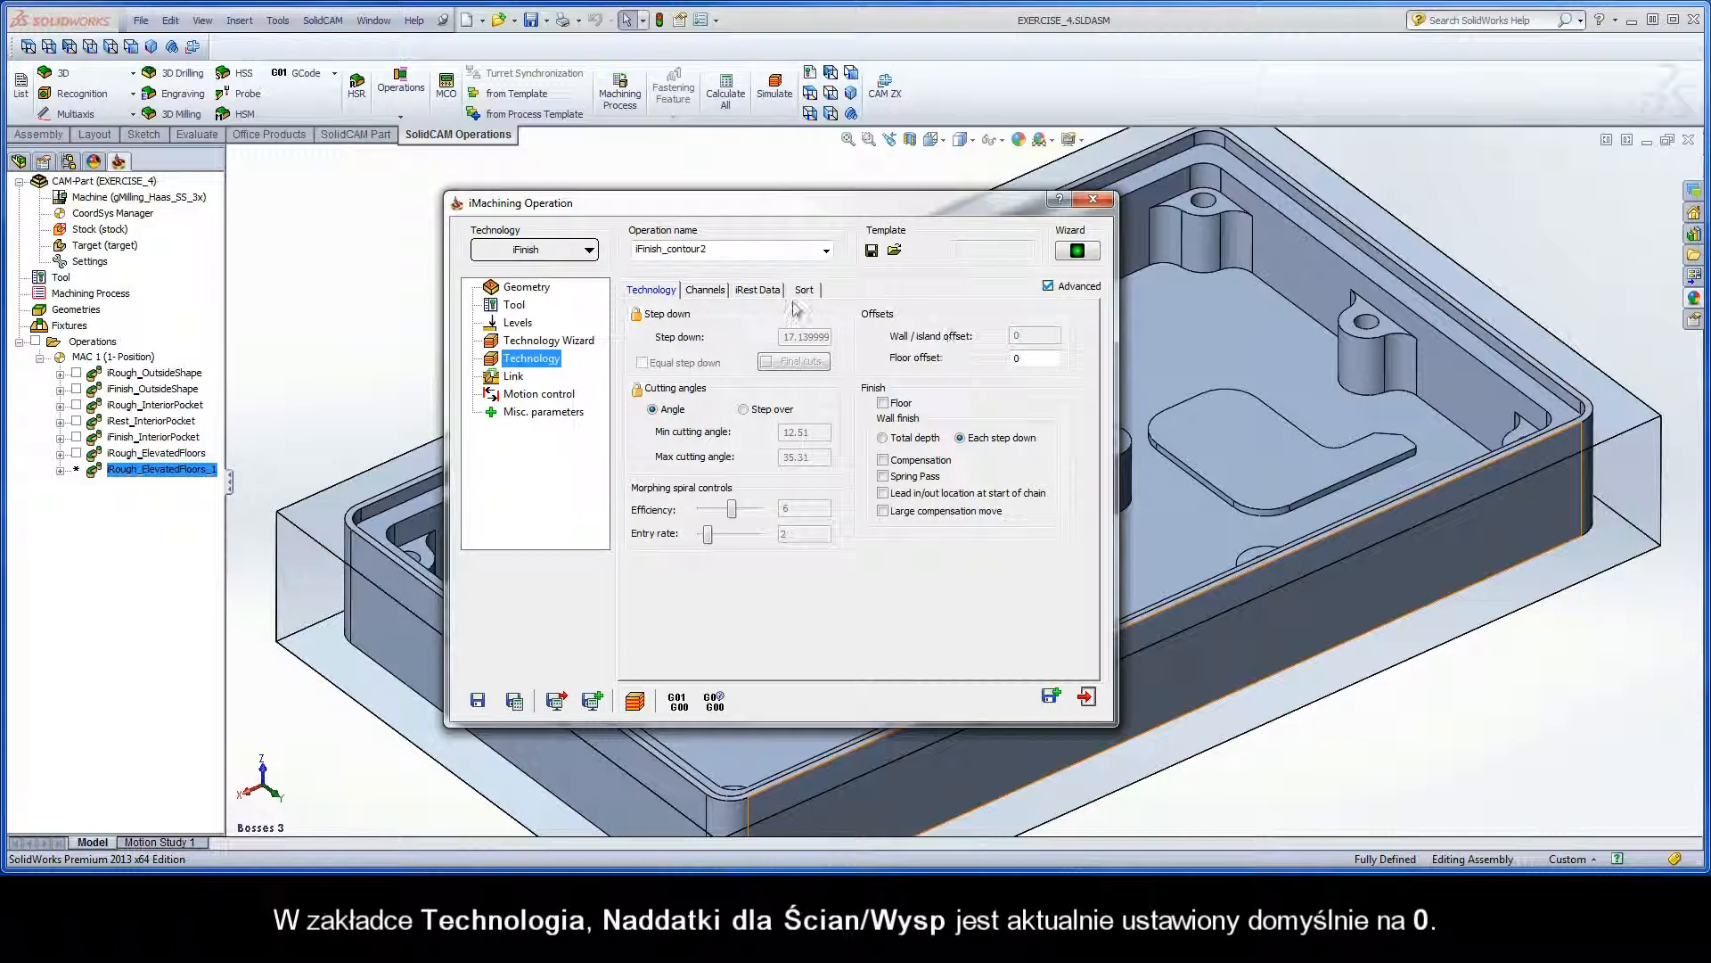
left_click(759, 292)
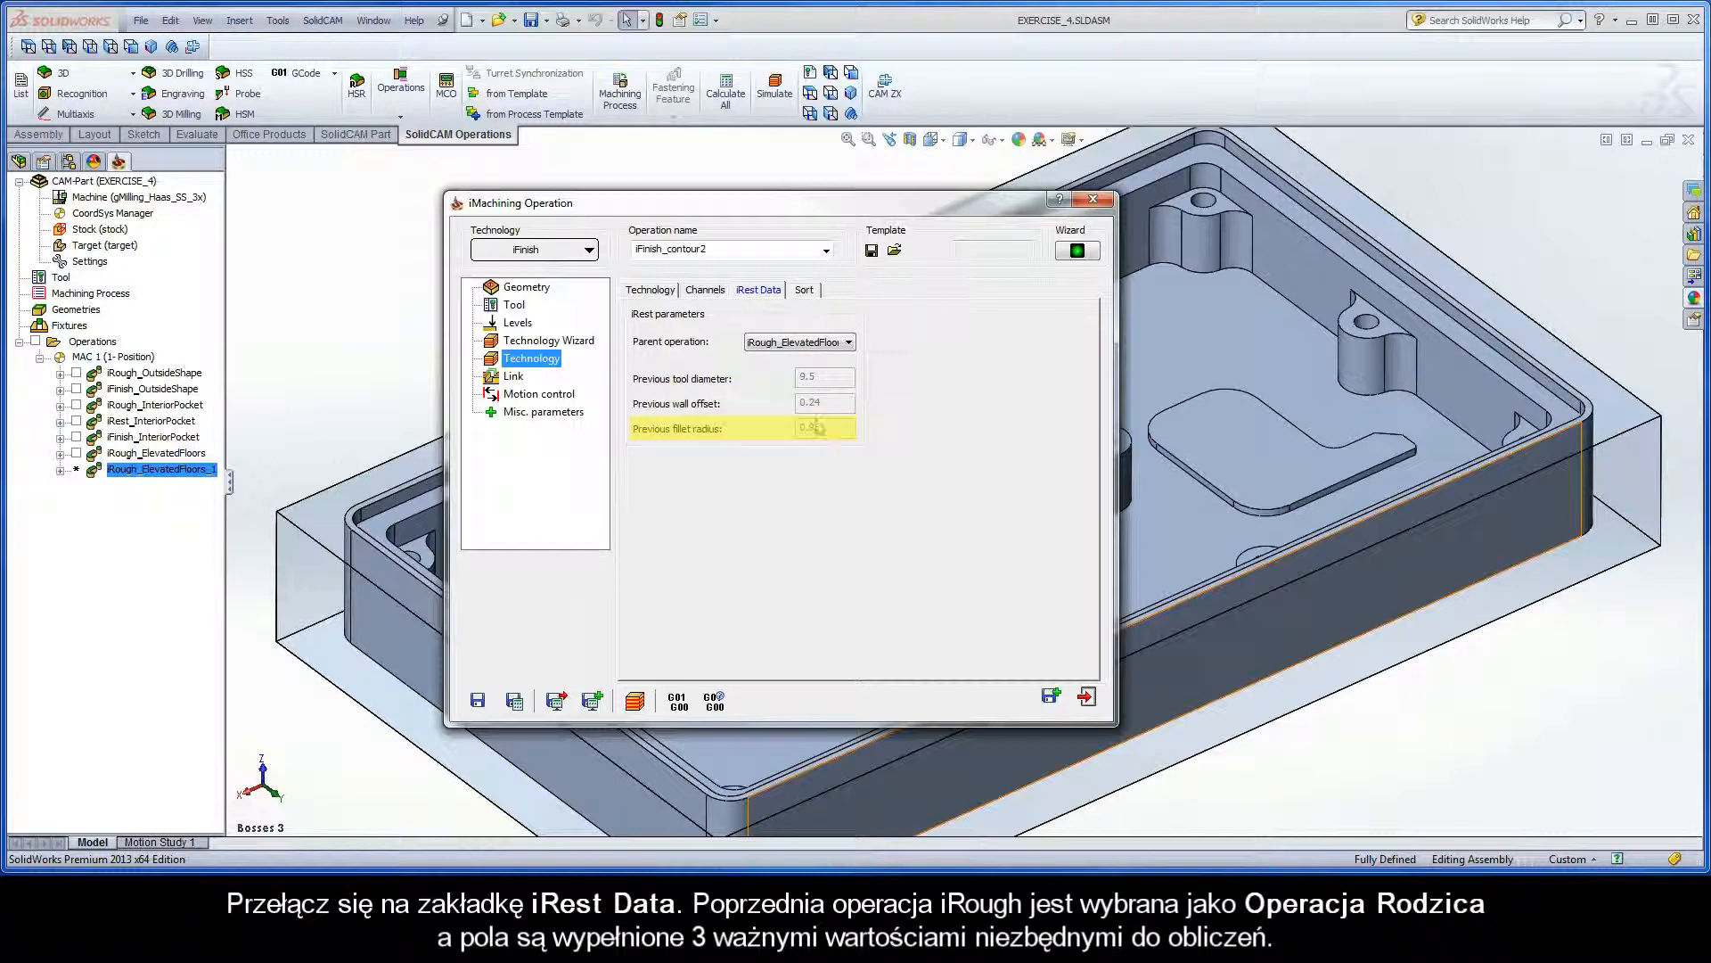
- Rename the operation to iFinish_ElevatedFloors, then save and calculate it
left_click(710, 250)
left_click_drag(711, 250, 674, 248)
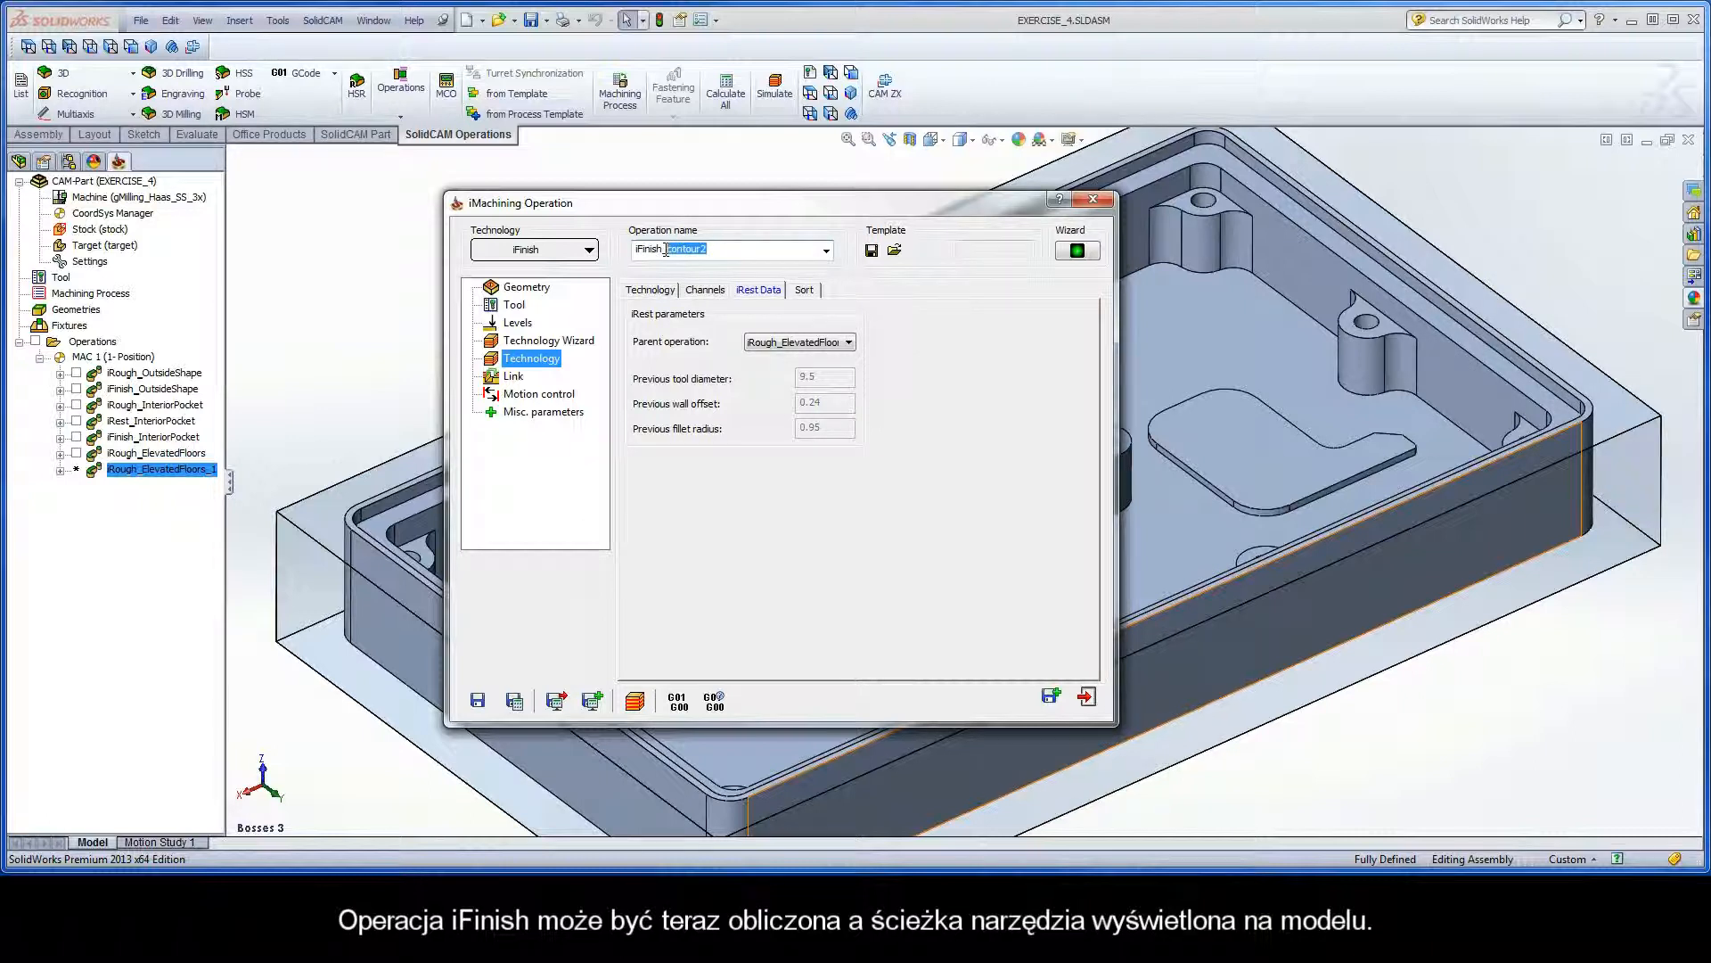
type("ElevatedFloo")
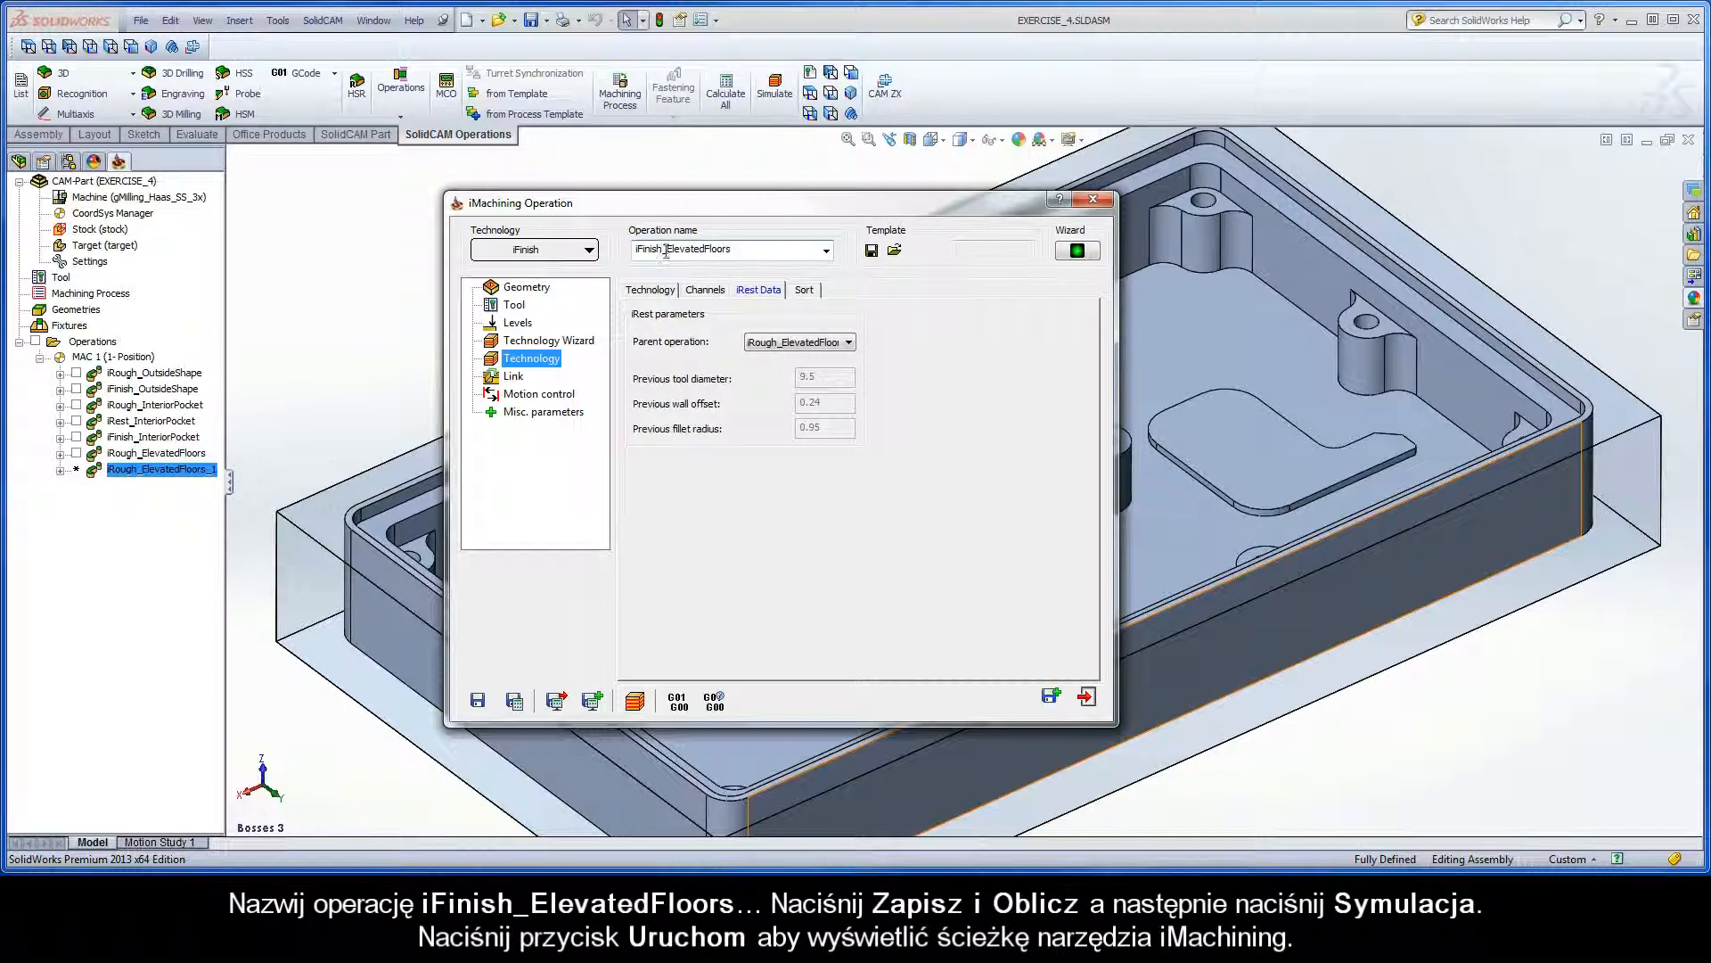
left_click(520, 705)
- Simulate the iFinish_ElevatedFloors tool path on the model, then exit the simulation and close the operation
left_click(635, 702)
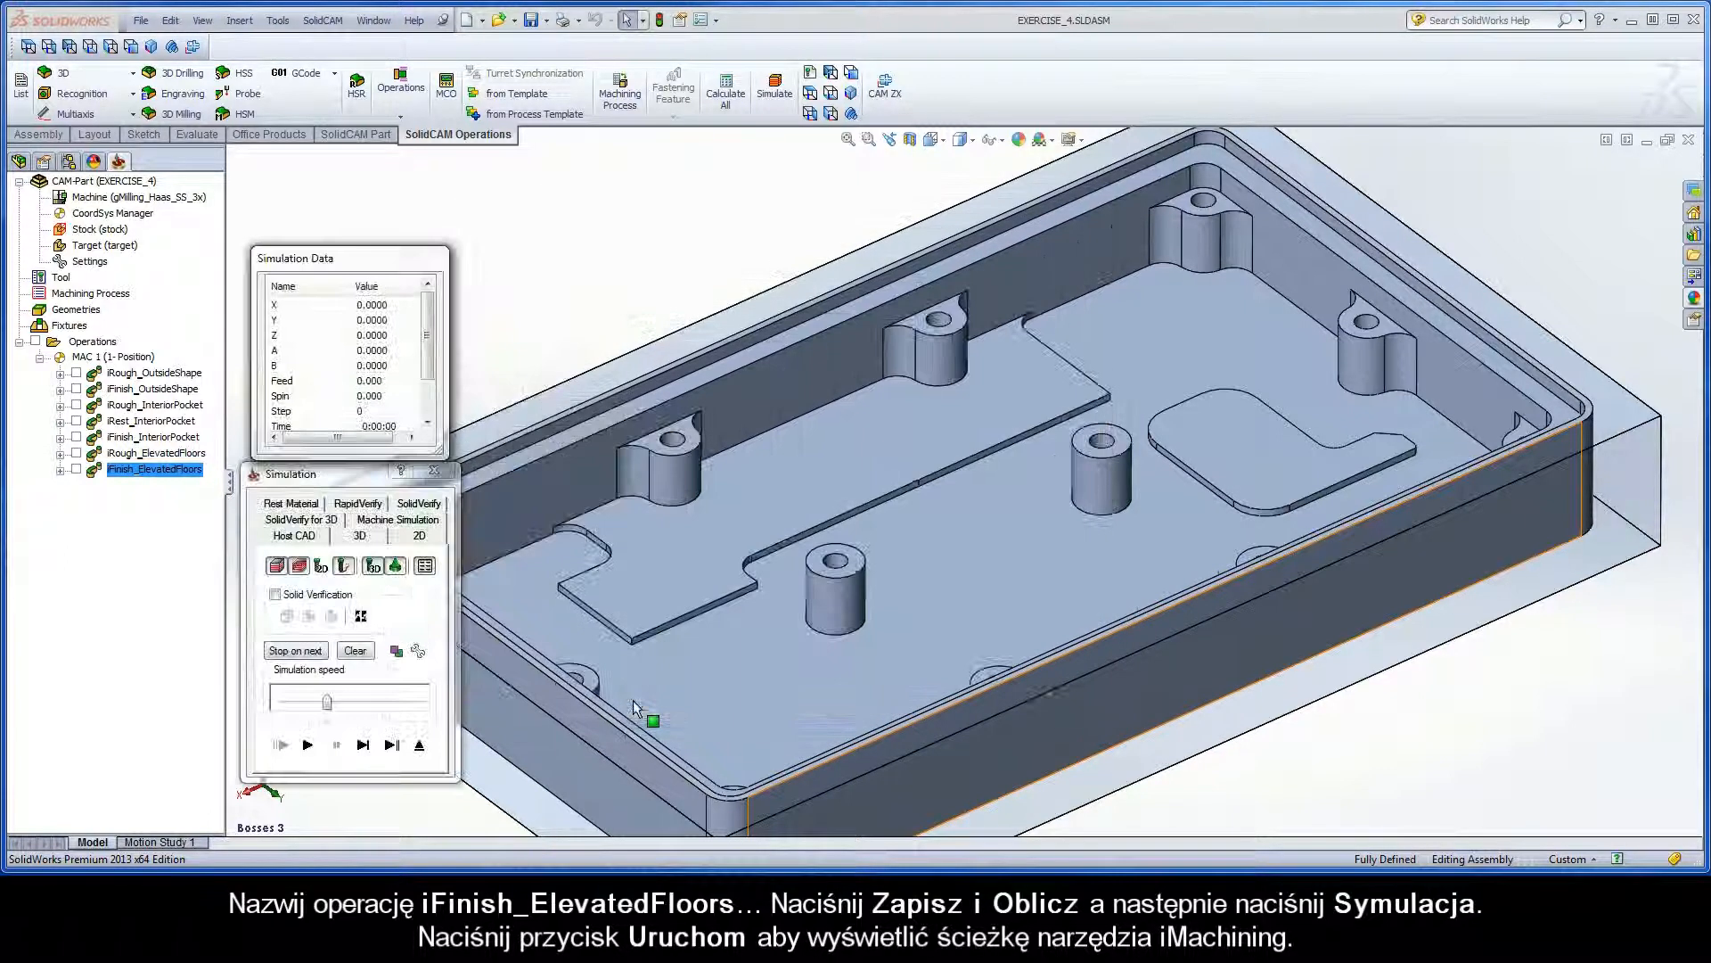
left_click(307, 745)
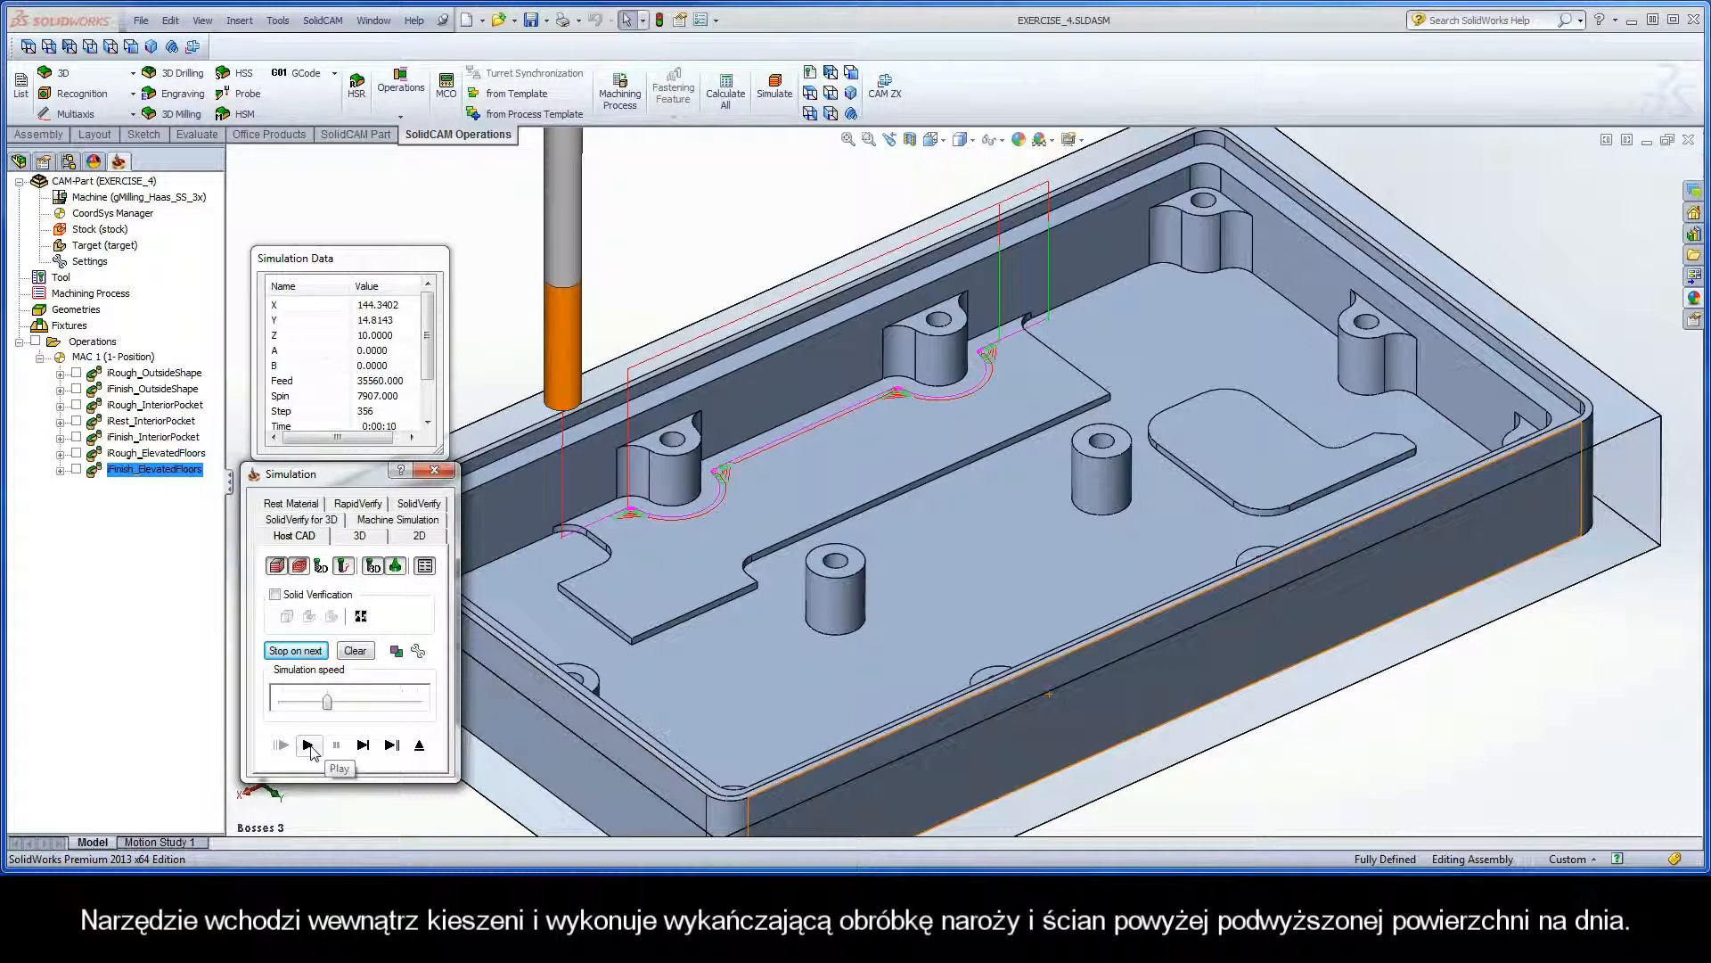
left_click(419, 745)
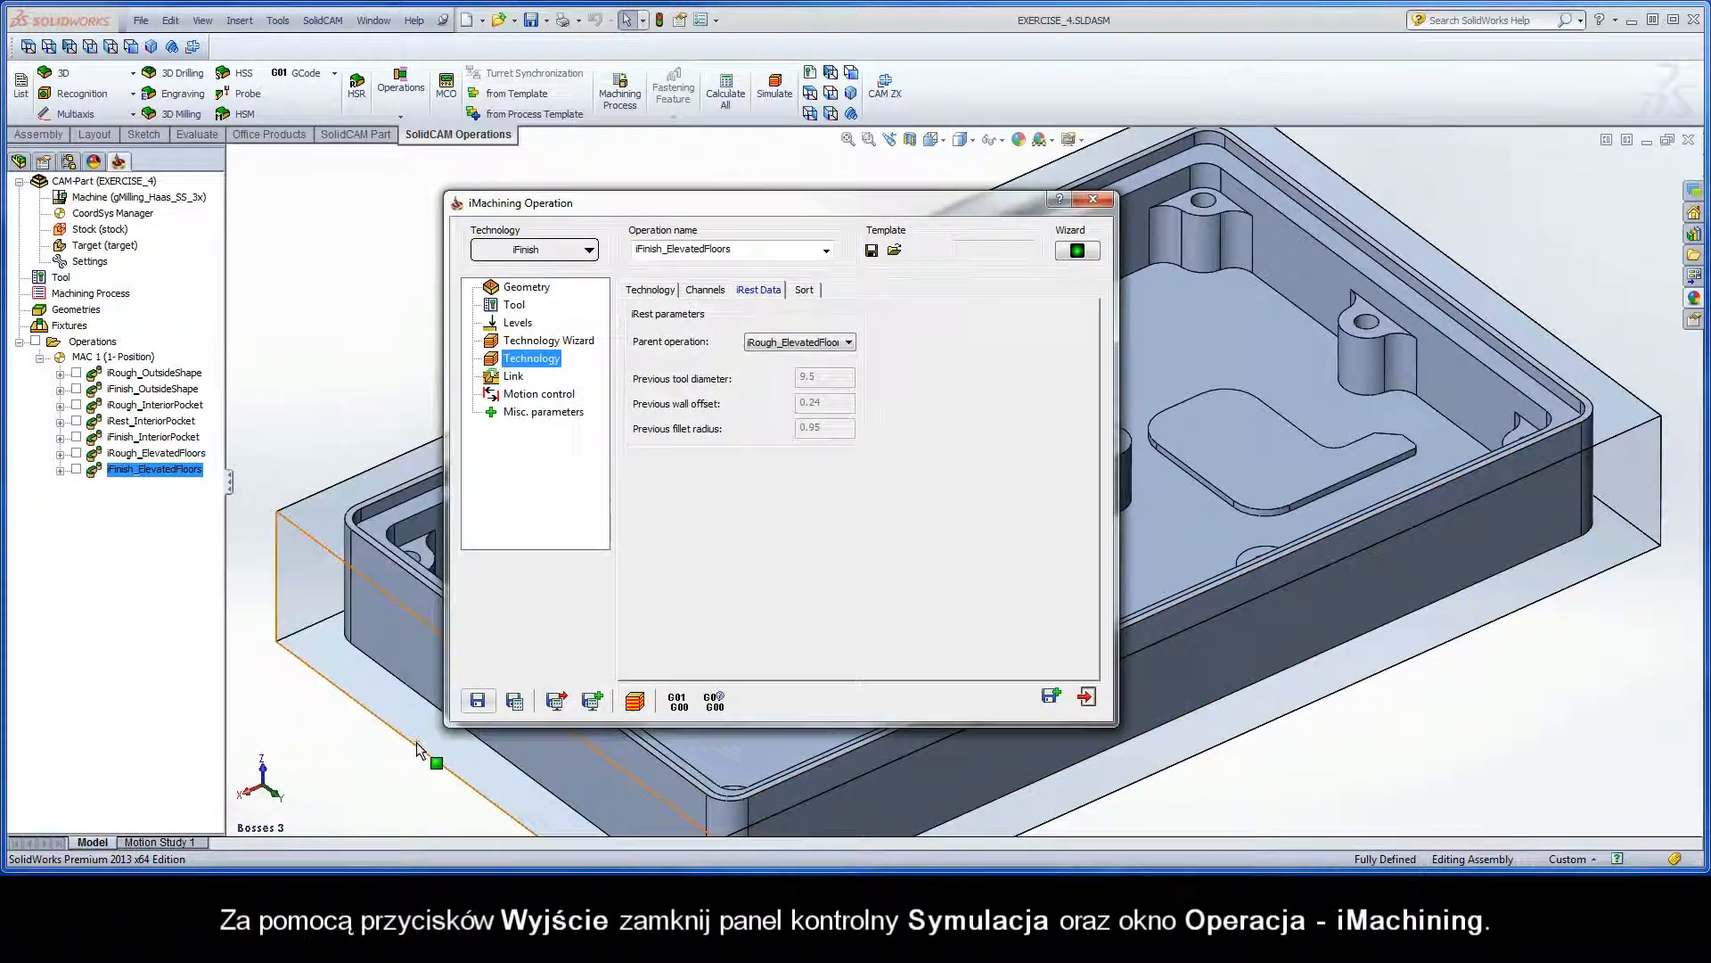
left_click(1088, 700)
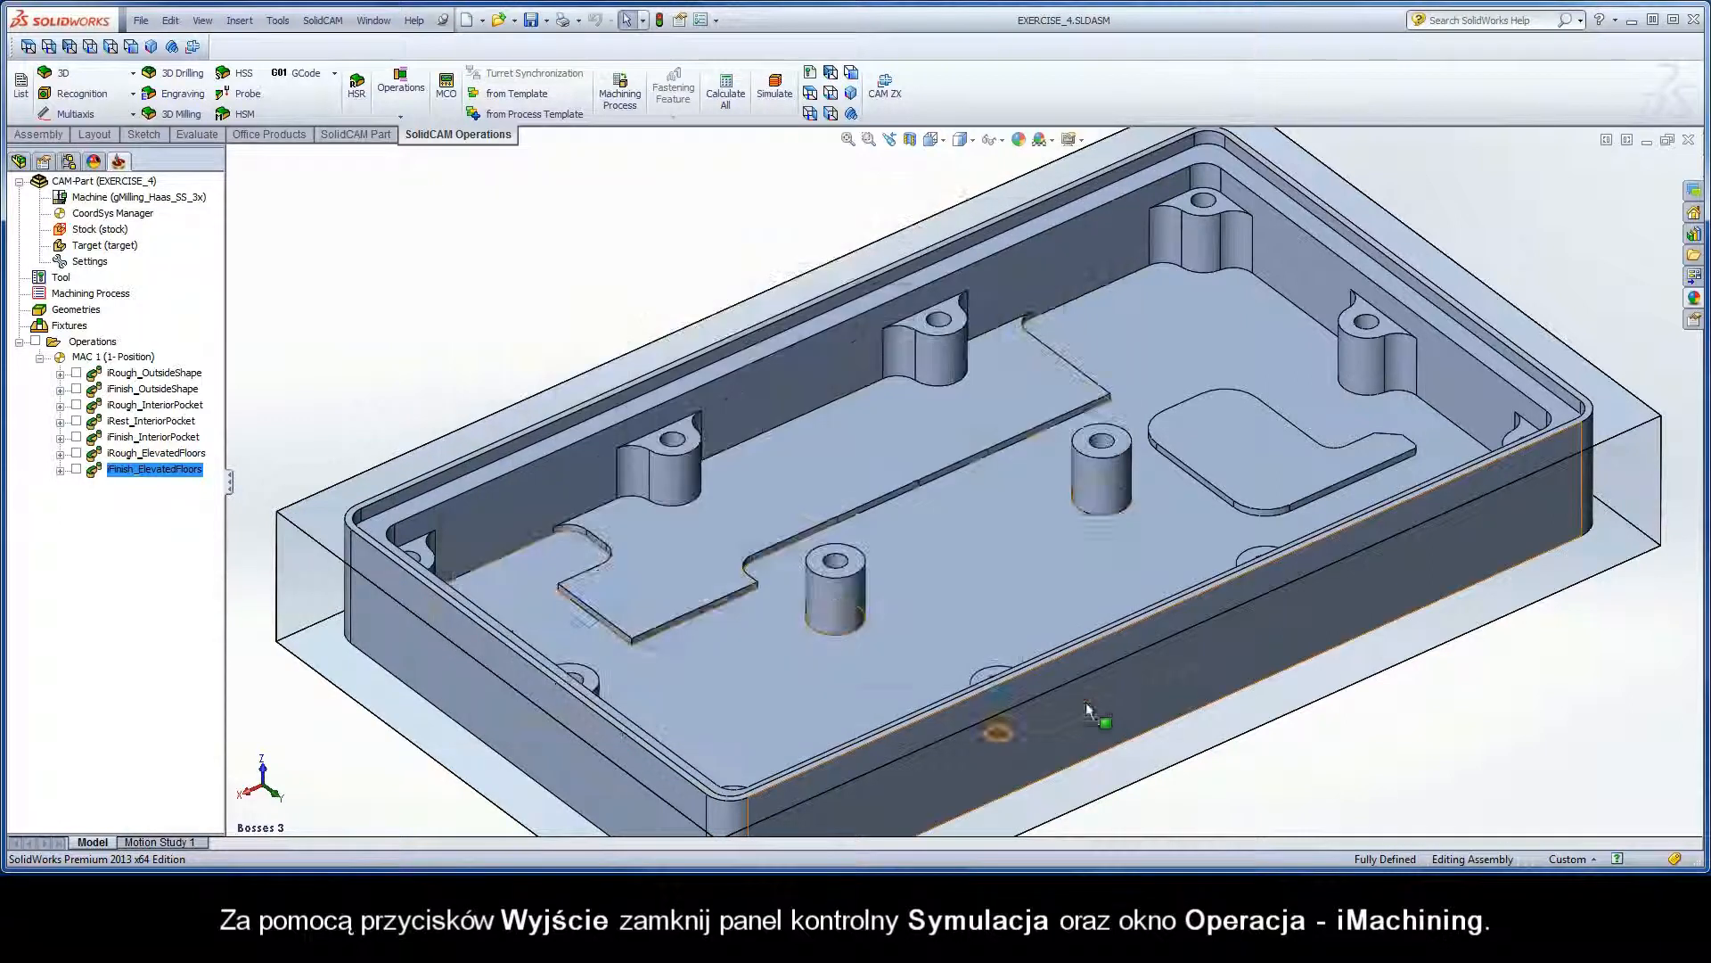
- Switch the model to the saved view CAM Iso Close-up
right_click(337, 324)
left_click(353, 502)
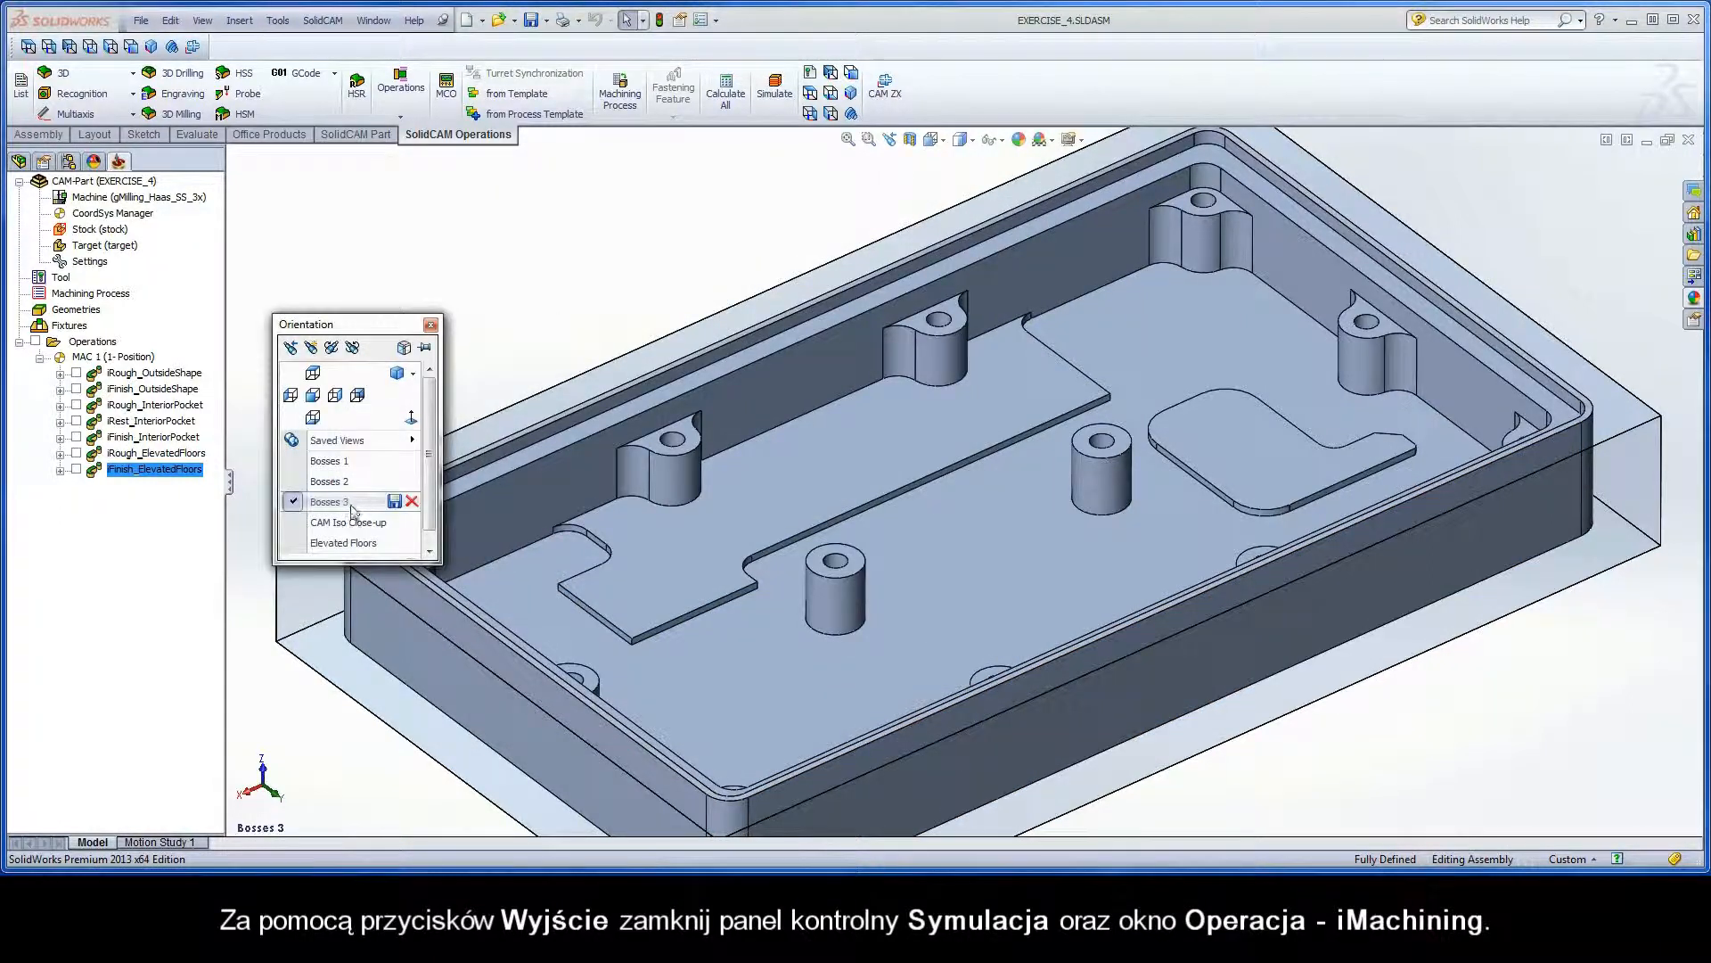
left_click(347, 522)
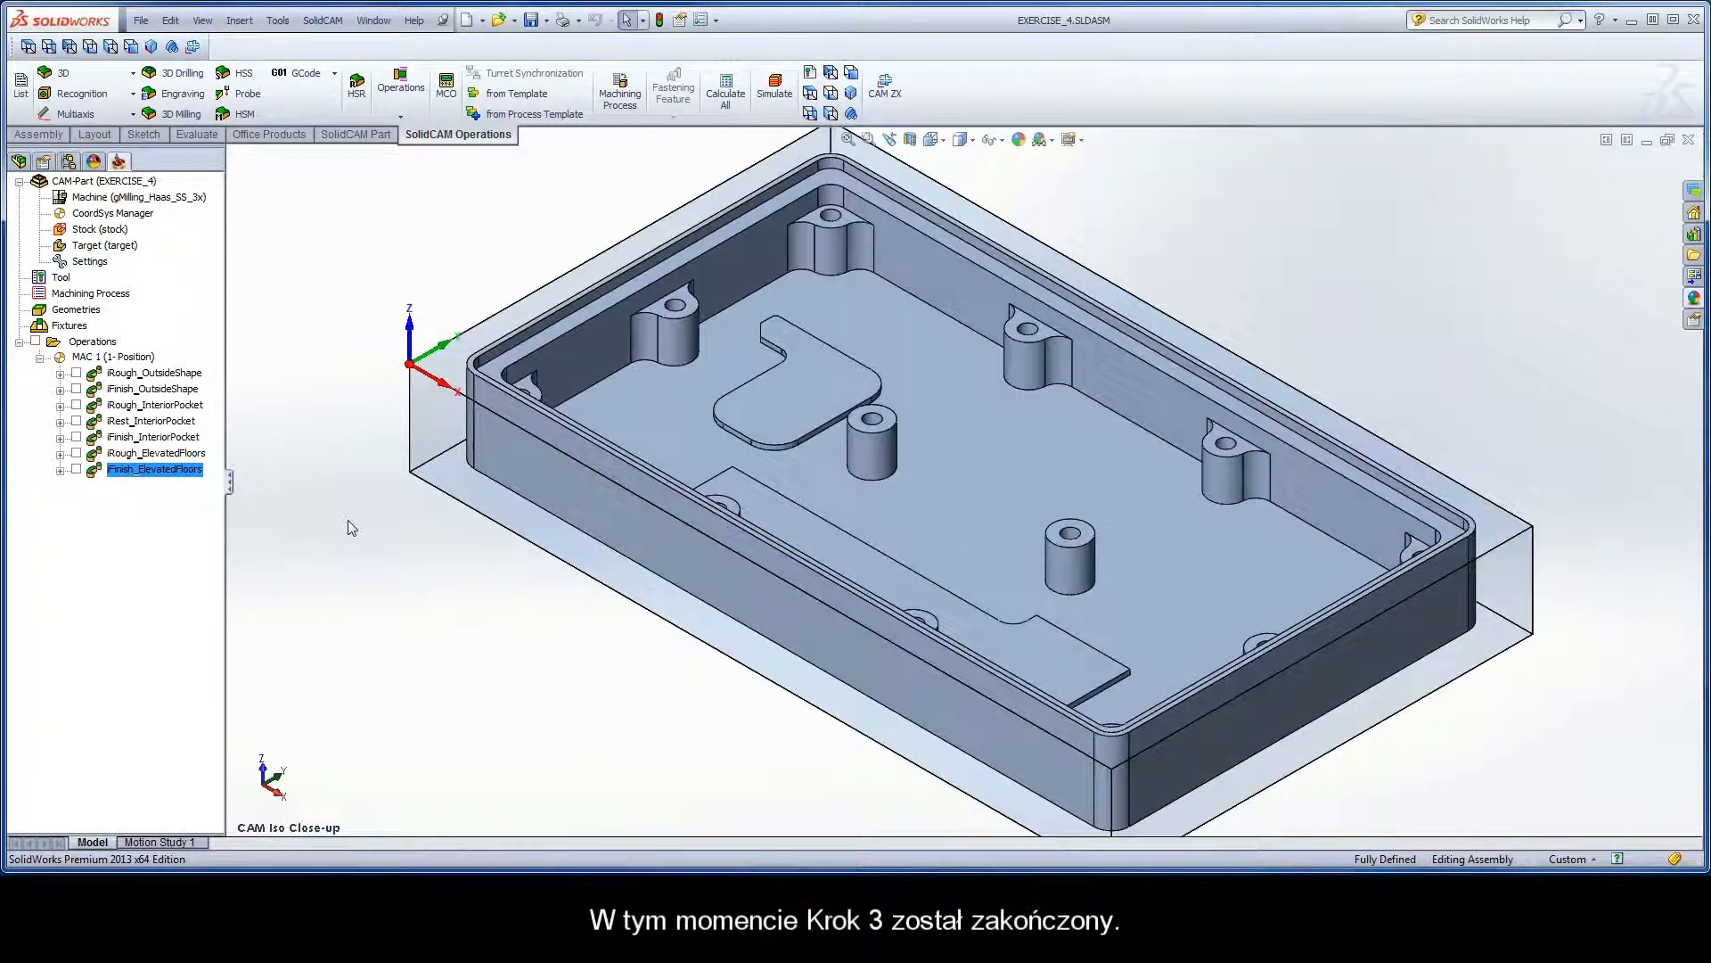